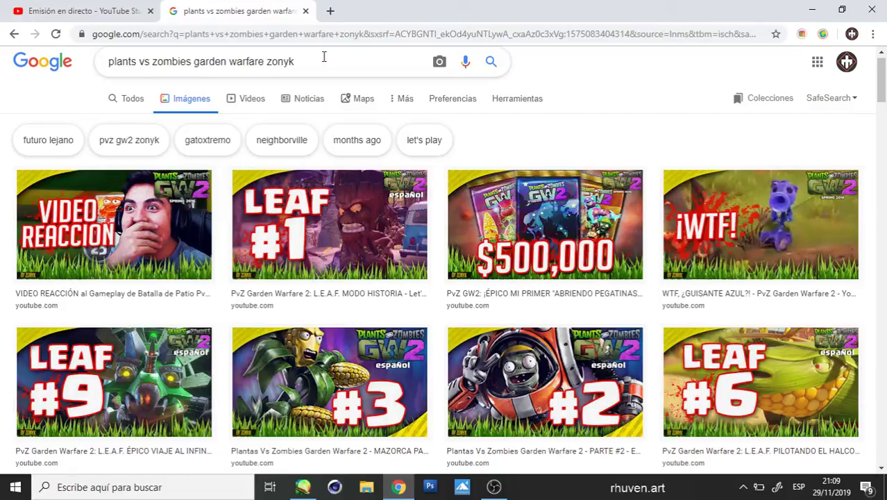
- Search Google Images for "plantorcha"
triple_click(324, 57)
text(plato)
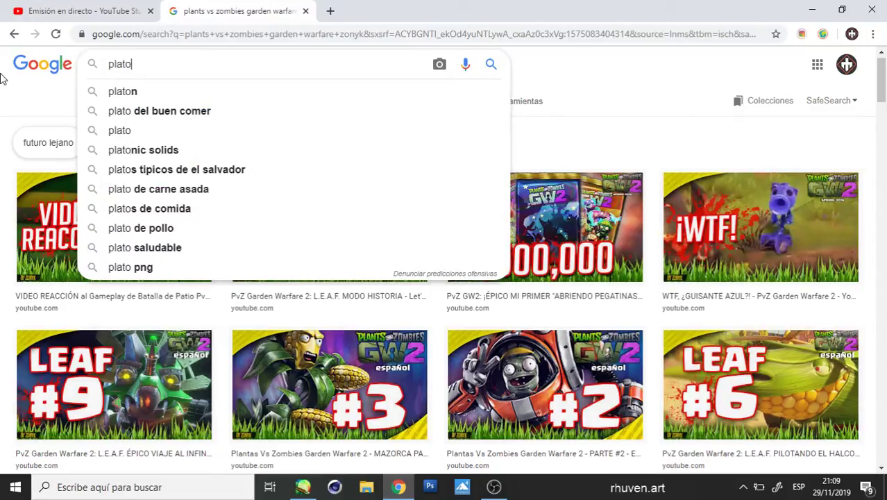
text(rcha)
key(Return)
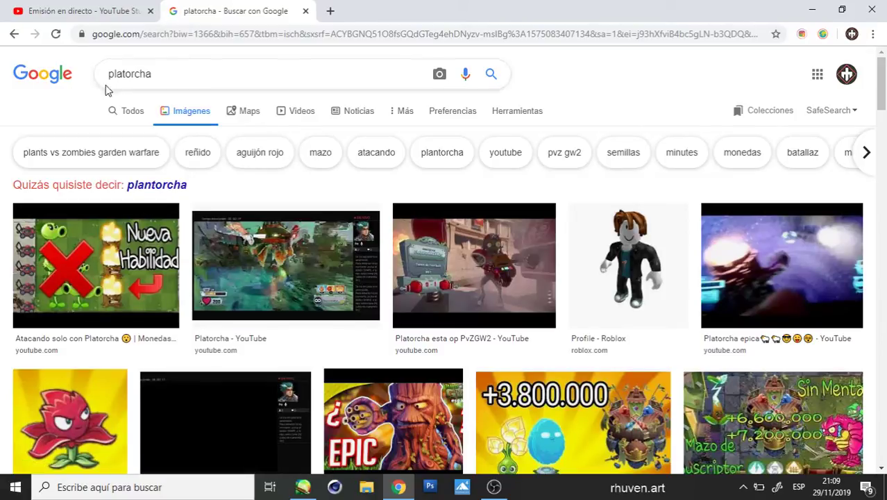
click(157, 185)
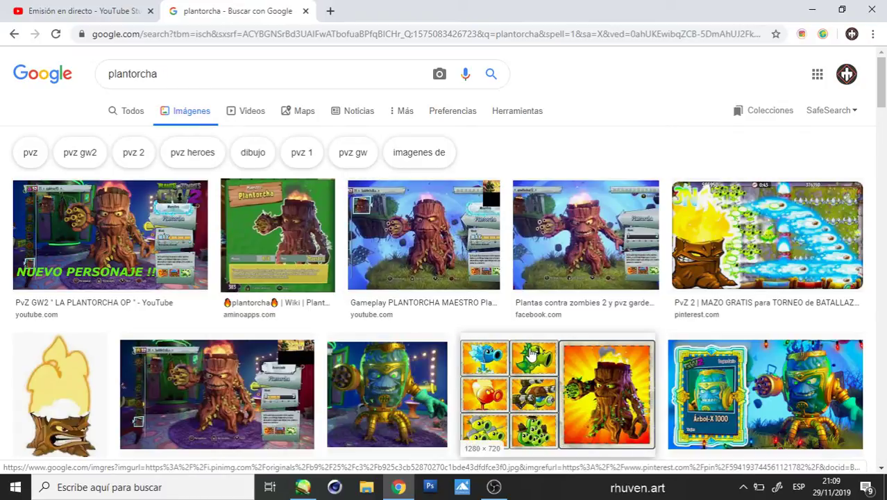
- Browse the image results, open the Aerocabra 3000 Plantorcha screenshot and copy the image
scroll(529, 354, down, 1)
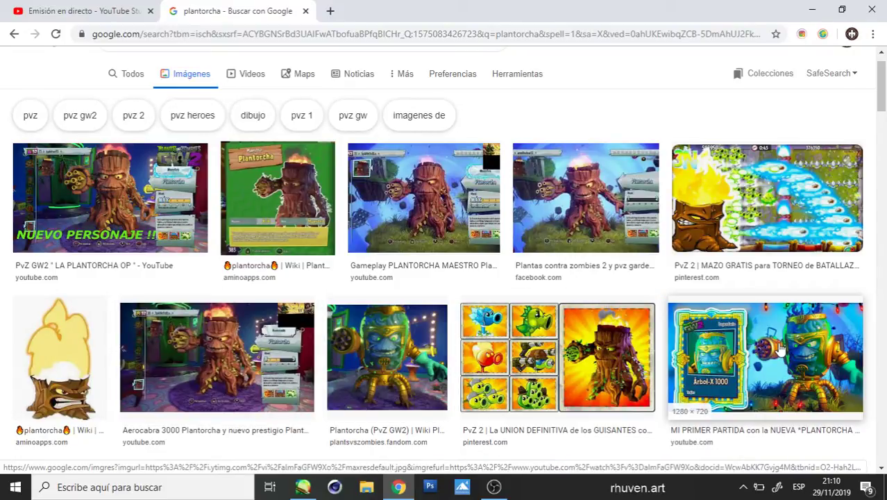
scroll(520, 355, down, 4)
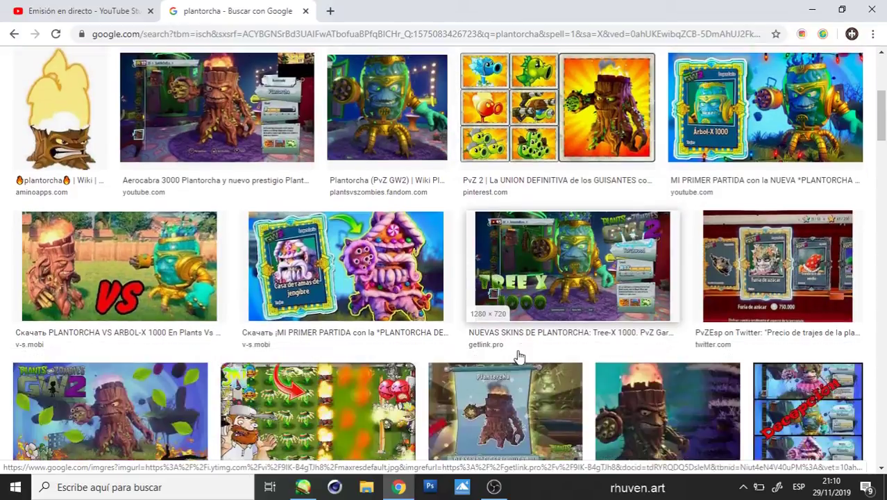
scroll(521, 355, down, 2)
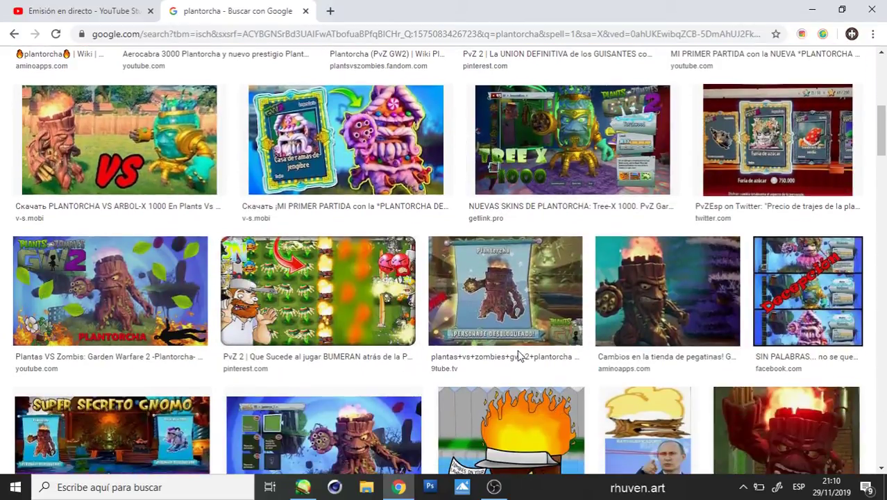
scroll(520, 355, up, 4)
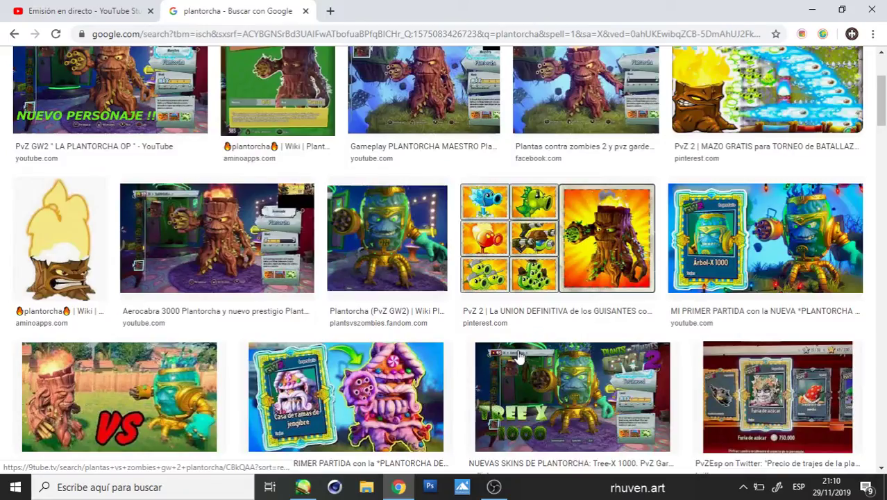
scroll(518, 355, up, 3)
click(174, 402)
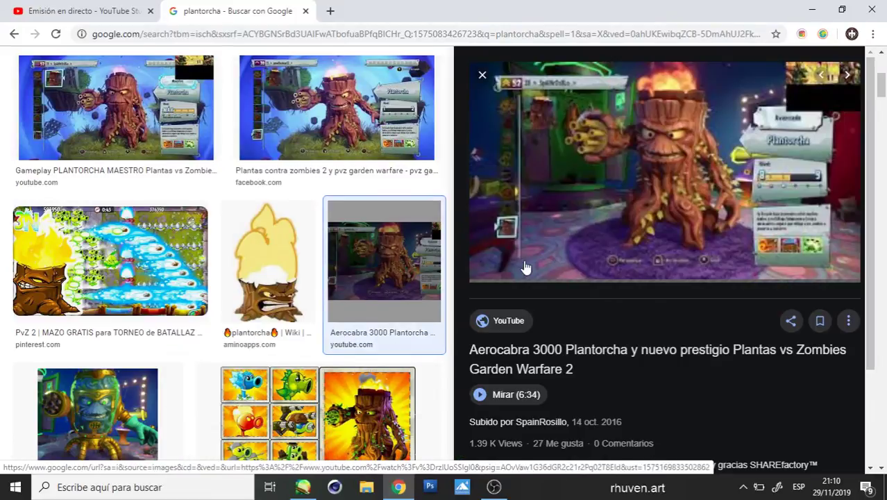
right_click(626, 185)
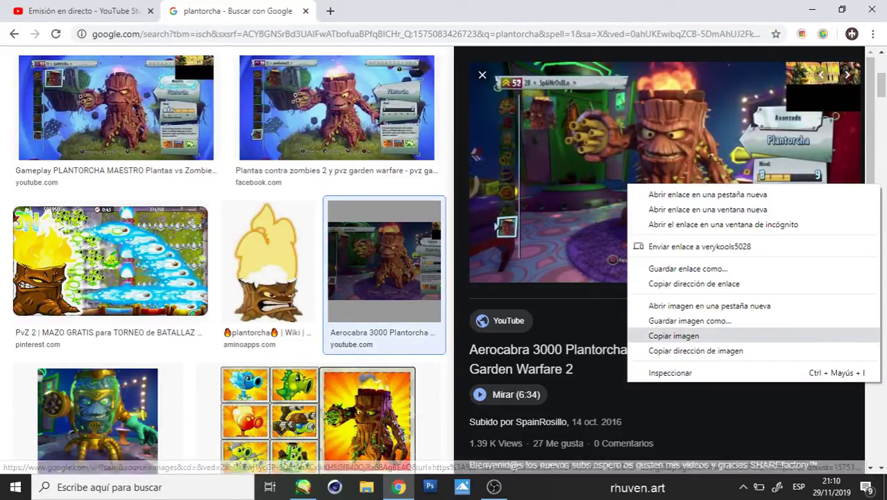
click(672, 336)
- Switch to PaintTool SAI, paste the copied image onto the canvas, shrink it and place it against the canvas's left edge
key(alt+Tab)
key(ctrl+v)
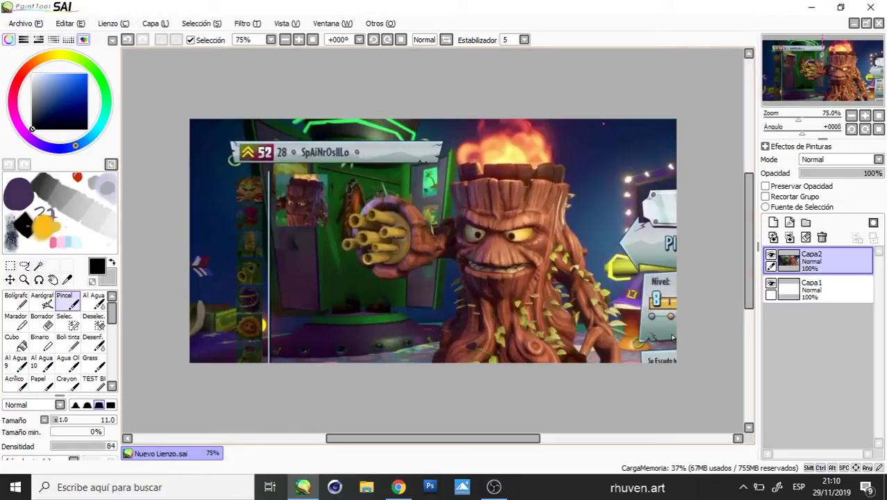
key(ctrl+t)
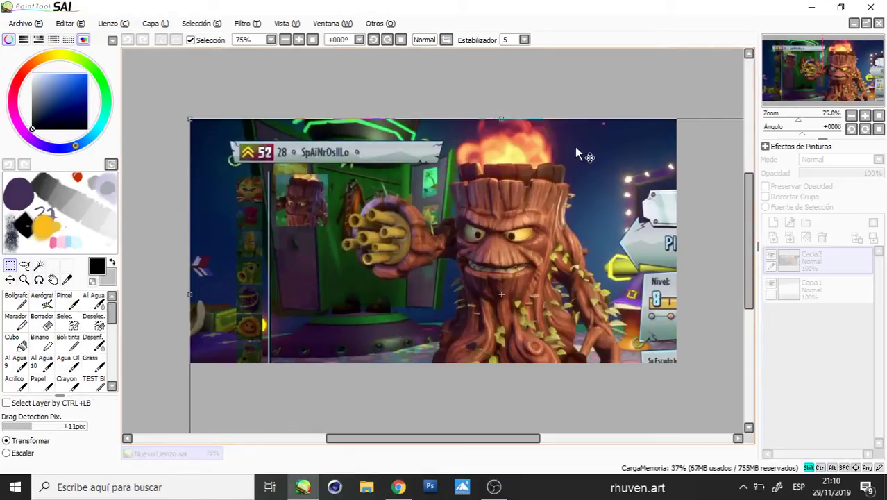
drag(575, 148, 422, 205)
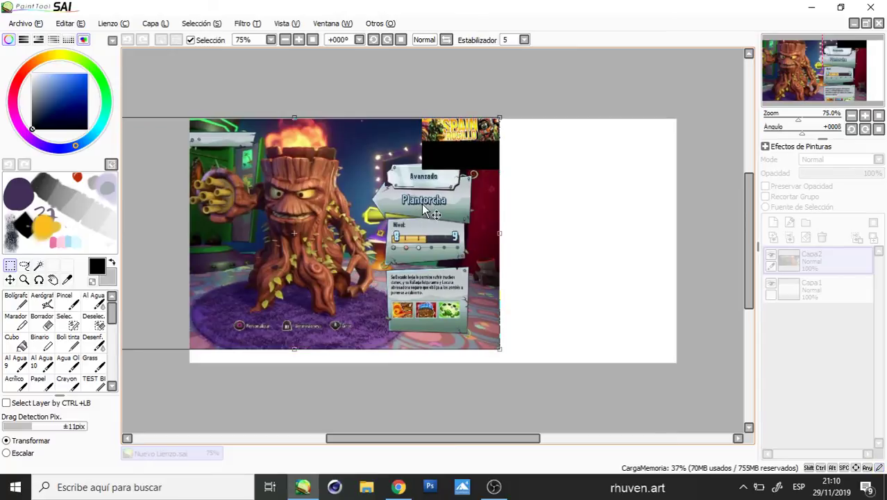
key(Return)
- Delete the part of the reference image to the right of the tree character and clear the selection
key(m)
mouse_move(564, 101)
mouse_down()
mouse_move(459, 251)
mouse_move(379, 406)
mouse_up()
key(Delete)
key(ctrl+d)
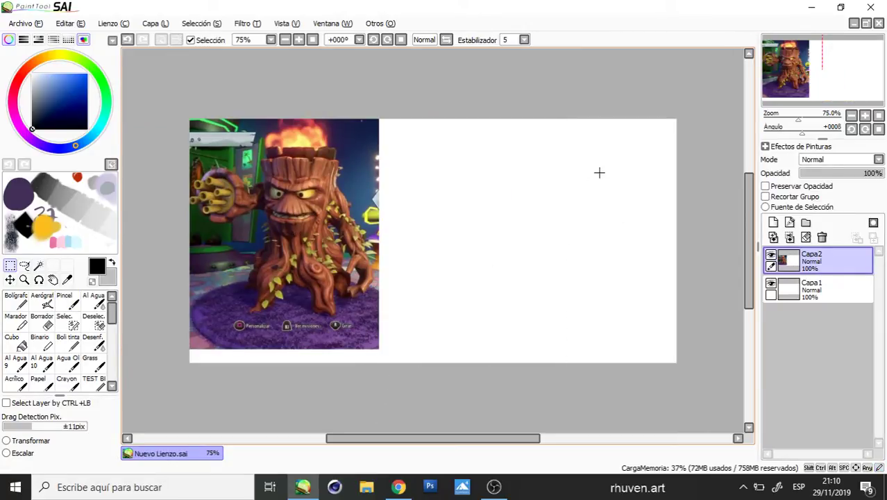
- Rough in the tree character's face, jagged stump top and front body edge beside the reference with the Aerógrafo brush at size 2
key(v)
mouse_move(592, 195)
mouse_down()
mouse_move(489, 283)
mouse_move(586, 167)
mouse_up()
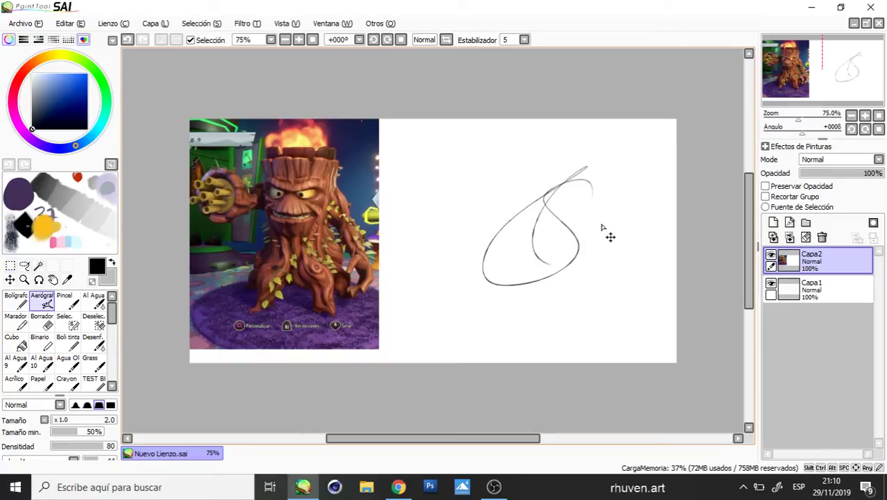
key(ctrl+z)
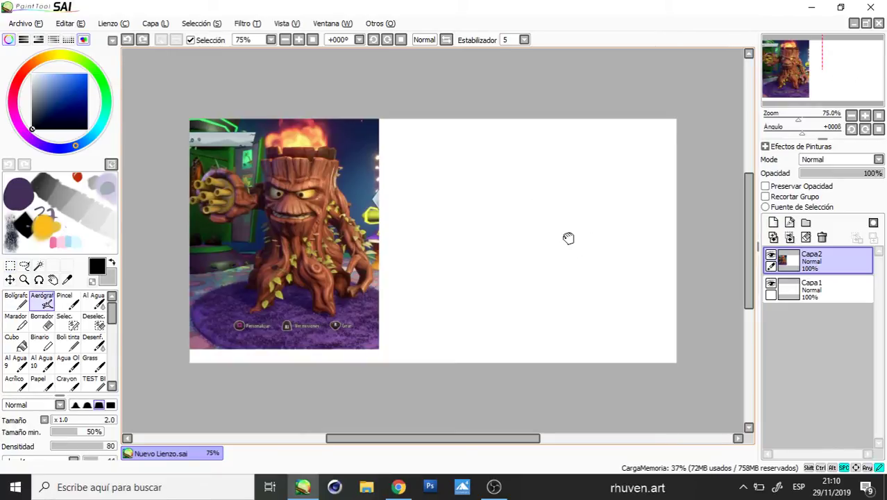
drag(568, 238, 568, 239)
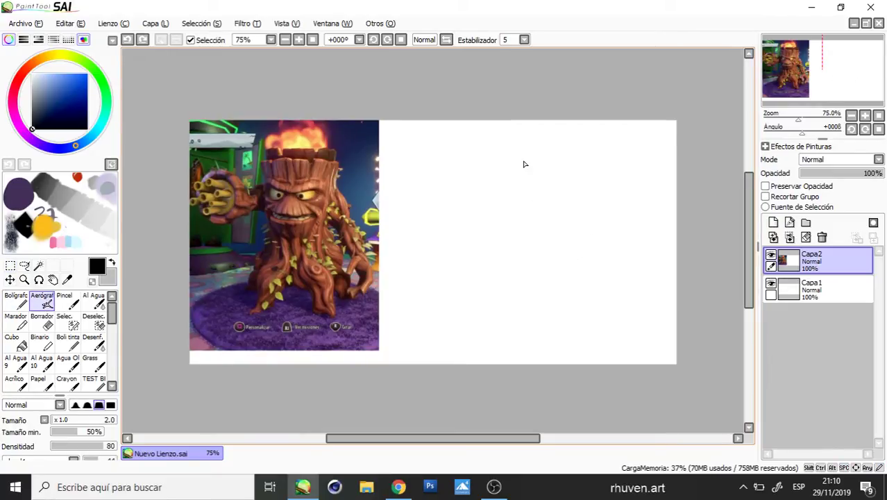
mouse_move(524, 164)
mouse_down()
mouse_move(573, 181)
mouse_move(524, 184)
mouse_move(535, 194)
mouse_move(571, 189)
mouse_move(508, 186)
mouse_move(515, 204)
mouse_move(568, 191)
mouse_move(514, 198)
mouse_move(514, 205)
mouse_move(523, 200)
mouse_move(519, 218)
mouse_move(559, 221)
mouse_move(512, 221)
mouse_move(521, 252)
mouse_move(553, 221)
mouse_up()
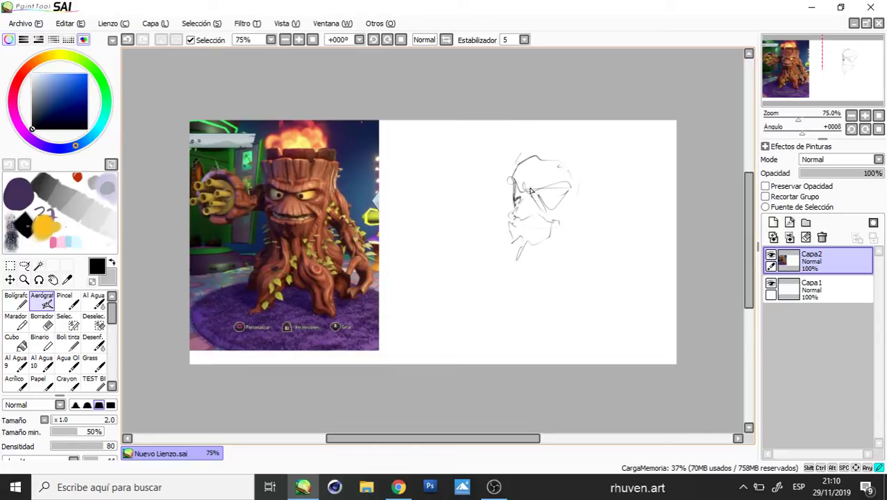
mouse_move(529, 188)
mouse_down()
mouse_move(534, 154)
mouse_move(526, 154)
mouse_move(538, 138)
mouse_move(563, 146)
mouse_move(602, 135)
mouse_move(609, 151)
mouse_move(624, 150)
mouse_move(617, 203)
mouse_move(508, 220)
mouse_move(489, 260)
mouse_move(510, 307)
mouse_up()
drag(502, 269, 508, 281)
drag(493, 297, 489, 305)
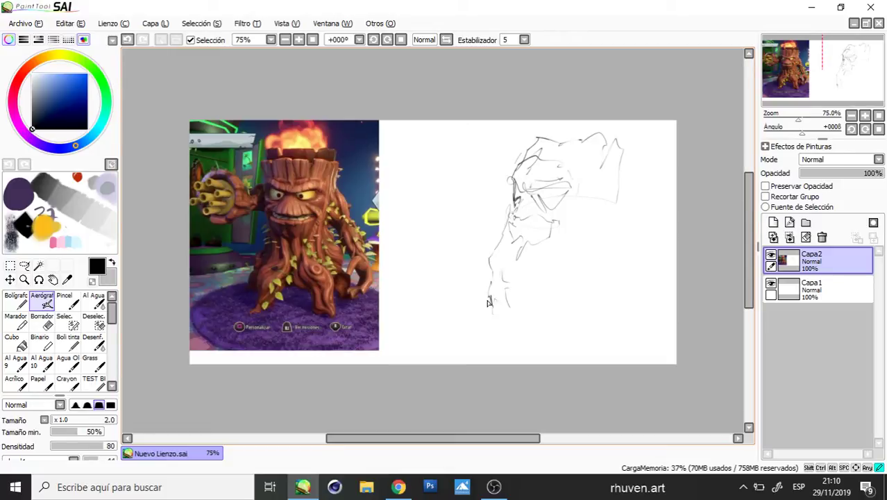
- Rough in the tree character's trunk folds, both arms and the roots along the base
drag(509, 278, 511, 309)
drag(516, 276, 522, 298)
drag(590, 229, 587, 255)
mouse_move(623, 199)
mouse_down()
mouse_move(626, 271)
mouse_move(592, 281)
mouse_move(611, 310)
mouse_move(629, 240)
mouse_move(625, 208)
mouse_move(630, 283)
mouse_up()
drag(589, 267, 599, 283)
mouse_move(501, 226)
mouse_down()
mouse_move(485, 258)
mouse_move(460, 292)
mouse_up()
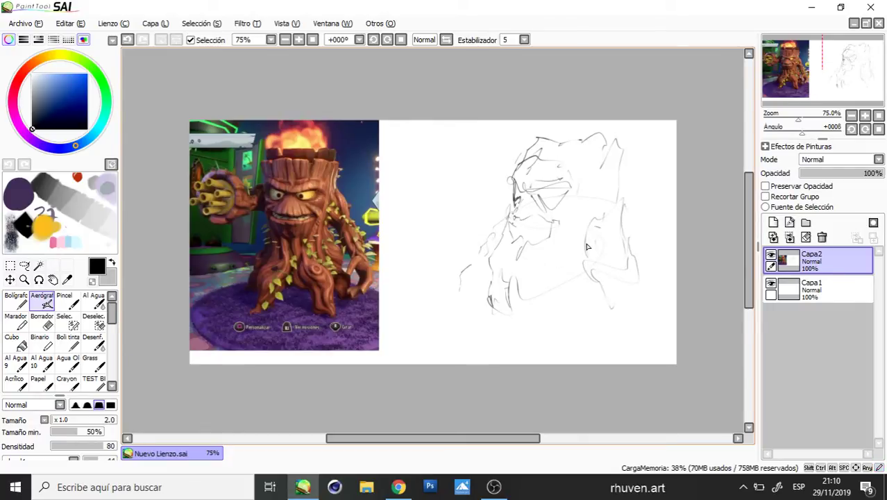
drag(583, 263, 626, 274)
mouse_move(478, 292)
mouse_down()
mouse_move(489, 346)
mouse_move(532, 340)
mouse_move(540, 324)
mouse_move(560, 350)
mouse_move(606, 347)
mouse_up()
drag(645, 277, 676, 342)
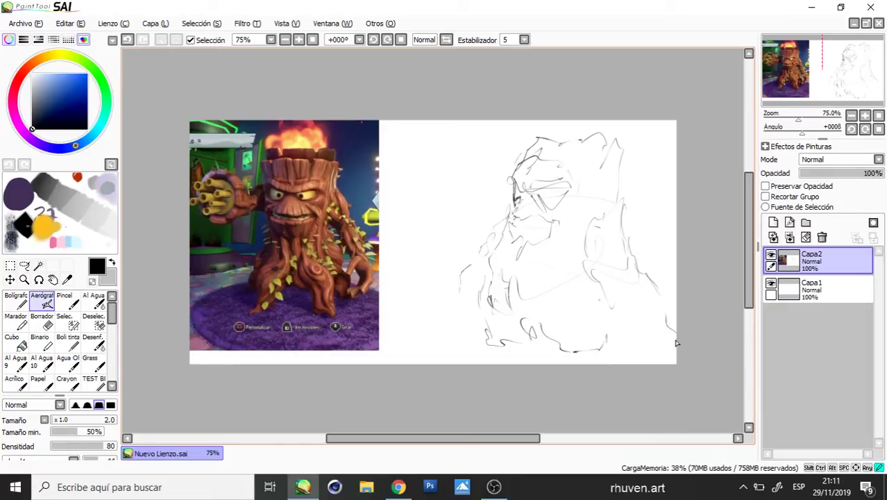
- Select the rough sketch beside the reference image, cut it and paste it onto its own layer
key(ctrl+t)
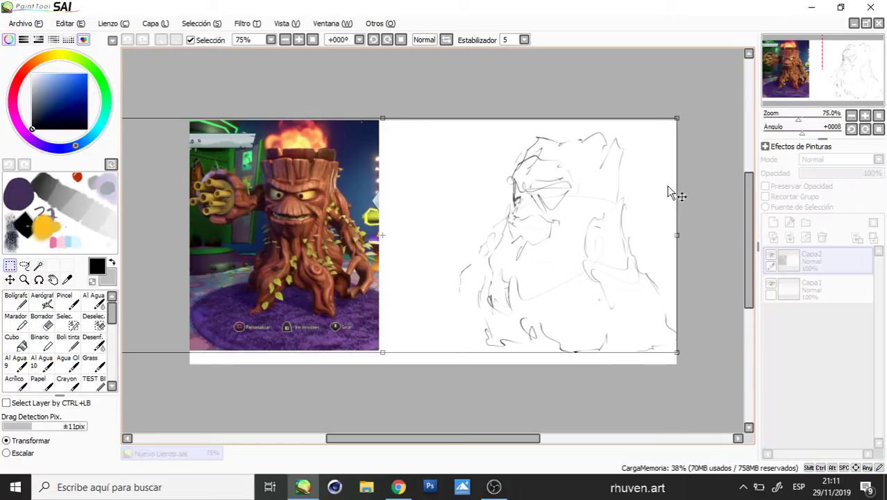
key(Return)
key(m)
drag(694, 109, 450, 385)
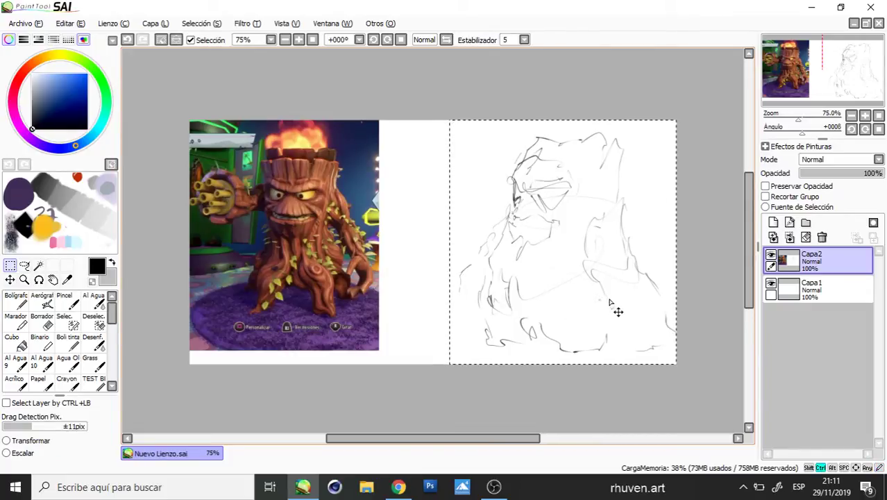
key(ctrl+x)
key(ctrl+v)
- Scale the pasted sketch down and reposition it in the blank area of the canvas
key(ctrl+t)
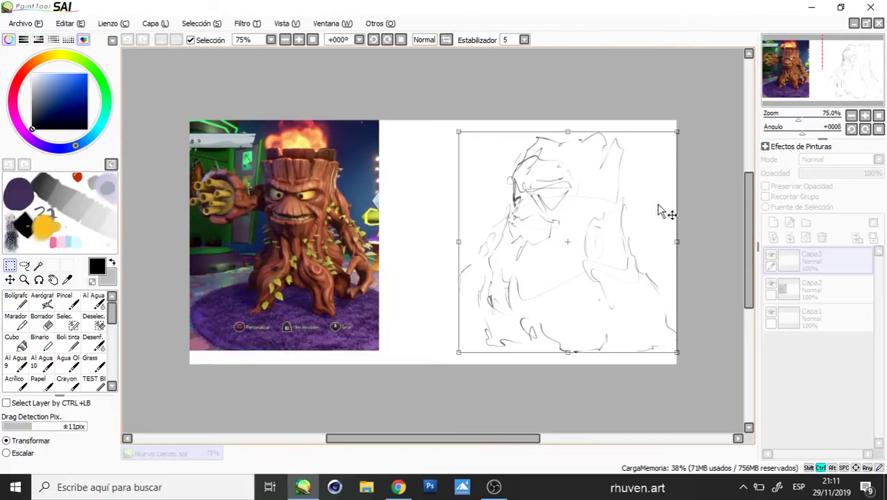
drag(678, 129, 590, 217)
mouse_move(572, 283)
mouse_down()
mouse_move(570, 272)
mouse_move(618, 255)
mouse_move(568, 256)
mouse_up()
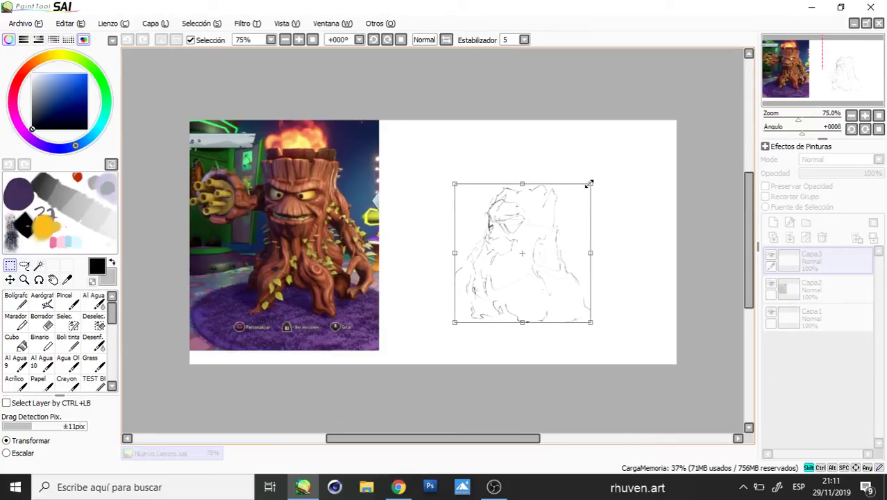
drag(589, 184, 608, 168)
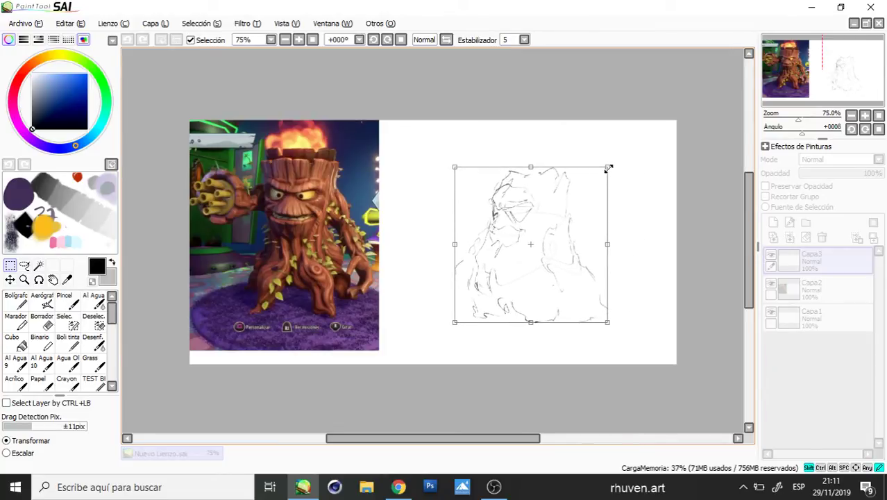
key(Return)
- Set the sketch layer's opacity to 57% and add a new layer above it, with the interface panels hidden
drag(875, 173, 846, 174)
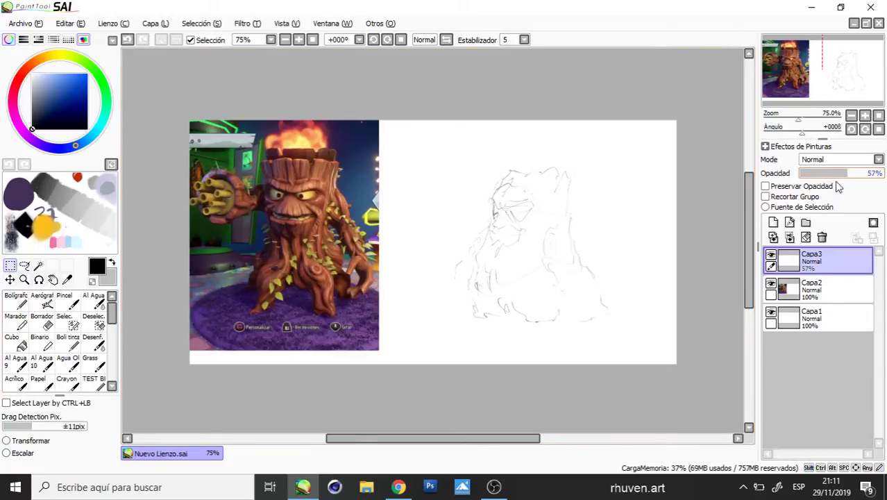
click(771, 225)
key(ctrl+space)
drag(633, 136, 346, 305)
key(Tab)
drag(527, 261, 641, 231)
drag(767, 99, 165, 380)
key(Tab)
key(Tab)
- Draw the frowning brow folds and the first bark grooves of the forehead over the faded sketch
drag(626, 260, 656, 275)
mouse_move(626, 193)
mouse_down()
mouse_move(639, 176)
mouse_move(622, 198)
mouse_move(691, 182)
mouse_move(698, 197)
mouse_move(693, 147)
mouse_move(652, 165)
mouse_move(655, 109)
mouse_up()
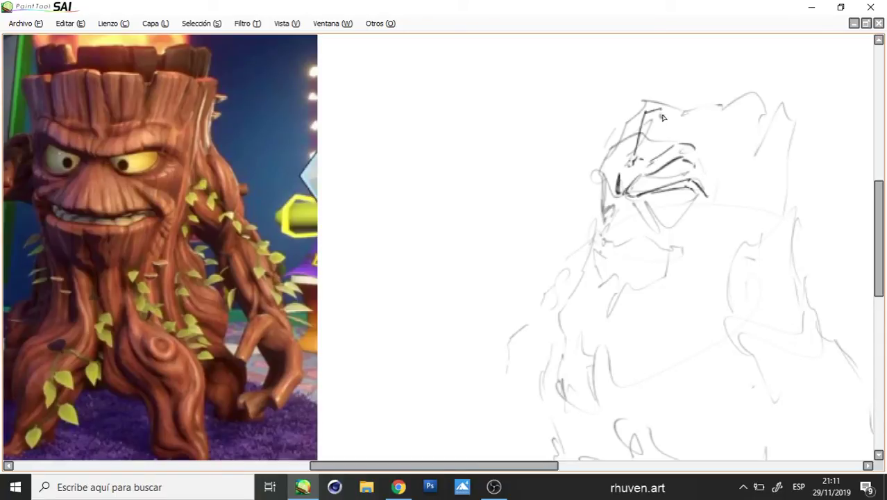
drag(657, 145, 672, 109)
- Draw the near eye with its eyelids and pupil, and add the wrinkles beneath it
mouse_move(651, 195)
mouse_down()
mouse_move(689, 206)
mouse_move(645, 204)
mouse_up()
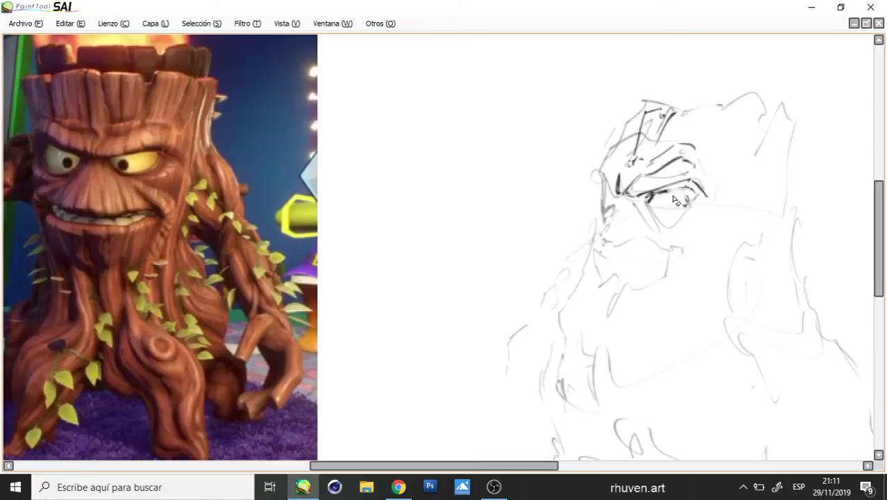
mouse_move(665, 191)
mouse_down()
mouse_move(687, 207)
mouse_move(703, 189)
mouse_move(667, 193)
mouse_move(687, 206)
mouse_up()
key(ctrl+z)
mouse_move(653, 216)
mouse_down()
mouse_move(664, 218)
mouse_move(657, 217)
mouse_move(664, 228)
mouse_move(659, 208)
mouse_move(669, 201)
mouse_move(663, 211)
mouse_up()
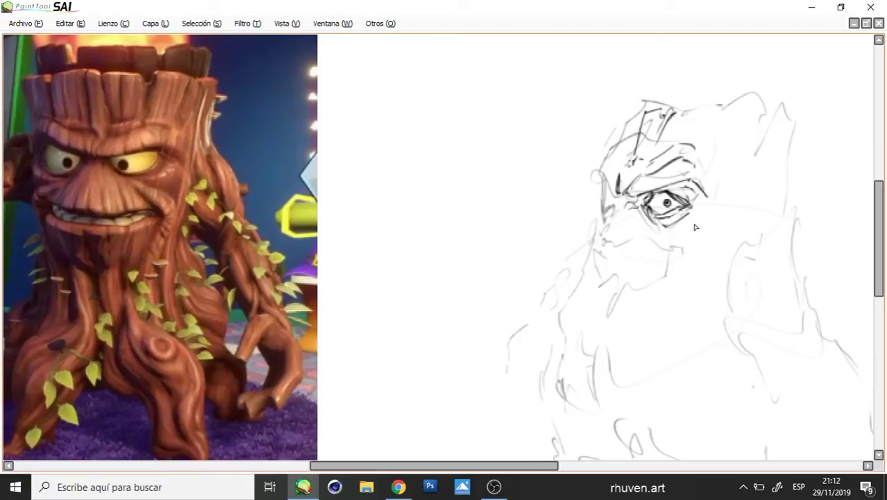
drag(685, 217, 699, 243)
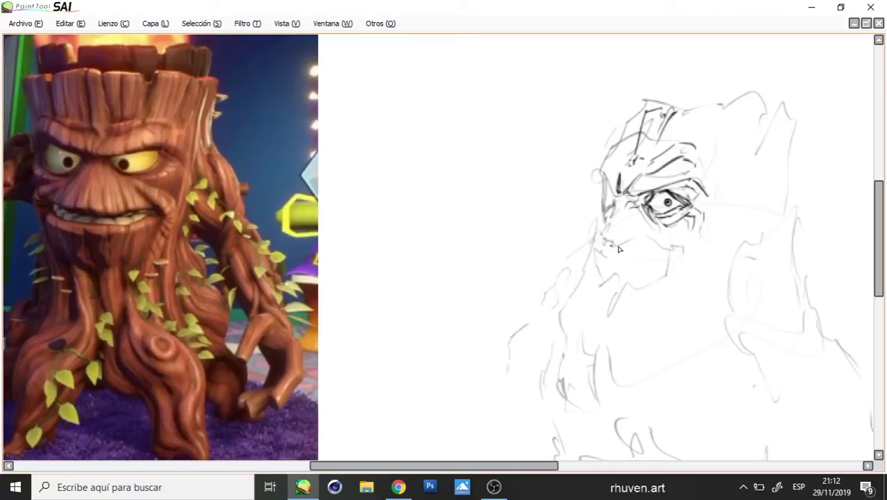
- Draw the upper lip line and the vertical bark ridges of the nose
drag(618, 247, 666, 253)
drag(634, 245, 632, 208)
drag(624, 240, 625, 222)
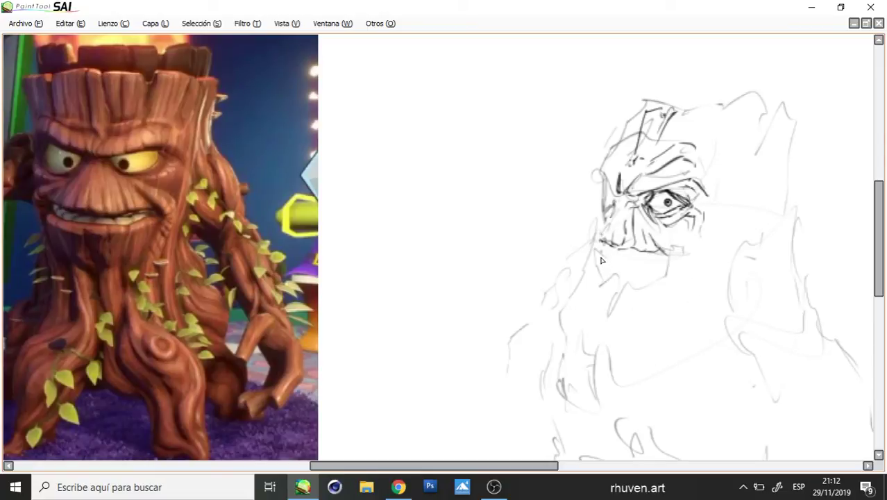
- Draw the lower mouth and jaw lines, and add the far eye with the cheek contour
mouse_move(605, 255)
mouse_down()
mouse_move(661, 256)
mouse_move(663, 271)
mouse_move(664, 253)
mouse_move(666, 279)
mouse_up()
drag(676, 278, 671, 305)
drag(600, 242, 600, 286)
mouse_move(605, 253)
mouse_down()
mouse_move(613, 256)
mouse_move(602, 288)
mouse_move(612, 282)
mouse_move(649, 299)
mouse_up()
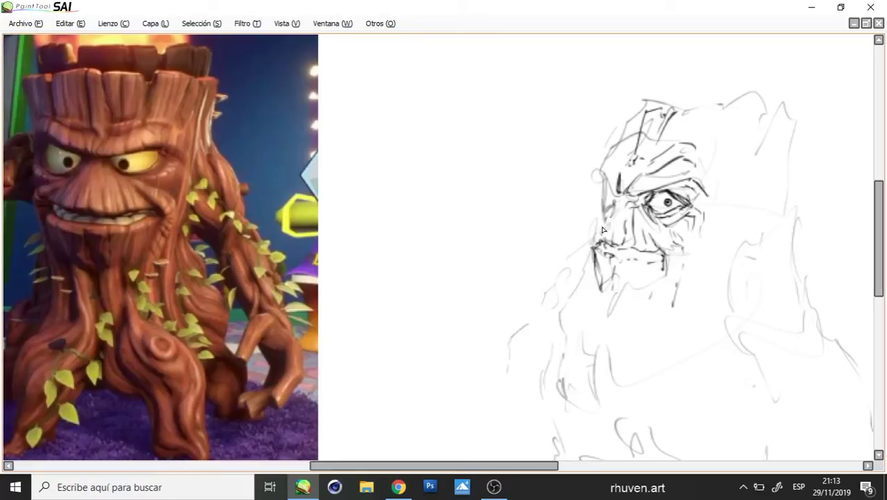
mouse_move(610, 220)
mouse_down()
mouse_move(596, 240)
mouse_move(603, 216)
mouse_move(590, 229)
mouse_move(591, 258)
mouse_up()
mouse_move(603, 173)
mouse_down()
mouse_move(611, 204)
mouse_move(607, 193)
mouse_move(605, 209)
mouse_move(602, 186)
mouse_move(595, 217)
mouse_move(598, 203)
mouse_move(605, 217)
mouse_move(592, 219)
mouse_move(590, 222)
mouse_up()
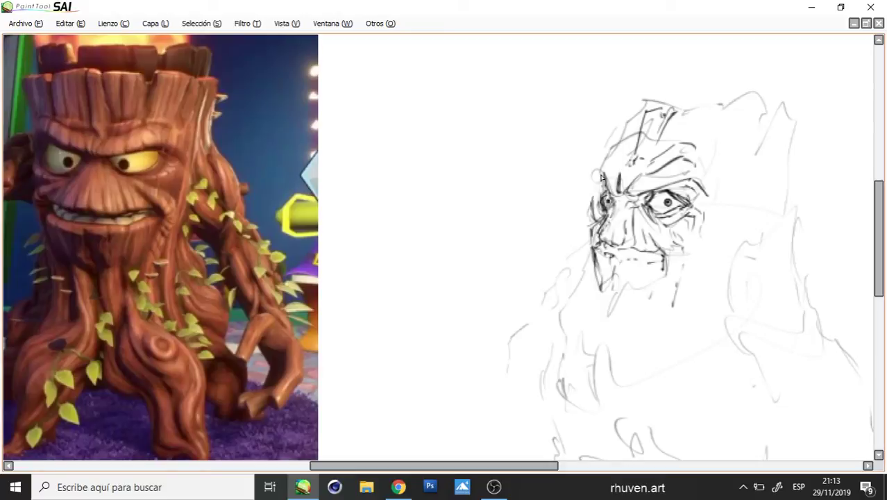
- Draw the stump's jagged top rim and bark planks from the forehead around to the back of the head
mouse_move(600, 178)
mouse_down()
mouse_move(613, 160)
mouse_move(600, 161)
mouse_move(611, 152)
mouse_move(609, 144)
mouse_move(606, 158)
mouse_move(616, 109)
mouse_move(609, 140)
mouse_move(624, 105)
mouse_move(631, 102)
mouse_move(626, 138)
mouse_move(631, 109)
mouse_move(656, 92)
mouse_move(656, 118)
mouse_move(661, 102)
mouse_move(668, 111)
mouse_move(685, 97)
mouse_move(719, 96)
mouse_move(724, 109)
mouse_move(704, 129)
mouse_move(701, 148)
mouse_move(742, 98)
mouse_move(756, 103)
mouse_move(746, 170)
mouse_move(797, 147)
mouse_up()
drag(798, 147, 778, 208)
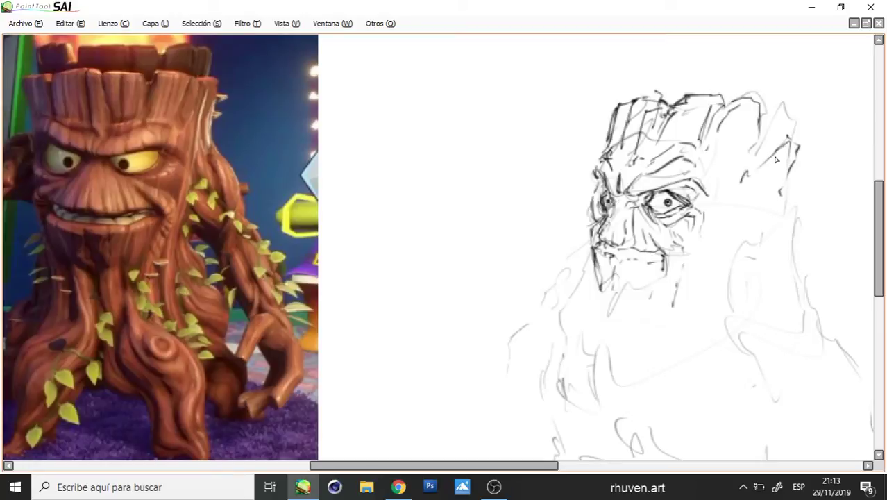
mouse_move(776, 157)
mouse_down()
mouse_move(737, 163)
mouse_move(757, 117)
mouse_up()
drag(754, 147, 741, 180)
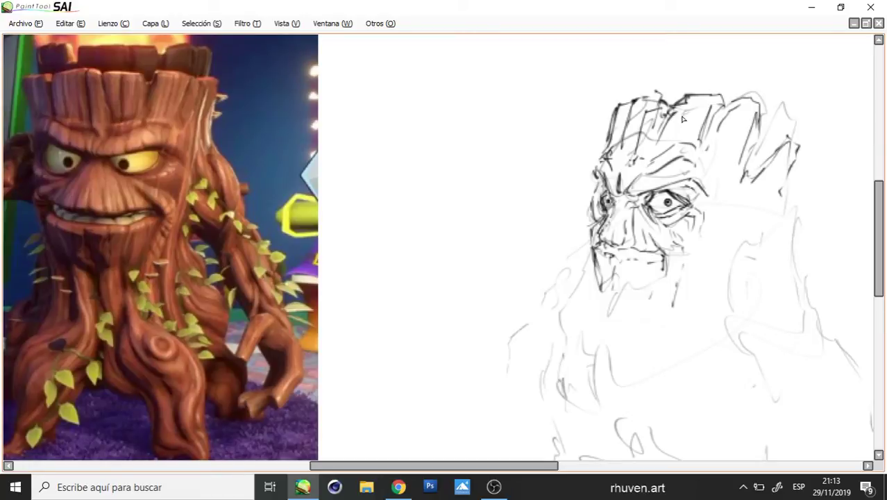
- Redraw the stump's front rim and add jagged bark peaks around the crown's back edge
mouse_move(647, 104)
mouse_down()
mouse_move(645, 138)
mouse_move(658, 126)
mouse_move(657, 94)
mouse_move(631, 105)
mouse_move(635, 88)
mouse_move(678, 87)
mouse_move(691, 112)
mouse_up()
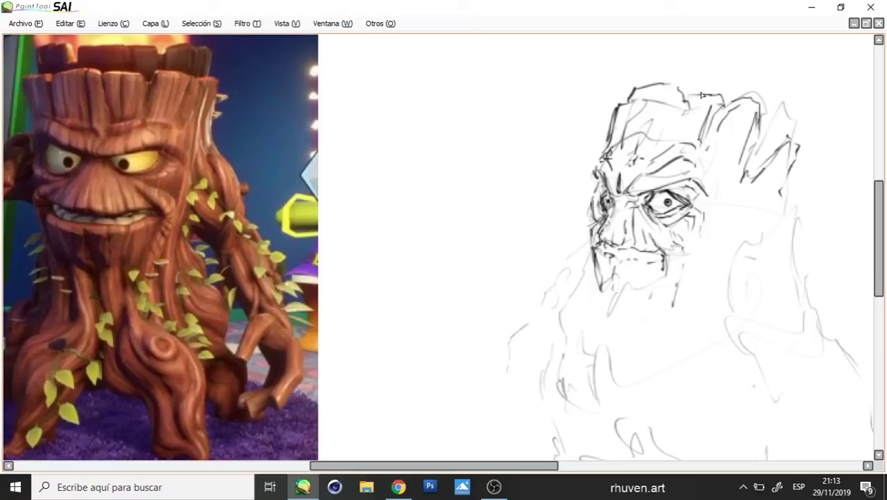
mouse_move(656, 85)
mouse_down()
mouse_move(672, 63)
mouse_move(689, 90)
mouse_move(737, 84)
mouse_move(734, 108)
mouse_move(738, 100)
mouse_move(758, 128)
mouse_move(771, 90)
mouse_up()
mouse_move(771, 90)
mouse_down()
mouse_move(789, 104)
mouse_move(769, 154)
mouse_move(817, 118)
mouse_move(796, 154)
mouse_up()
mouse_move(641, 89)
mouse_down()
mouse_move(654, 72)
mouse_move(659, 89)
mouse_up()
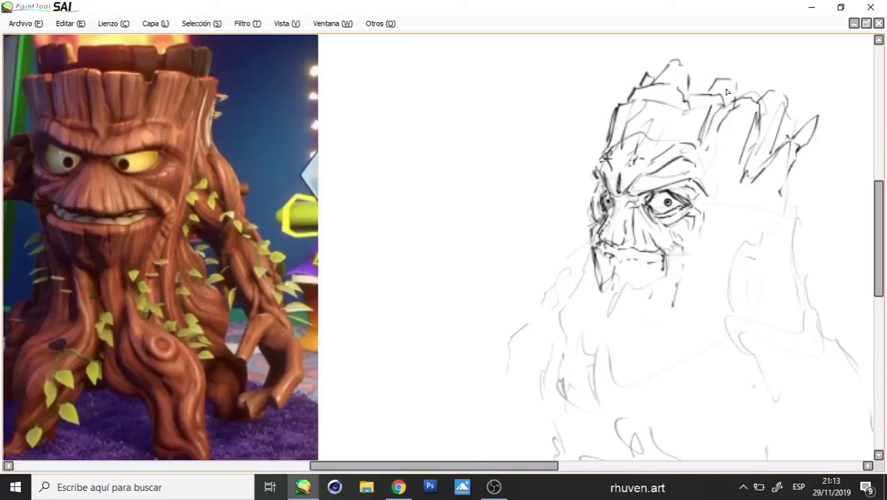
- Draw the vertical bark strands of the chin hanging below the mouth
drag(697, 247, 696, 240)
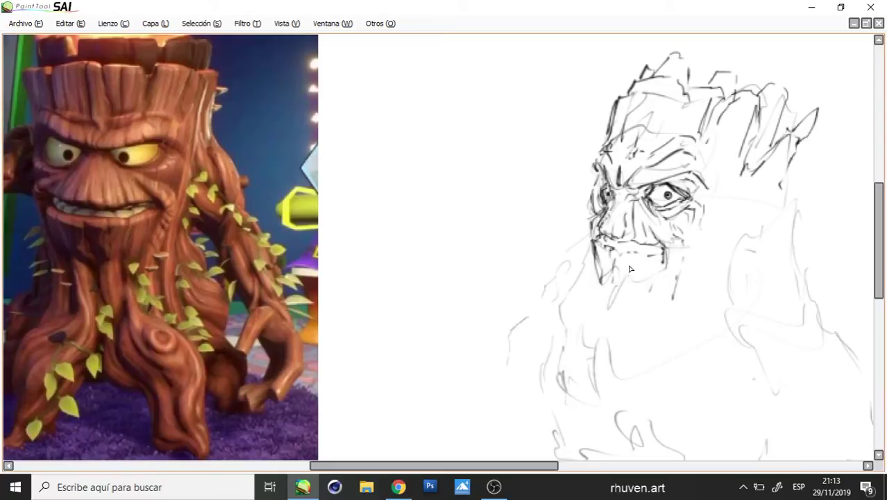
mouse_move(614, 251)
mouse_down()
mouse_move(603, 303)
mouse_move(594, 261)
mouse_move(604, 317)
mouse_up()
mouse_move(618, 287)
mouse_down()
mouse_move(619, 312)
mouse_move(623, 300)
mouse_up()
drag(634, 257, 643, 309)
drag(659, 271, 652, 310)
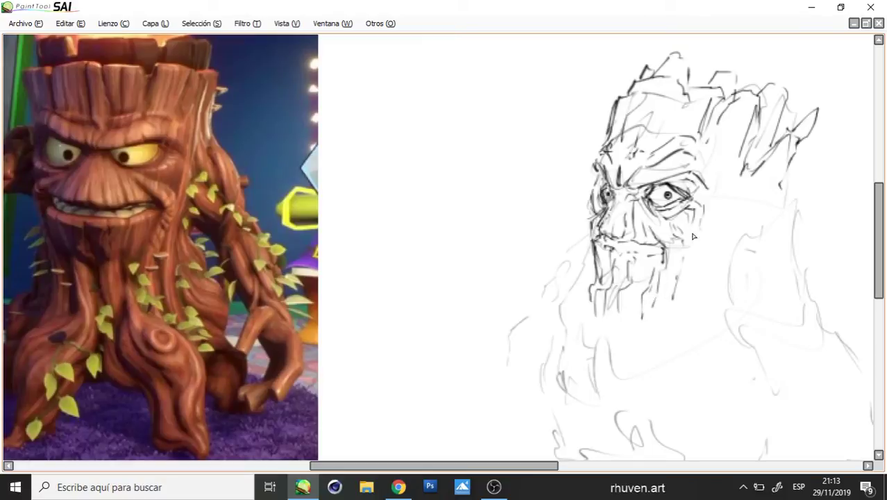
- Add vertical bark grooves down the near cheek and along the side of the head
drag(691, 240, 689, 249)
drag(687, 270, 682, 291)
drag(716, 205, 710, 246)
drag(704, 269, 702, 292)
drag(745, 175, 728, 218)
mouse_move(724, 243)
mouse_down()
mouse_move(712, 309)
mouse_move(715, 271)
mouse_up()
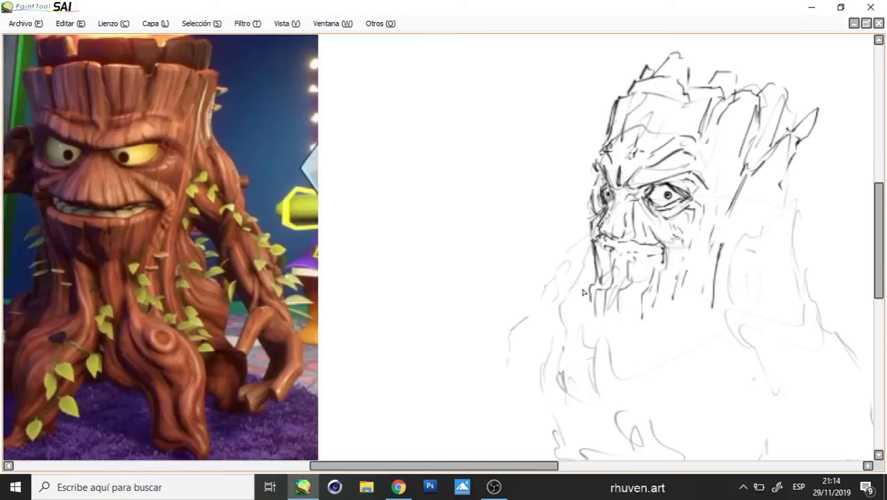
- Draw the trunk's bark folds below the chin and outline the front root leg down to its foot
drag(623, 353, 620, 281)
mouse_move(578, 243)
mouse_down()
mouse_move(575, 292)
mouse_move(598, 324)
mouse_move(602, 239)
mouse_up()
mouse_move(596, 305)
mouse_down()
mouse_move(606, 326)
mouse_move(633, 243)
mouse_move(641, 314)
mouse_up()
mouse_move(573, 221)
mouse_down()
mouse_move(584, 181)
mouse_move(558, 248)
mouse_move(547, 316)
mouse_move(559, 352)
mouse_up()
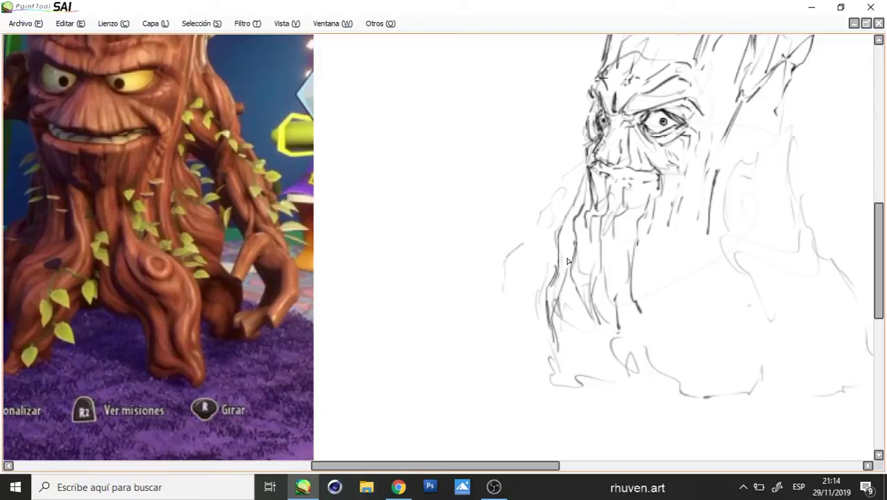
mouse_move(560, 313)
mouse_down()
mouse_move(553, 383)
mouse_move(550, 374)
mouse_move(554, 381)
mouse_move(595, 348)
mouse_move(581, 366)
mouse_move(622, 345)
mouse_move(580, 385)
mouse_move(581, 361)
mouse_up()
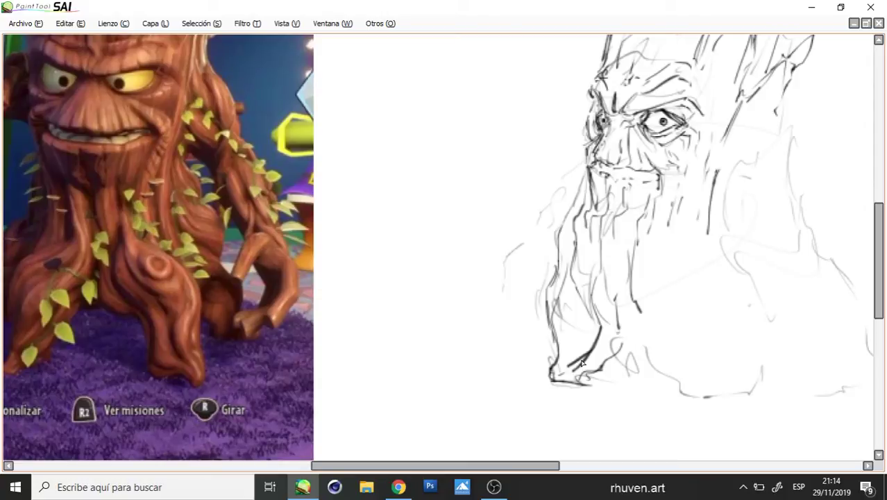
- Switch to the Chrome browser and open youtube.com in a new tab
key(alt+Tab)
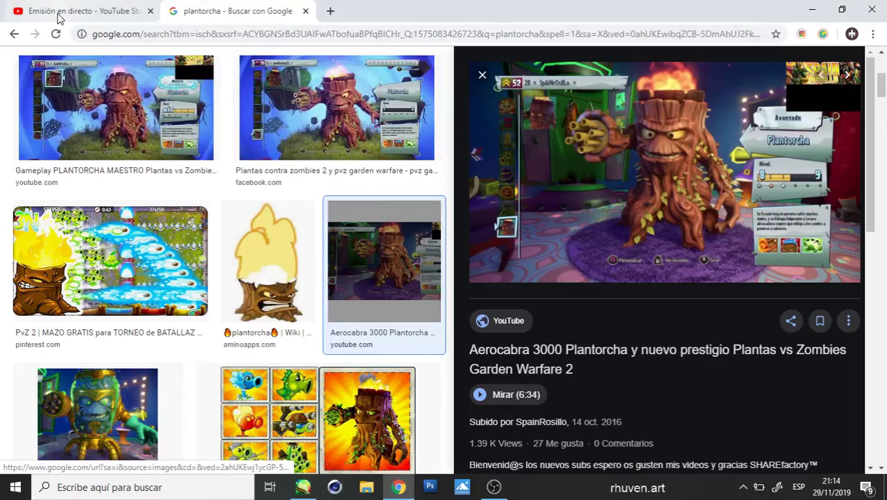
click(77, 11)
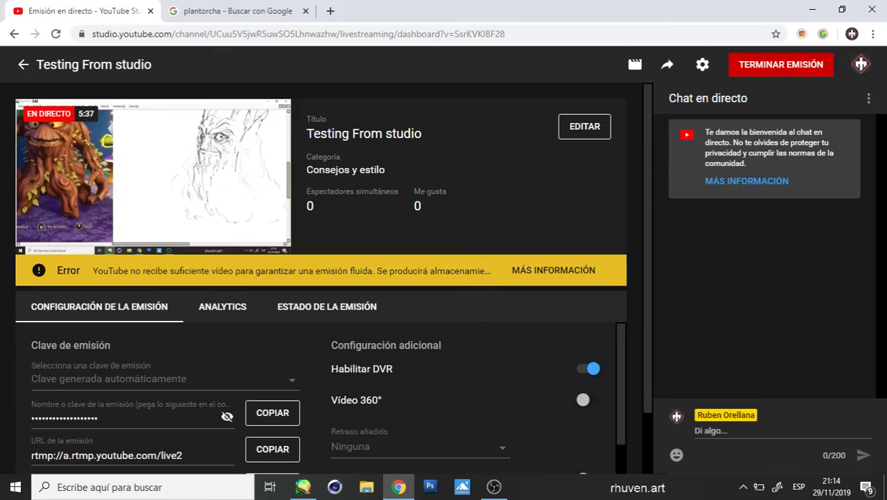
click(332, 11)
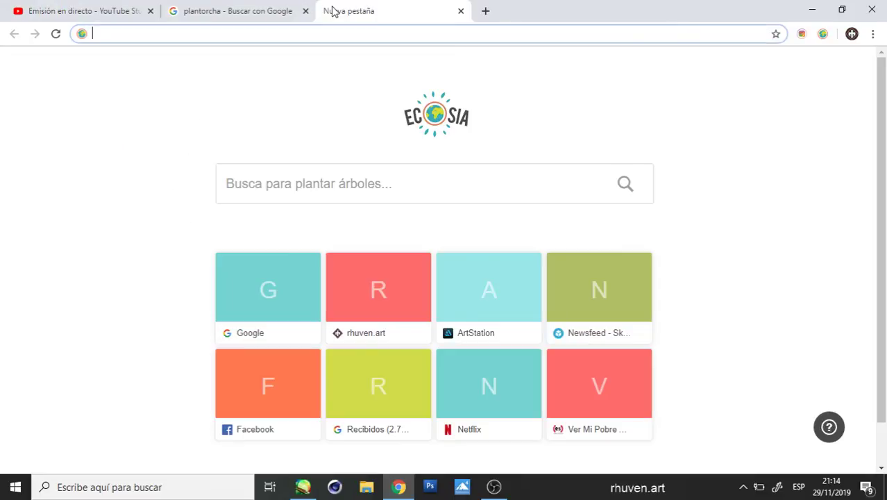
text(youtube.com)
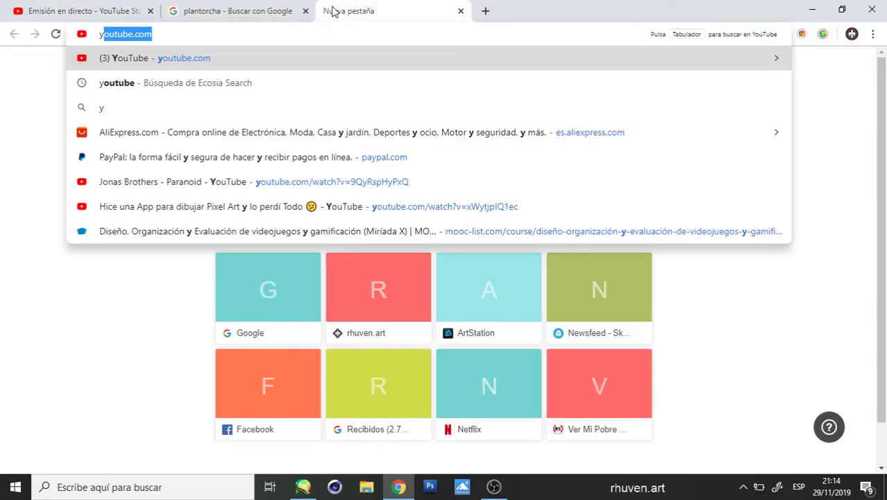
key(Return)
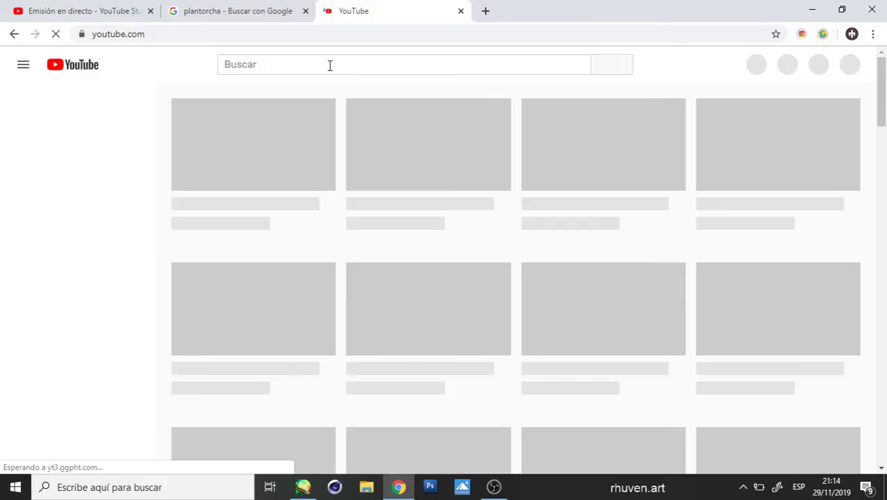
- Search YouTube for "linkin park no copyright"
click(329, 65)
text(linkin)
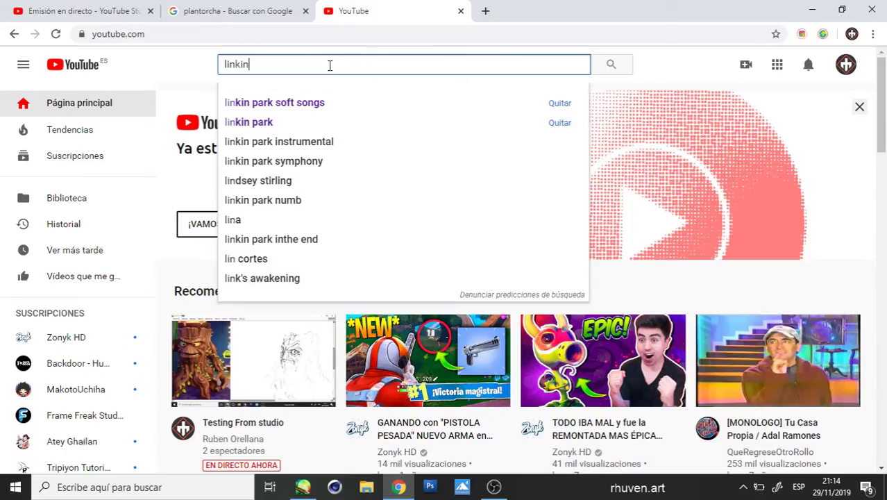
text( park no)
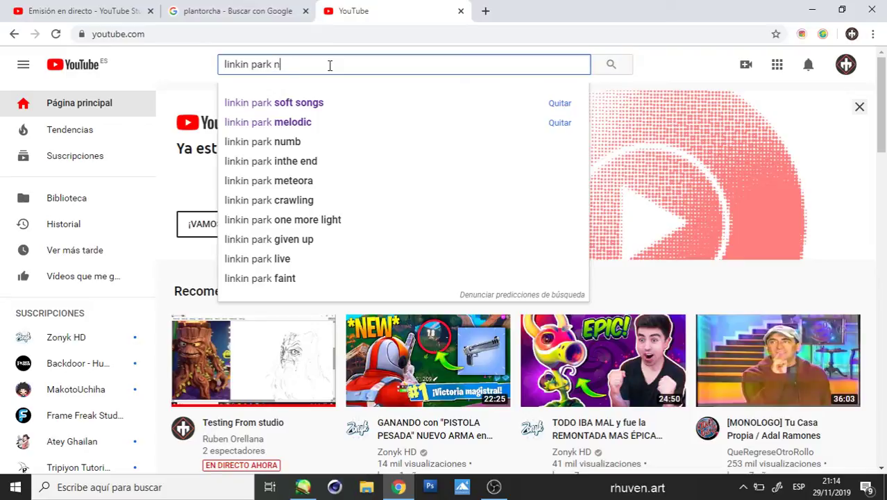
key(Left)
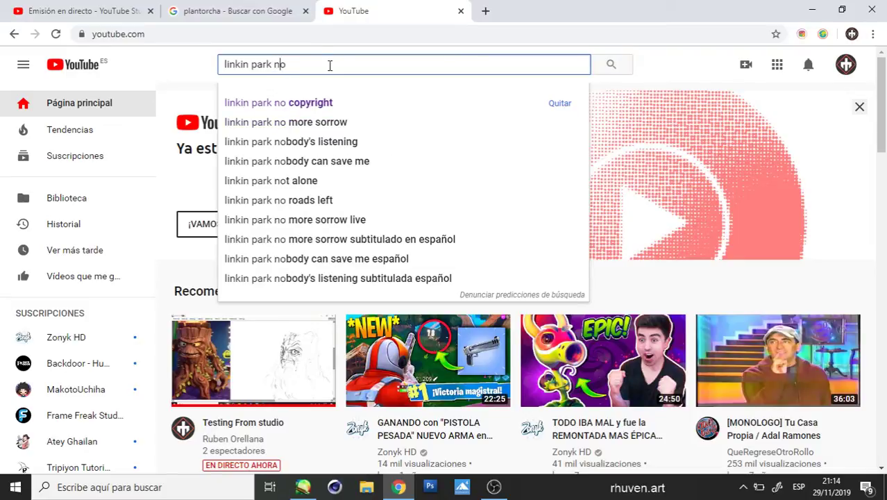
key(Return)
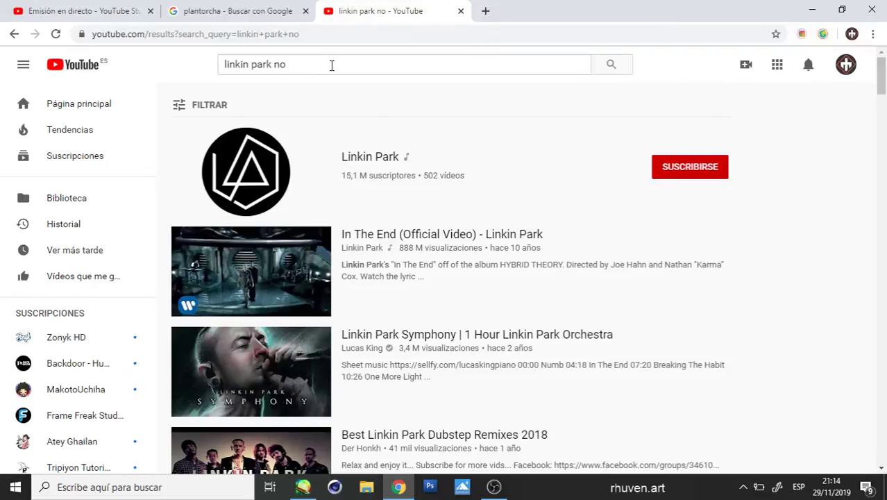
click(332, 65)
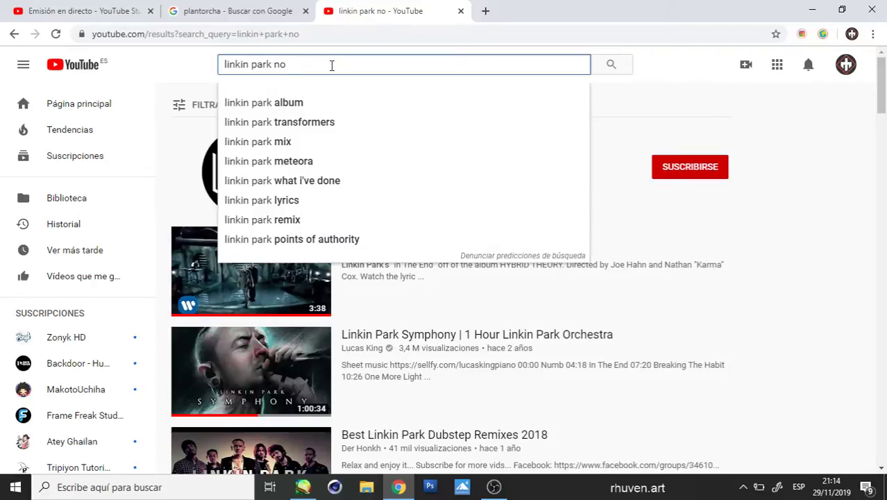
key(Down)
key(Return)
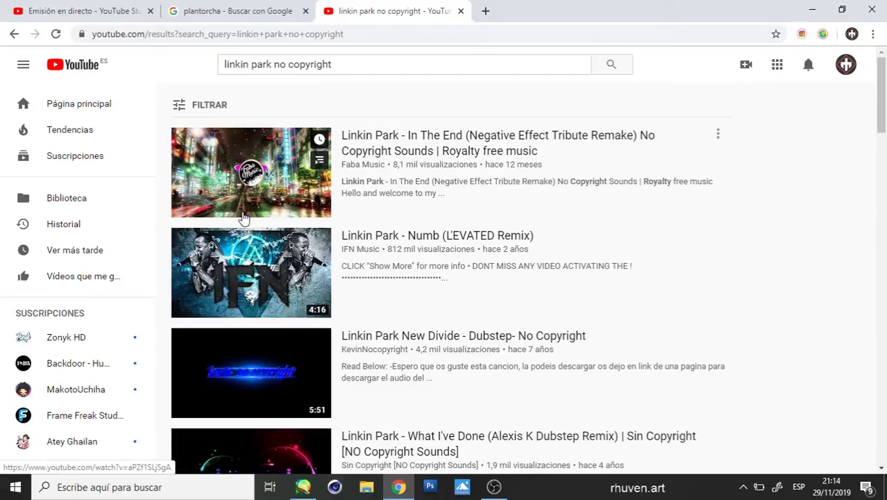
- Filter the search results to playlists and play the "Music no copyright" playlist
scroll(243, 217, down, 2)
scroll(243, 217, down, 4)
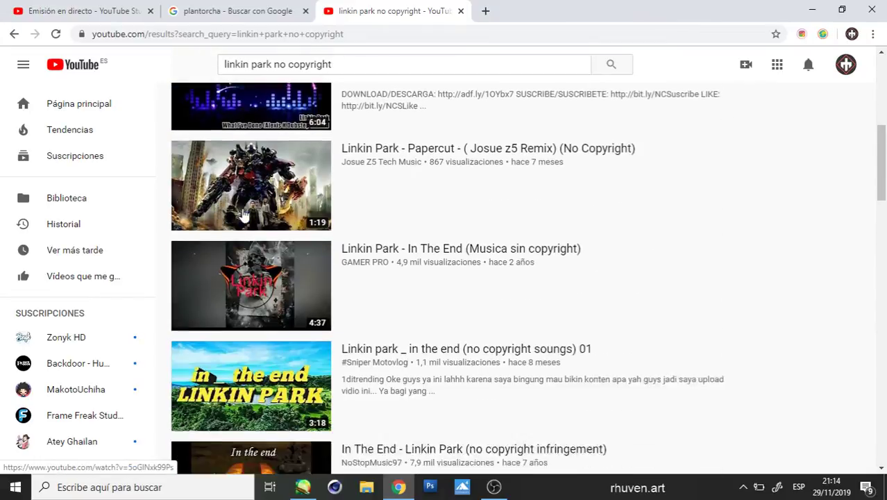
scroll(243, 216, down, 2)
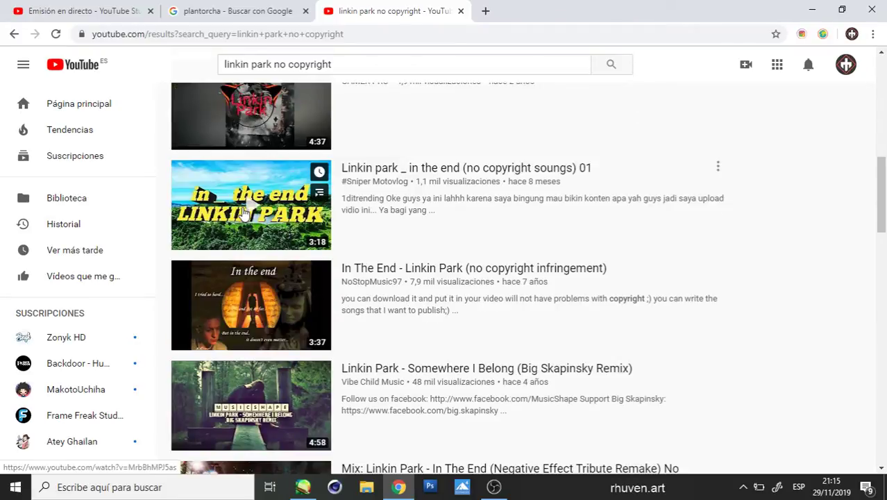
scroll(244, 213, up, 3)
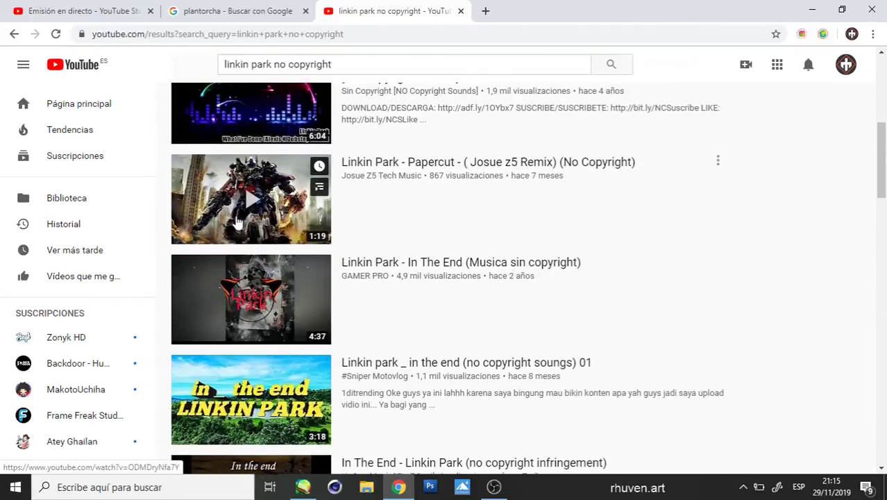
scroll(238, 222, up, 6)
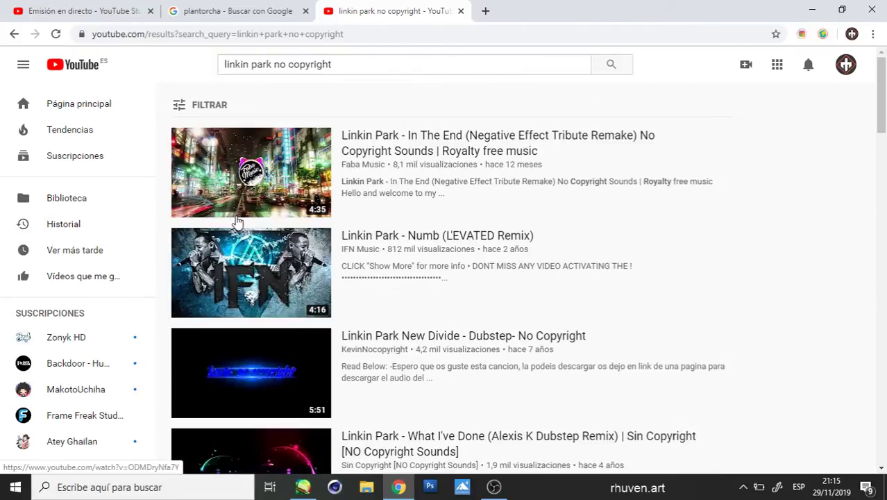
click(210, 104)
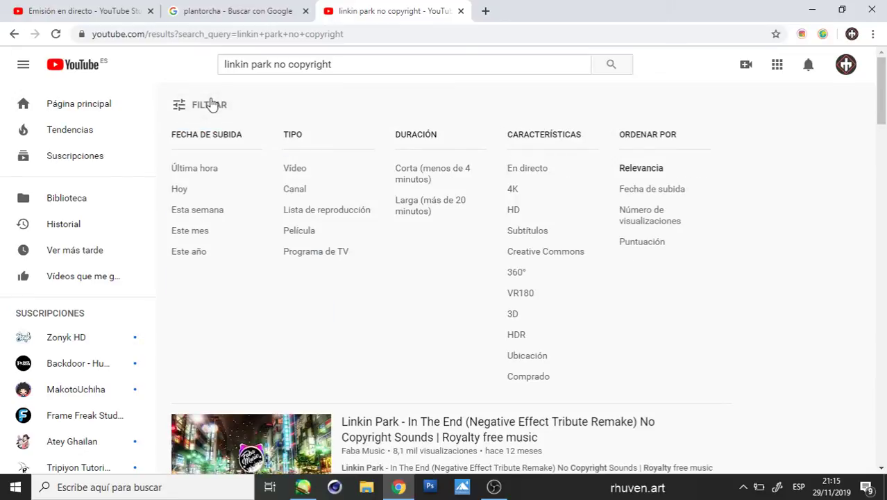
click(294, 217)
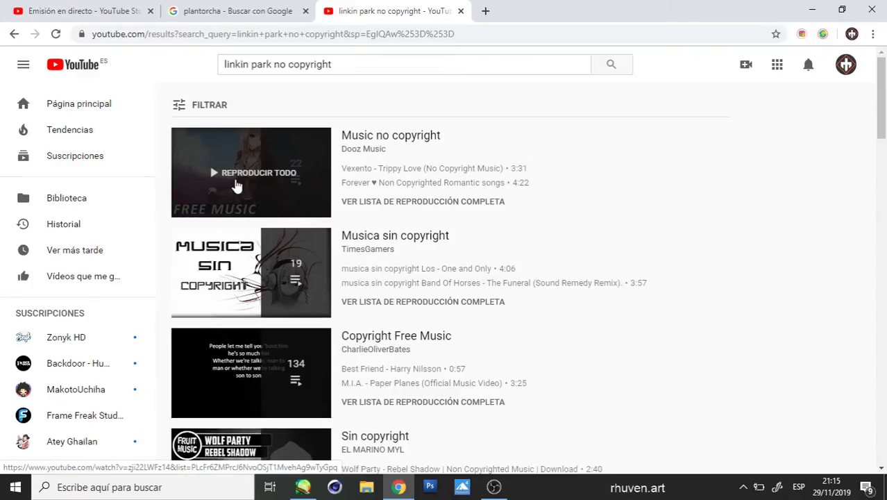
click(236, 185)
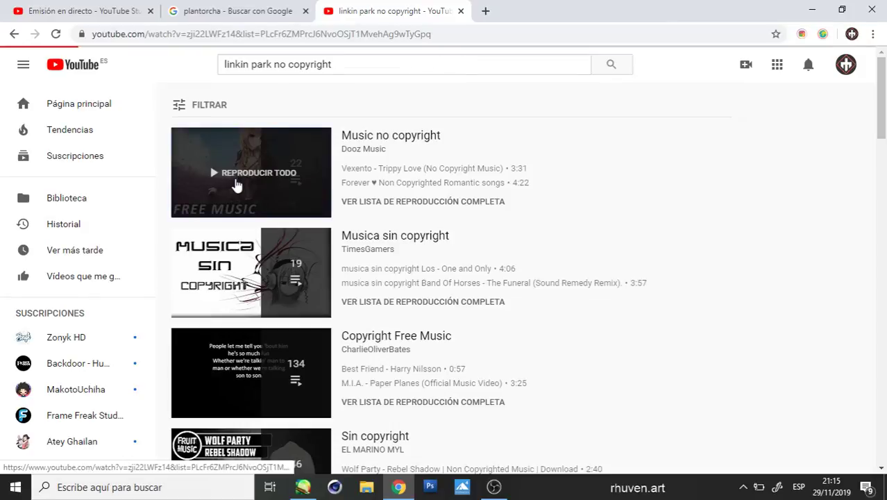
- Switch back to PaintTool SAI and sketch the root lines at the trunk's base and along its outer side
key(alt+Tab)
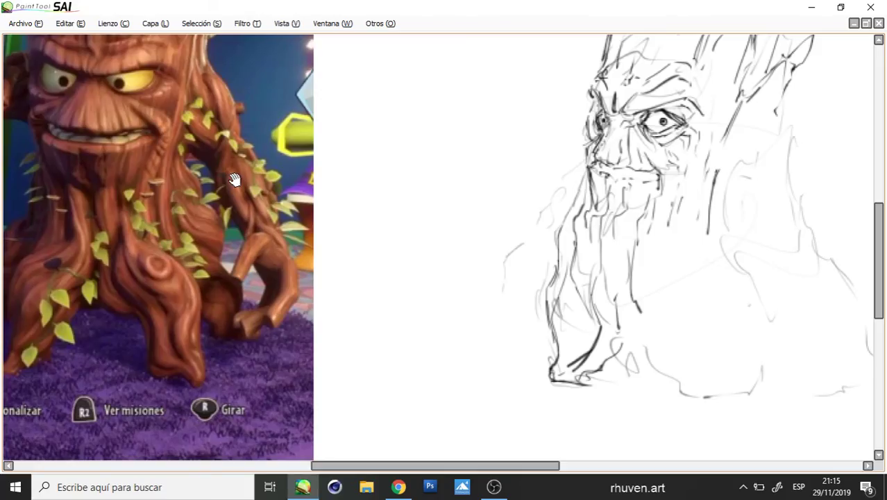
drag(235, 179, 210, 205)
drag(613, 369, 628, 393)
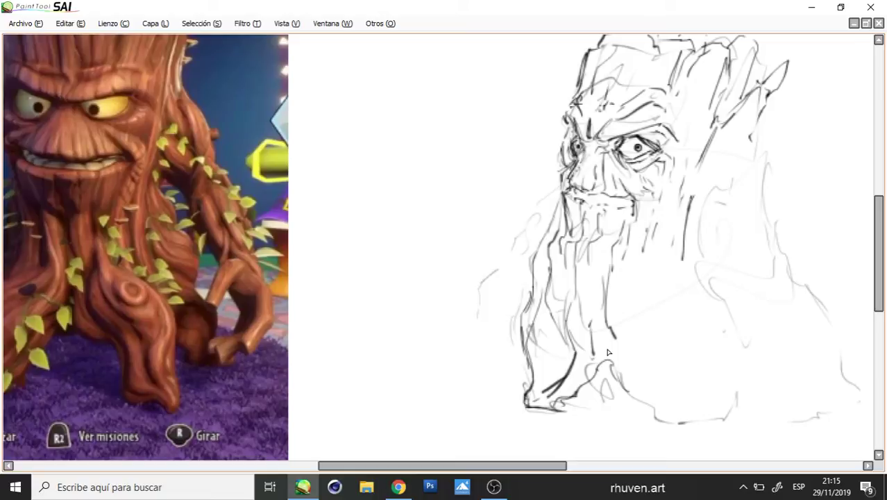
key(alt+Tab)
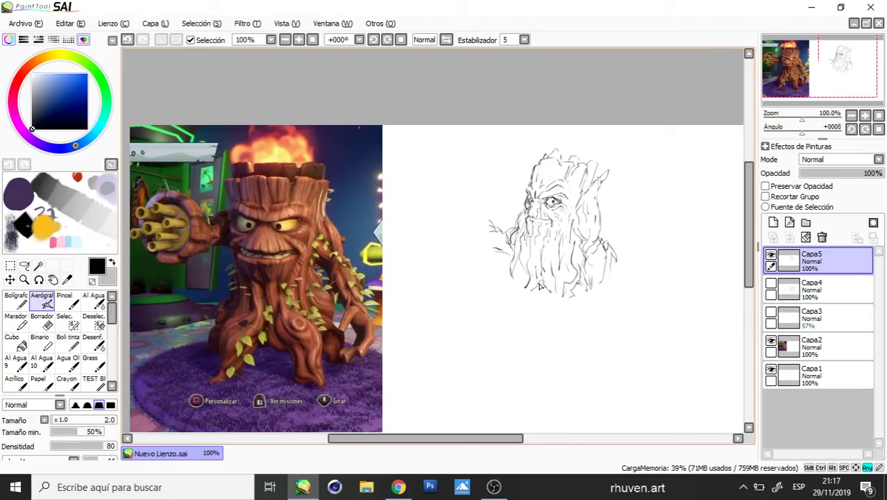
drag(515, 238, 494, 316)
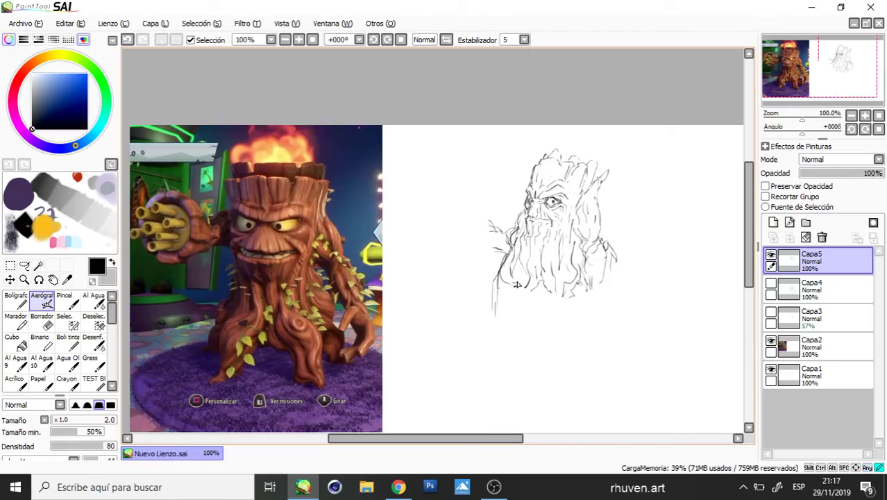
drag(517, 285, 594, 285)
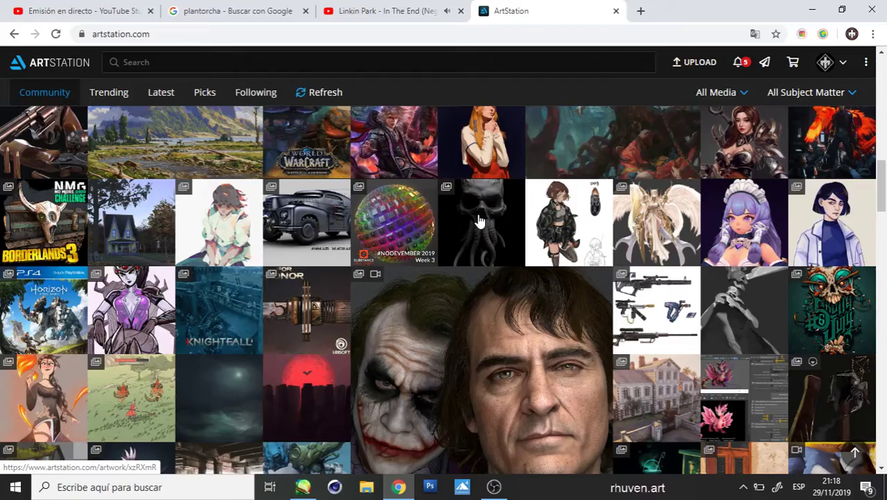
- Open the tentacled skull artwork on ArtStation as reference and sketch its upper jaw beneath the nose cavity in PaintTool SAI
click(479, 220)
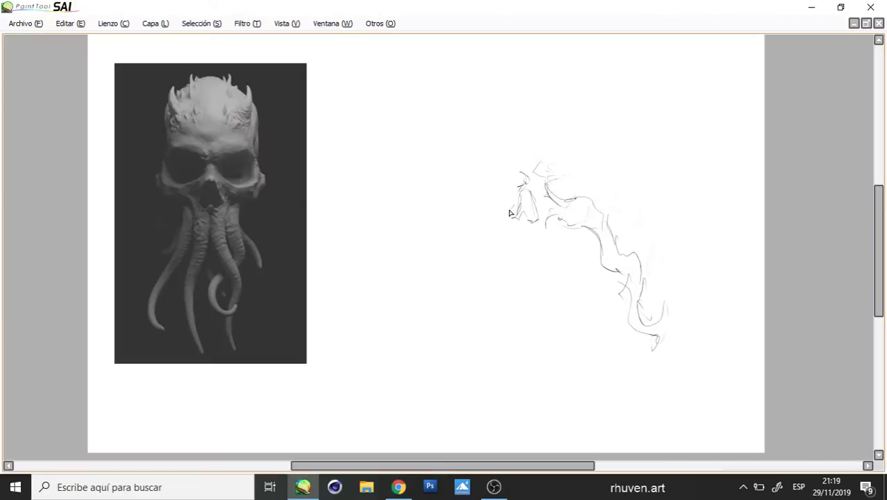
drag(506, 206, 508, 218)
drag(507, 223, 522, 237)
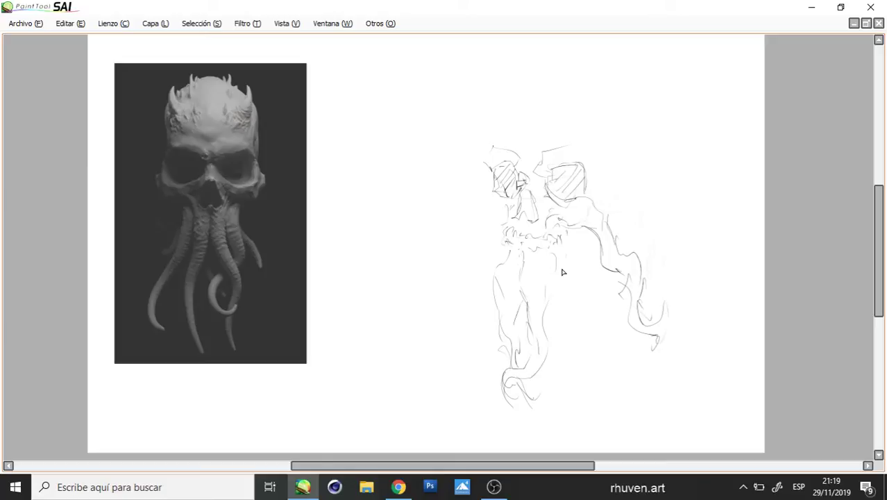
- Outline the skull's rounded cranium and far cheek, and add tentacles hanging on both sides of the jaw
drag(496, 147, 614, 201)
drag(478, 209, 489, 267)
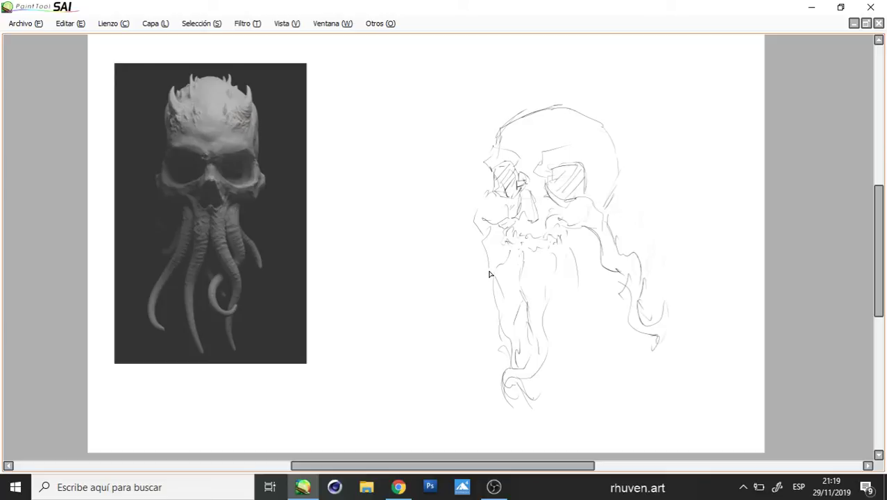
drag(475, 232, 480, 331)
drag(579, 295, 597, 362)
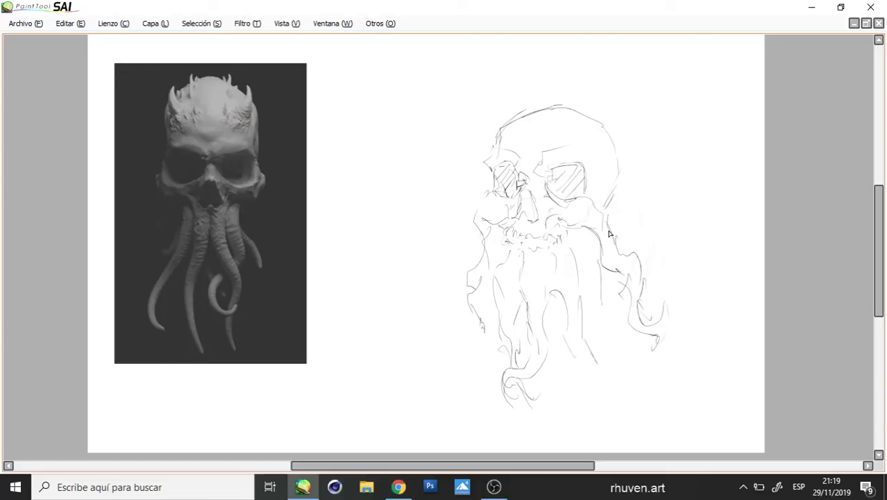
- Lower the skull sketch layer's opacity to 58% and add a new layer above it
key(Tab)
drag(861, 182, 850, 183)
click(773, 222)
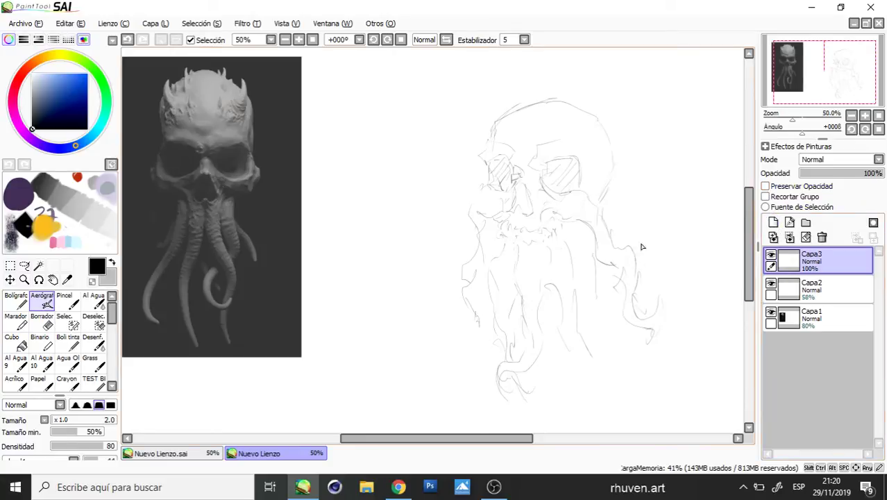
- Mirror the canvas view, hide the interface panels and redraw the skull's near eye socket with darker lines on the new layer
key(h)
key(Tab)
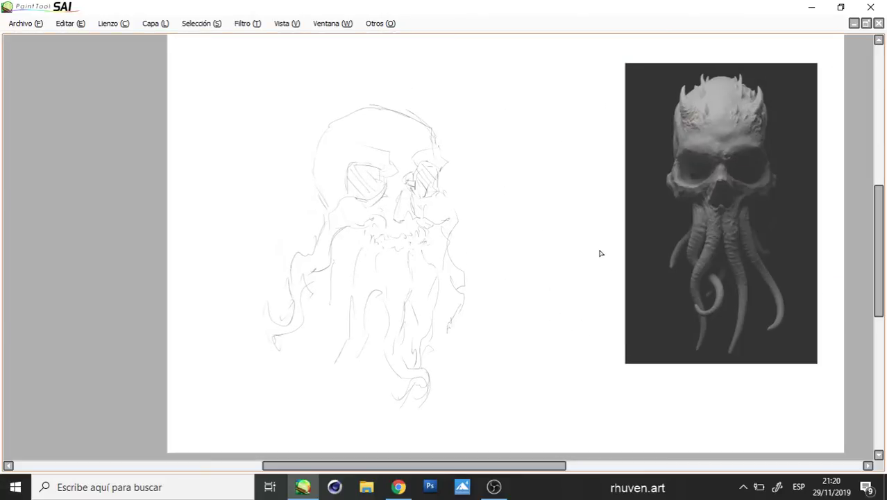
key(ctrl+space)
drag(635, 82, 161, 386)
key(Tab)
key(Tab)
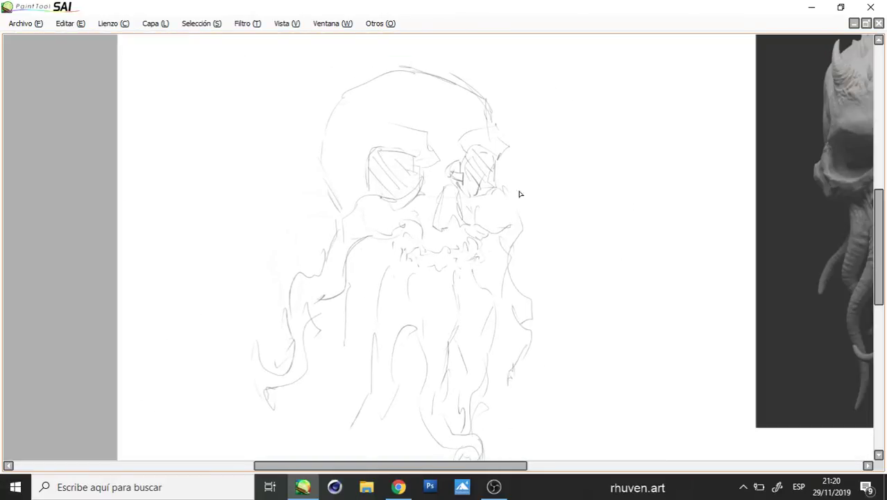
key(space)
drag(480, 215, 458, 229)
key(space)
mouse_move(394, 197)
mouse_down()
mouse_move(348, 184)
mouse_move(352, 168)
mouse_move(317, 151)
mouse_up()
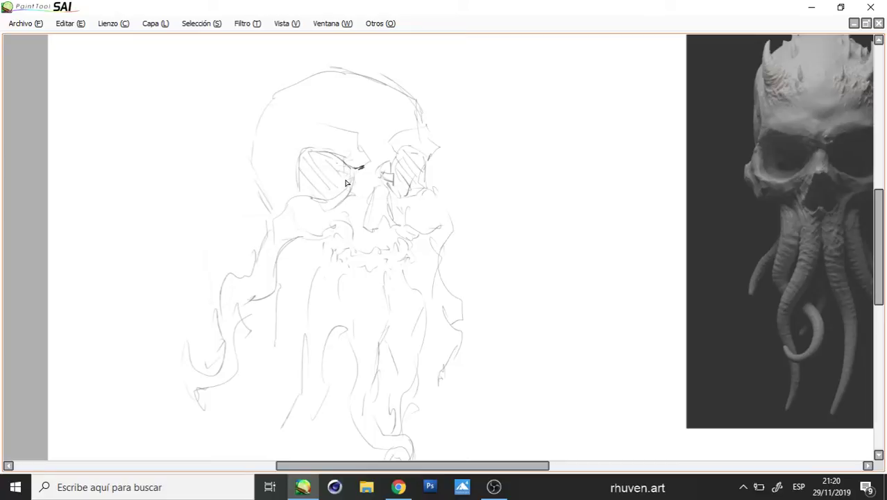
key(space)
mouse_move(347, 180)
mouse_down()
mouse_move(368, 174)
mouse_move(329, 147)
mouse_move(347, 151)
mouse_move(329, 150)
mouse_move(315, 172)
mouse_move(322, 183)
mouse_move(368, 174)
mouse_move(341, 203)
mouse_up()
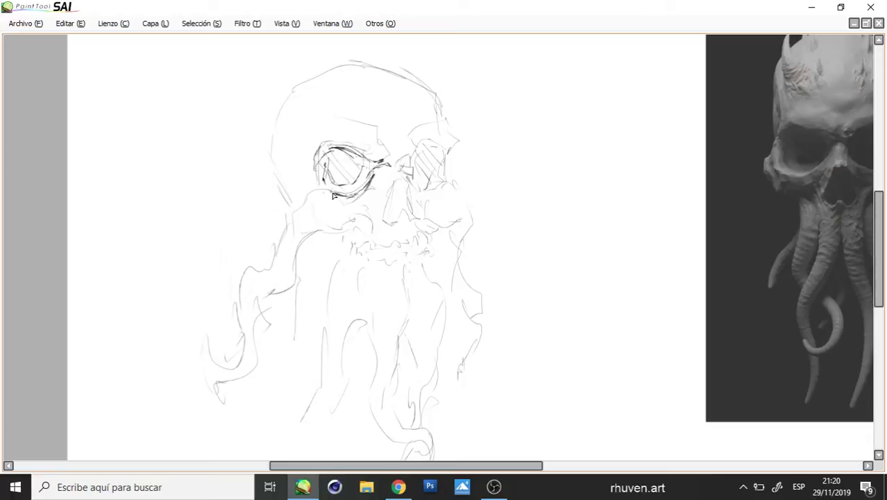
- Outline the large tentacle flowing from the near cheekbone to its upturned tip, and add suckers along its outer edge
mouse_move(337, 197)
mouse_down()
mouse_move(311, 199)
mouse_move(270, 255)
mouse_up()
mouse_move(353, 228)
mouse_down()
mouse_move(295, 267)
mouse_move(261, 272)
mouse_up()
mouse_move(297, 264)
mouse_down()
mouse_move(292, 285)
mouse_move(260, 294)
mouse_up()
mouse_move(269, 265)
mouse_down()
mouse_move(234, 299)
mouse_move(254, 329)
mouse_up()
mouse_move(246, 281)
mouse_down()
mouse_move(236, 319)
mouse_move(245, 347)
mouse_up()
drag(255, 301, 257, 366)
mouse_move(242, 337)
mouse_down()
mouse_move(233, 363)
mouse_move(214, 347)
mouse_move(211, 357)
mouse_move(222, 374)
mouse_move(253, 372)
mouse_up()
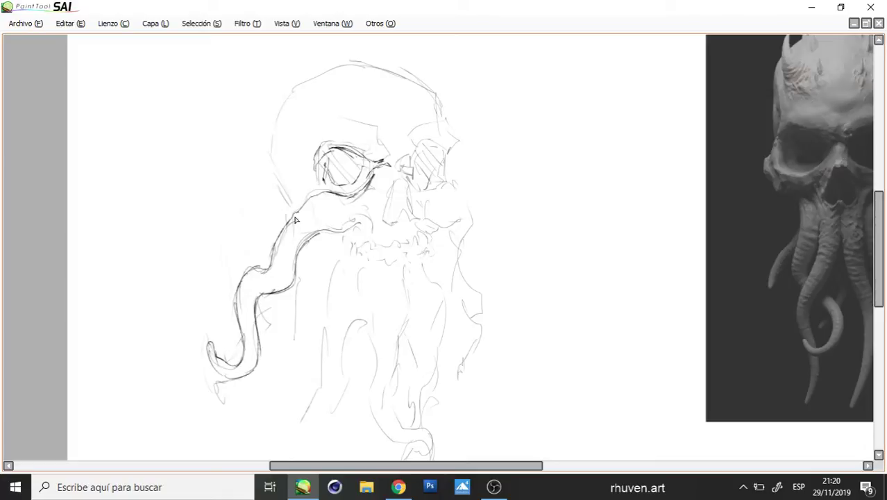
mouse_move(296, 217)
mouse_down()
mouse_move(275, 269)
mouse_move(243, 279)
mouse_up()
mouse_move(255, 324)
mouse_down()
mouse_move(254, 341)
mouse_move(231, 373)
mouse_move(220, 372)
mouse_move(247, 376)
mouse_move(260, 346)
mouse_move(263, 360)
mouse_up()
mouse_move(273, 271)
mouse_down()
mouse_move(293, 219)
mouse_move(337, 235)
mouse_move(368, 231)
mouse_move(364, 224)
mouse_move(368, 240)
mouse_up()
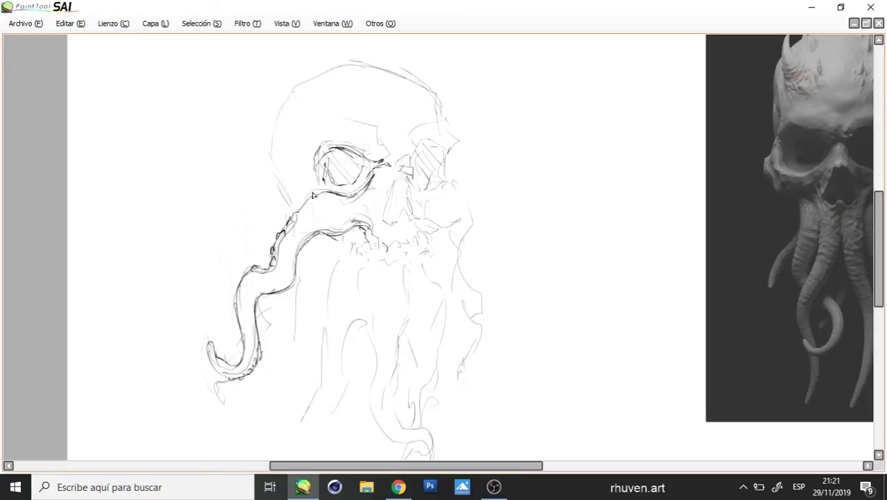
- Define the near temple and brow ridge, and outline and hatch the nose cavity
mouse_move(317, 187)
mouse_down()
mouse_move(297, 220)
mouse_move(287, 145)
mouse_up()
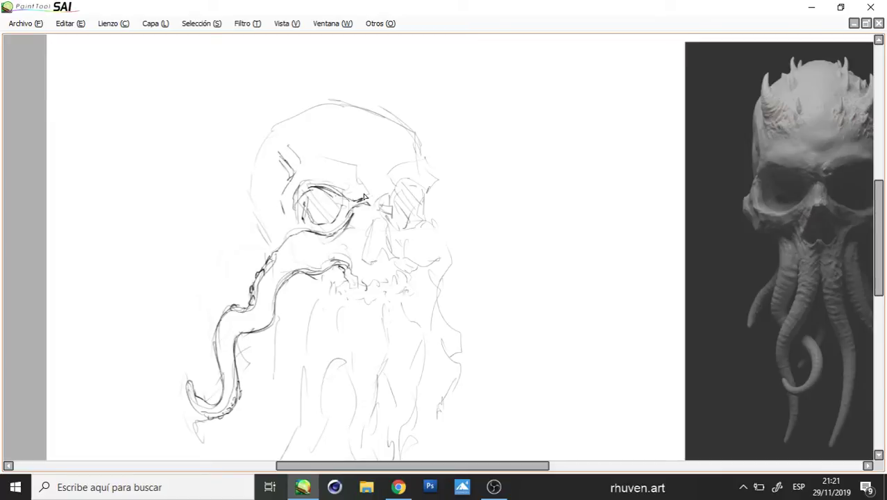
mouse_move(367, 197)
mouse_down()
mouse_move(337, 164)
mouse_move(324, 141)
mouse_up()
drag(376, 192, 385, 212)
mouse_move(372, 222)
mouse_down()
mouse_move(361, 262)
mouse_move(370, 267)
mouse_move(387, 253)
mouse_move(388, 261)
mouse_move(367, 259)
mouse_up()
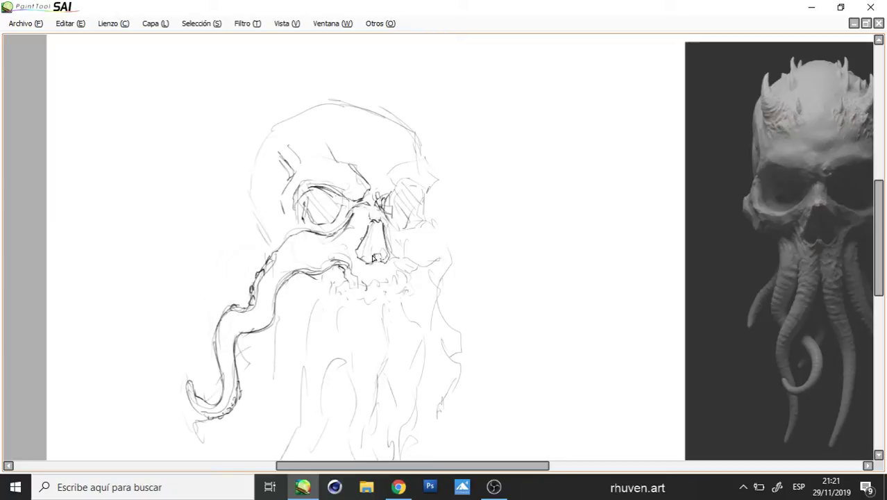
drag(374, 223, 371, 258)
drag(377, 223, 380, 255)
drag(338, 239, 312, 229)
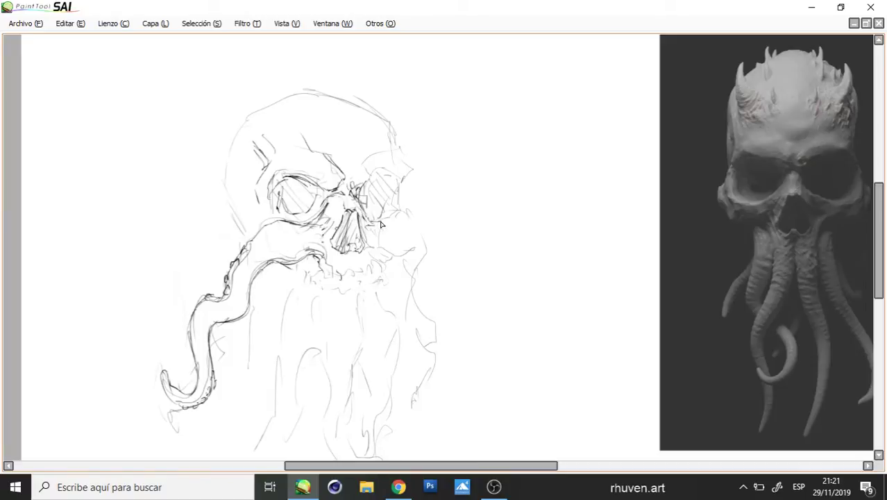
- Outline the far cheekbone, and draw the upper teeth and the near corner of the jaw beneath the nose
mouse_move(381, 224)
mouse_down()
mouse_move(392, 259)
mouse_move(405, 259)
mouse_up()
mouse_move(396, 220)
mouse_down()
mouse_move(421, 253)
mouse_move(423, 244)
mouse_move(418, 276)
mouse_move(421, 247)
mouse_up()
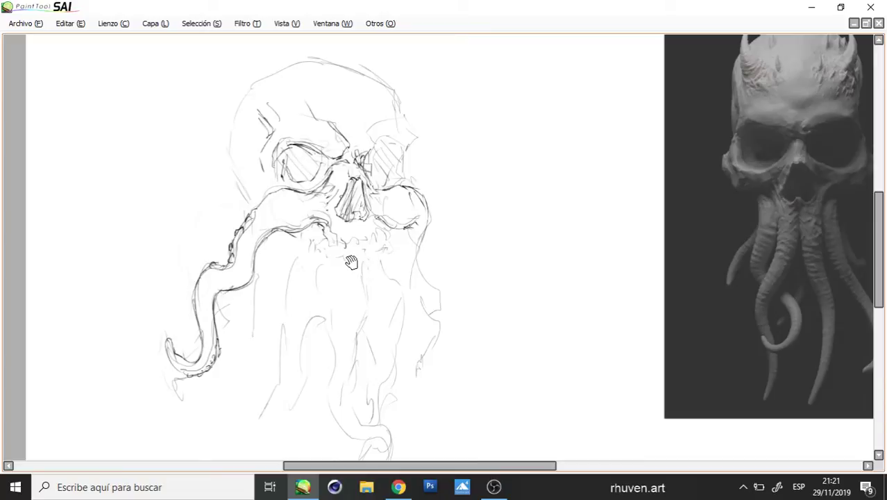
drag(351, 261, 349, 269)
drag(352, 238, 352, 251)
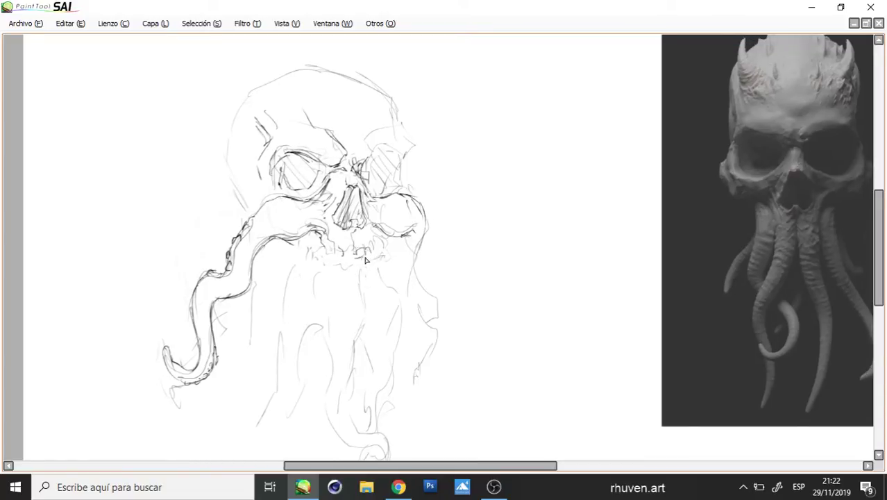
mouse_move(374, 247)
mouse_down()
mouse_move(383, 260)
mouse_move(375, 268)
mouse_move(382, 258)
mouse_move(350, 267)
mouse_move(349, 257)
mouse_move(338, 266)
mouse_move(327, 259)
mouse_move(333, 270)
mouse_up()
mouse_move(314, 233)
mouse_down()
mouse_move(313, 255)
mouse_move(322, 261)
mouse_move(311, 308)
mouse_up()
drag(324, 272, 322, 311)
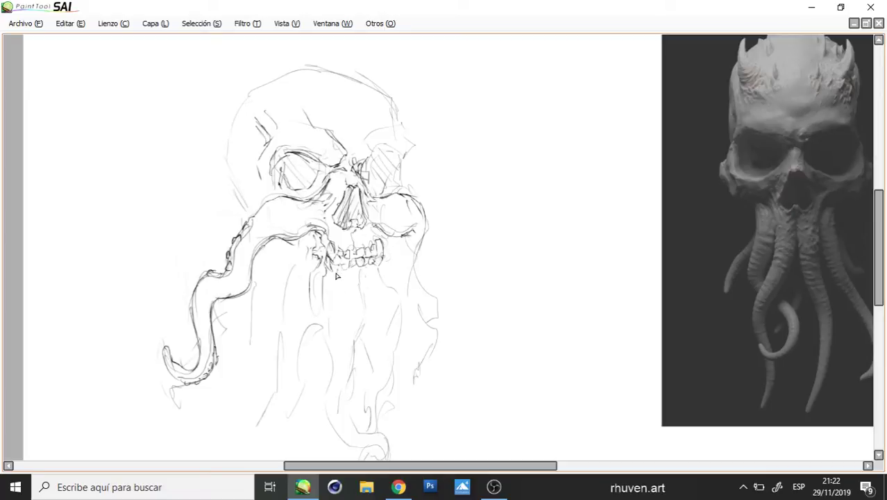
mouse_move(335, 271)
mouse_down()
mouse_move(338, 288)
mouse_move(363, 304)
mouse_move(360, 329)
mouse_move(311, 312)
mouse_up()
drag(309, 291, 324, 337)
drag(317, 323, 326, 341)
mouse_move(361, 303)
mouse_down()
mouse_move(371, 256)
mouse_move(327, 271)
mouse_move(333, 278)
mouse_up()
key(ctrl+z)
key(ctrl+z)
key(ctrl+z)
drag(333, 276, 333, 294)
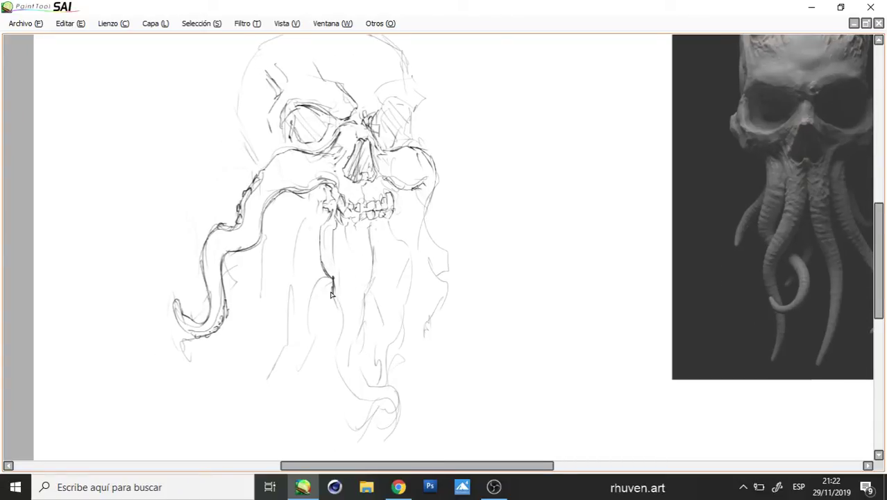
key(ctrl+z)
key(ctrl+z)
key(ctrl+z)
- Outline the thick central tentacle from the teeth down to its curled tip, plus the tentacle that crosses behind it
drag(321, 232, 338, 340)
drag(338, 303, 329, 359)
mouse_move(366, 328)
mouse_down()
mouse_move(346, 396)
mouse_move(369, 404)
mouse_up()
mouse_move(361, 361)
mouse_down()
mouse_move(385, 401)
mouse_move(386, 423)
mouse_up()
drag(386, 385, 394, 422)
drag(386, 240, 369, 267)
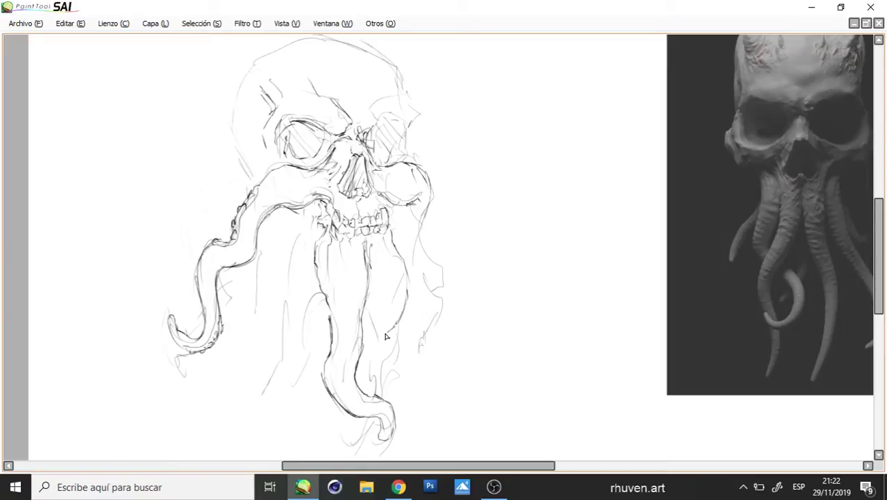
mouse_move(408, 305)
mouse_down()
mouse_move(369, 371)
mouse_move(377, 390)
mouse_up()
mouse_move(413, 426)
mouse_down()
mouse_move(420, 336)
mouse_move(346, 361)
mouse_move(362, 337)
mouse_up()
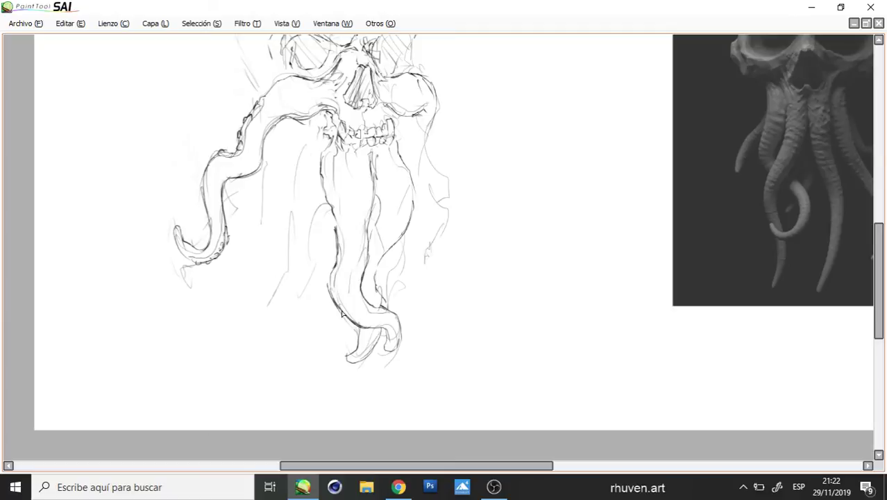
- Refine the far eye socket and brow, the near temple edge, and the back curve of the cranium
drag(395, 210, 404, 344)
mouse_move(408, 145)
mouse_down()
mouse_move(410, 171)
mouse_move(390, 185)
mouse_move(409, 144)
mouse_move(369, 144)
mouse_move(380, 122)
mouse_move(405, 119)
mouse_move(423, 147)
mouse_up()
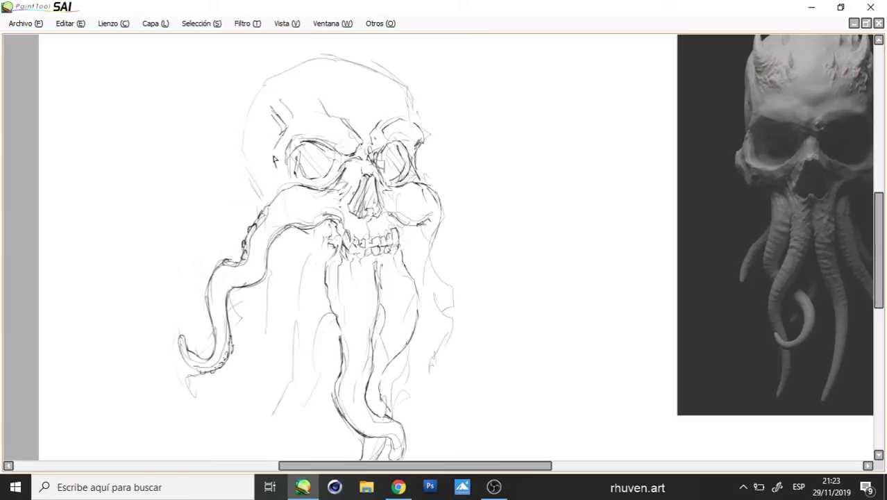
drag(265, 184, 274, 196)
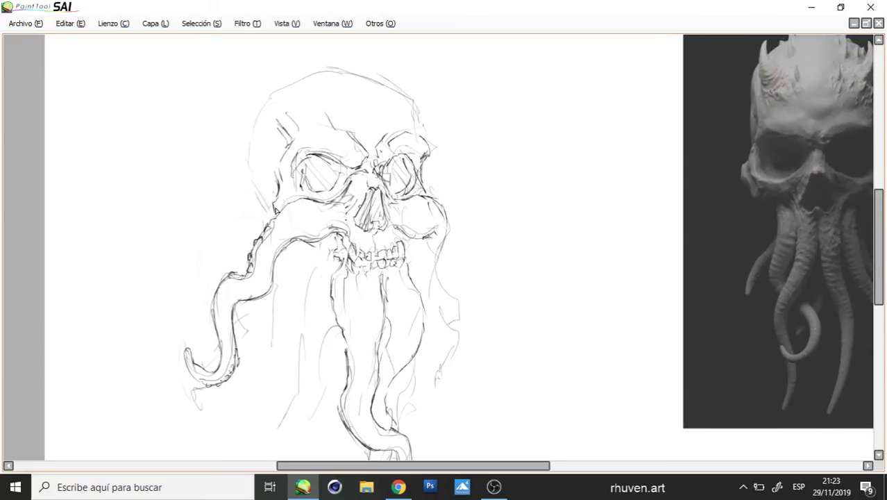
mouse_move(256, 95)
mouse_down()
mouse_move(233, 159)
mouse_move(247, 202)
mouse_up()
scroll(349, 263, down, 2)
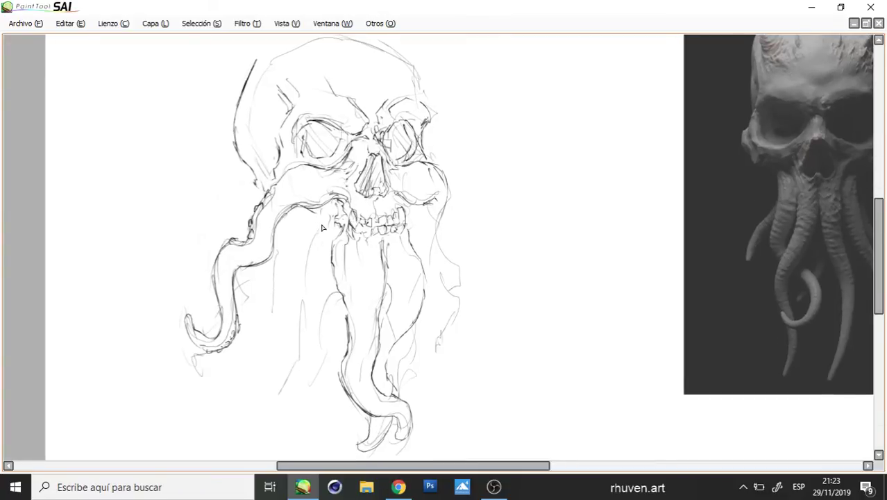
- Outline the wavy tentacle hanging beside the central one on the near side, ending in a narrow hooked tip
mouse_move(320, 227)
mouse_down()
mouse_move(302, 295)
mouse_move(342, 307)
mouse_move(332, 297)
mouse_move(313, 349)
mouse_up()
mouse_move(306, 280)
mouse_down()
mouse_move(296, 362)
mouse_move(310, 412)
mouse_up()
mouse_move(327, 341)
mouse_down()
mouse_move(325, 280)
mouse_move(332, 347)
mouse_up()
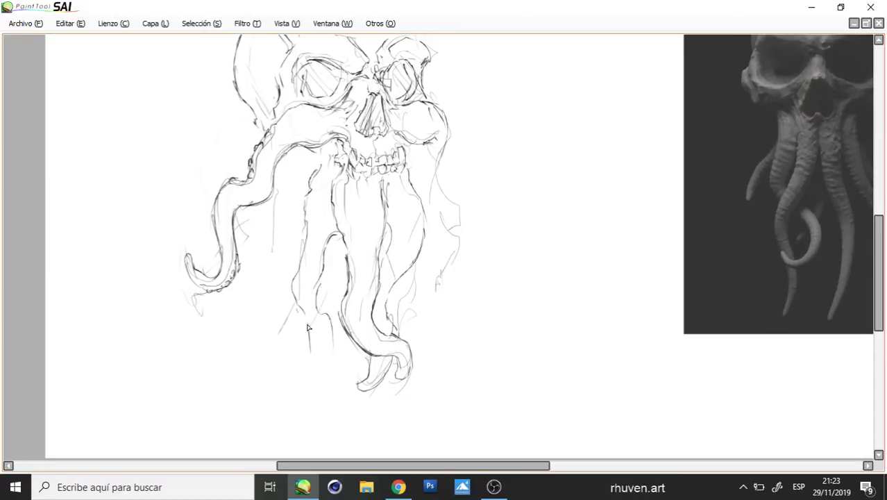
mouse_move(299, 310)
mouse_down()
mouse_move(322, 330)
mouse_move(319, 372)
mouse_move(328, 352)
mouse_move(312, 393)
mouse_up()
drag(313, 389, 315, 374)
- Outline two tentacles on the far side of the face, one below the teeth and one curling outward from the cheek
drag(449, 254, 445, 302)
mouse_move(403, 213)
mouse_down()
mouse_move(427, 307)
mouse_move(419, 379)
mouse_up()
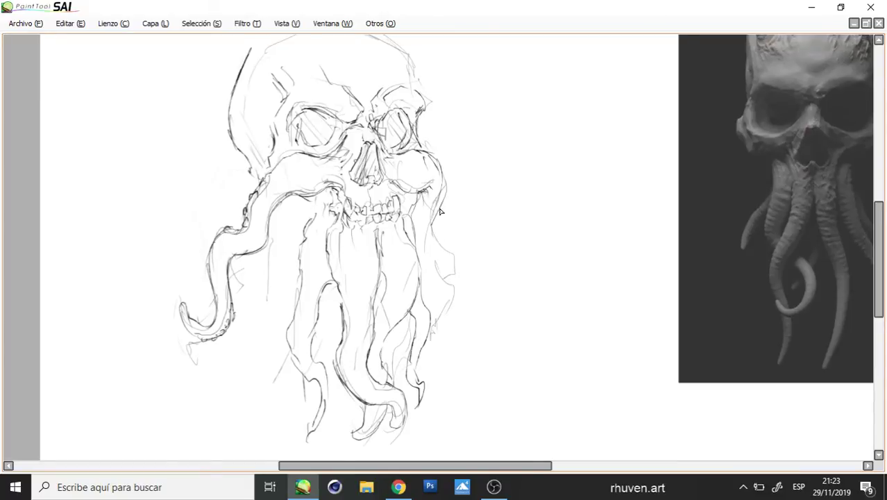
drag(435, 207, 451, 276)
drag(418, 253, 433, 276)
mouse_move(451, 267)
mouse_down()
mouse_move(438, 297)
mouse_move(430, 272)
mouse_move(424, 311)
mouse_move(442, 288)
mouse_move(432, 332)
mouse_move(469, 310)
mouse_up()
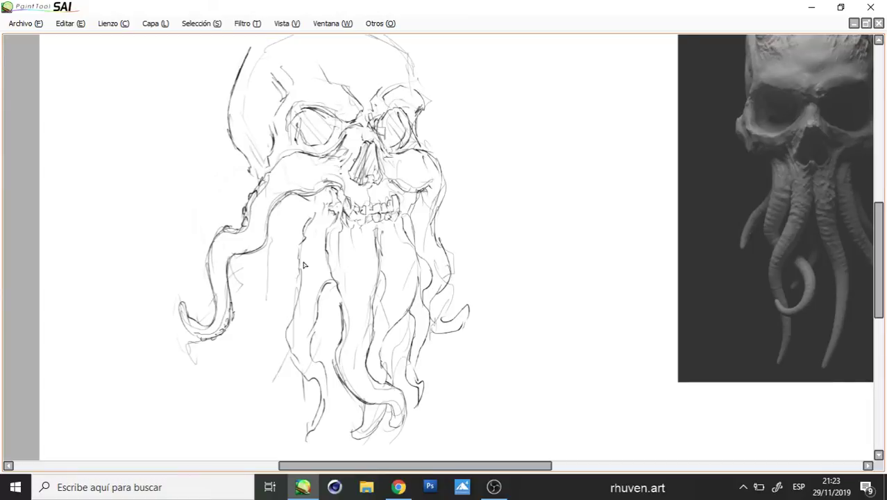
- Add thin background tentacles behind the near outer tentacle and another curling outward low on the far side
drag(293, 260, 299, 230)
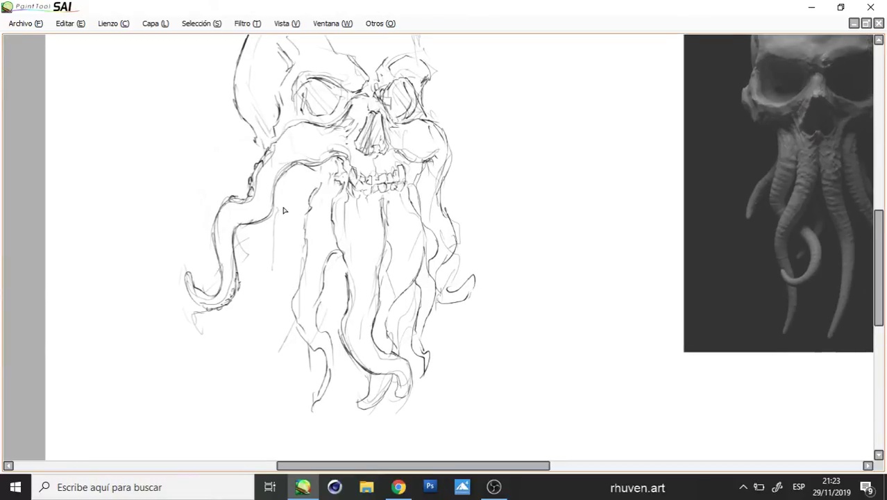
drag(285, 179, 280, 263)
mouse_move(291, 221)
mouse_down()
mouse_move(275, 258)
mouse_move(260, 258)
mouse_move(250, 242)
mouse_move(246, 258)
mouse_move(260, 278)
mouse_move(279, 279)
mouse_move(306, 247)
mouse_move(252, 267)
mouse_move(251, 251)
mouse_move(305, 267)
mouse_up()
mouse_move(306, 220)
mouse_down()
mouse_move(287, 281)
mouse_move(244, 331)
mouse_move(252, 355)
mouse_move(285, 300)
mouse_up()
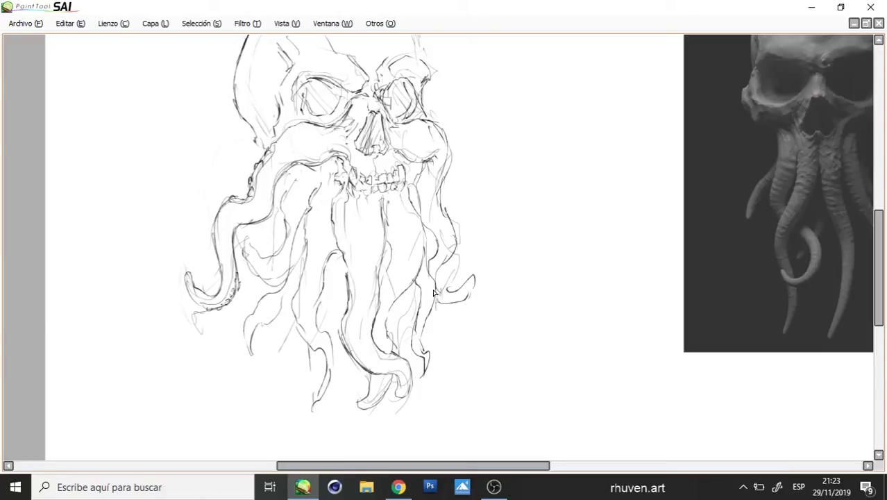
drag(433, 291, 479, 349)
drag(490, 224, 492, 260)
key(ctrl+z)
ctrl+alt+click(465, 250)
ctrl+alt+click(465, 250)
drag(501, 245, 503, 267)
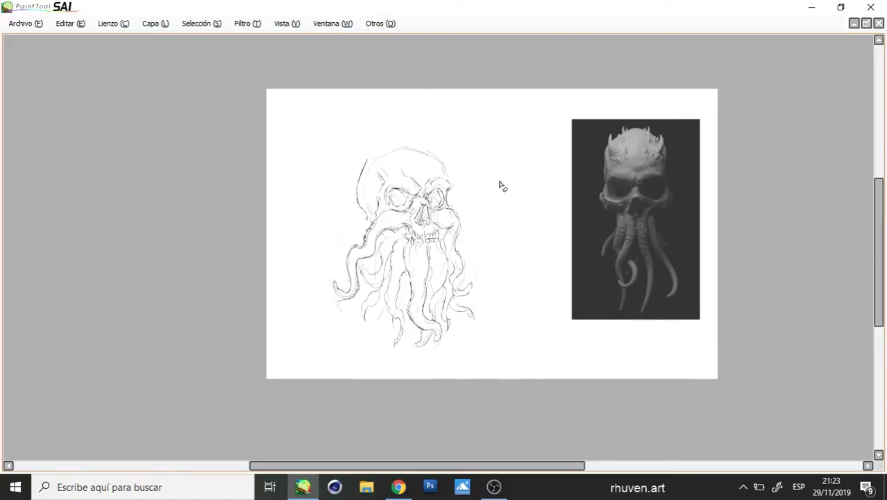
drag(540, 129, 289, 364)
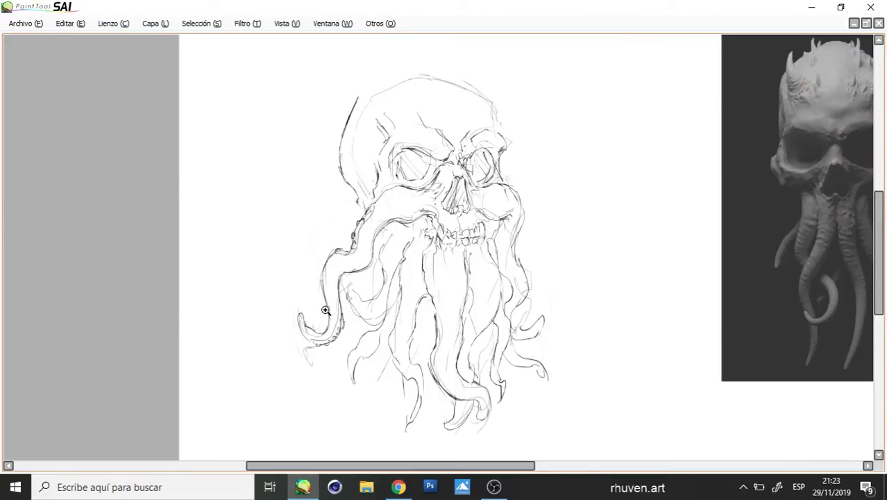
key(ctrl+t)
mouse_move(567, 90)
mouse_down()
mouse_move(557, 92)
mouse_move(593, 90)
mouse_up()
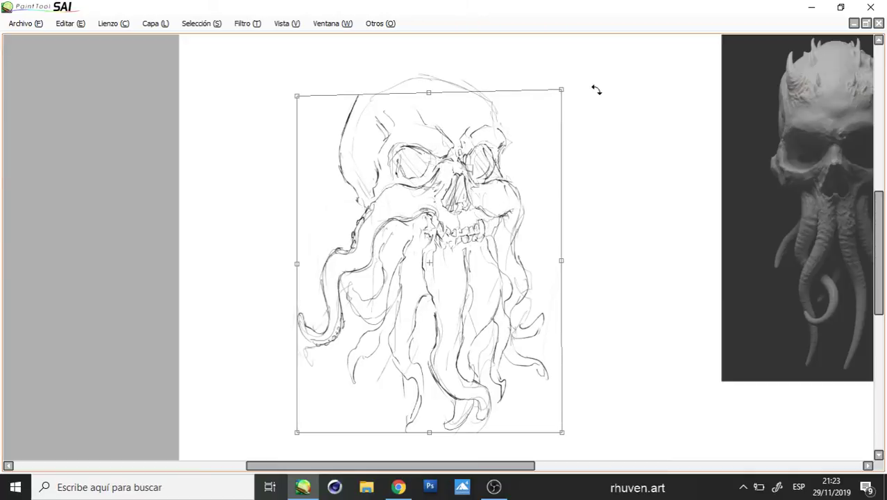
key(Return)
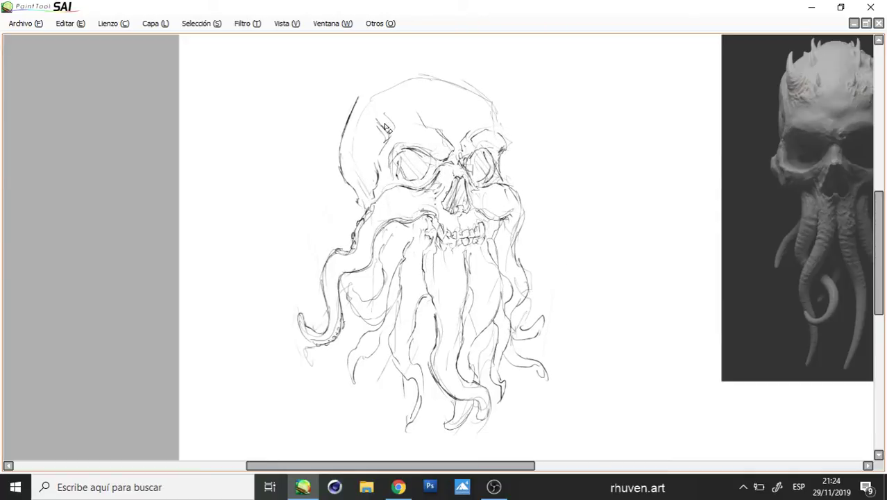
- Enlarge the eraser and remove the dark line at the back of the cranium
key(bracketright)
key(bracketright)
key(bracketright)
key(bracketright)
key(bracketright)
key(bracketright)
key(bracketright)
key(bracketright)
key(bracketright)
key(bracketright)
key(bracketright)
key(bracketright)
mouse_move(341, 110)
mouse_down()
mouse_move(364, 73)
mouse_move(347, 72)
mouse_move(330, 151)
mouse_move(396, 121)
mouse_move(350, 184)
mouse_move(337, 168)
mouse_move(338, 186)
mouse_move(367, 143)
mouse_move(434, 109)
mouse_move(406, 152)
mouse_move(360, 142)
mouse_move(351, 180)
mouse_move(382, 107)
mouse_up()
- Sketch a Santa hat's furry band around the skull, with a smooth inner edge over the forehead and a jagged outer edge
key(n)
mouse_move(366, 138)
mouse_down()
mouse_move(384, 108)
mouse_move(426, 89)
mouse_move(469, 95)
mouse_move(488, 115)
mouse_move(458, 93)
mouse_move(502, 140)
mouse_up()
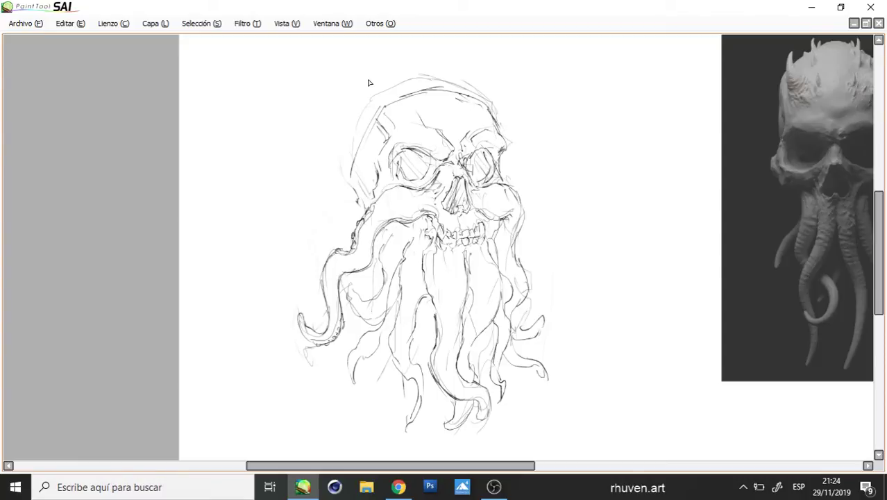
mouse_move(360, 69)
mouse_down()
mouse_move(339, 89)
mouse_move(313, 156)
mouse_move(319, 197)
mouse_move(344, 239)
mouse_up()
mouse_move(355, 67)
mouse_down()
mouse_move(494, 78)
mouse_move(521, 124)
mouse_move(517, 197)
mouse_up()
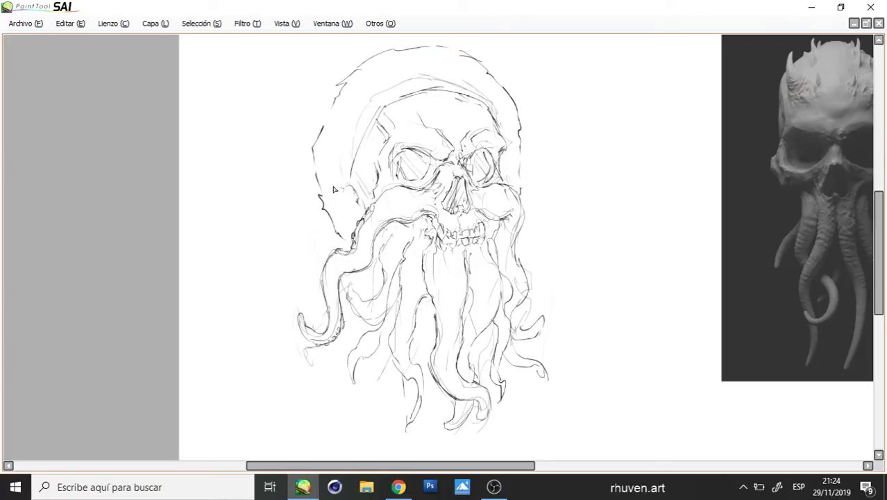
mouse_move(323, 185)
mouse_down()
mouse_move(351, 196)
mouse_move(348, 218)
mouse_up()
drag(336, 222, 346, 226)
drag(341, 175, 337, 159)
drag(337, 159, 348, 161)
- Sketch the hat's cone folding back from the band with creases and a hanging pompom, and mirror the canvas view
drag(419, 203, 444, 258)
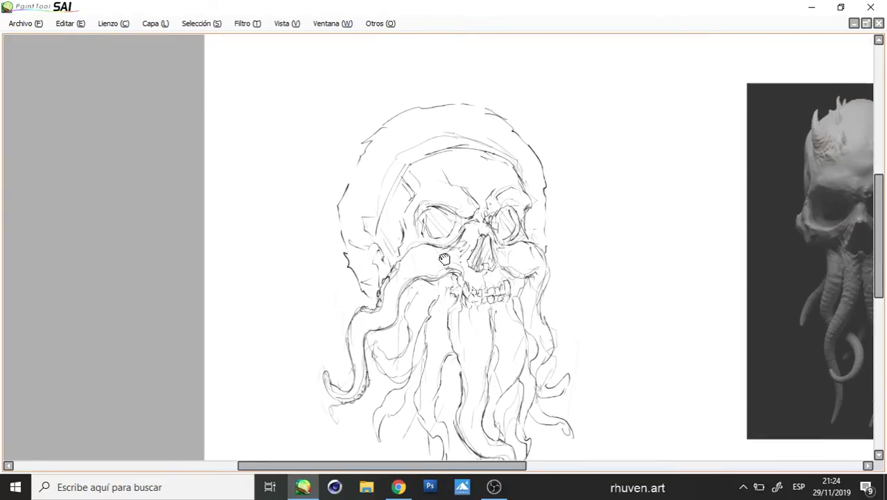
mouse_move(305, 120)
mouse_down()
mouse_move(420, 107)
mouse_move(333, 139)
mouse_up()
mouse_move(367, 101)
mouse_down()
mouse_move(308, 138)
mouse_move(296, 180)
mouse_move(281, 194)
mouse_move(273, 236)
mouse_up()
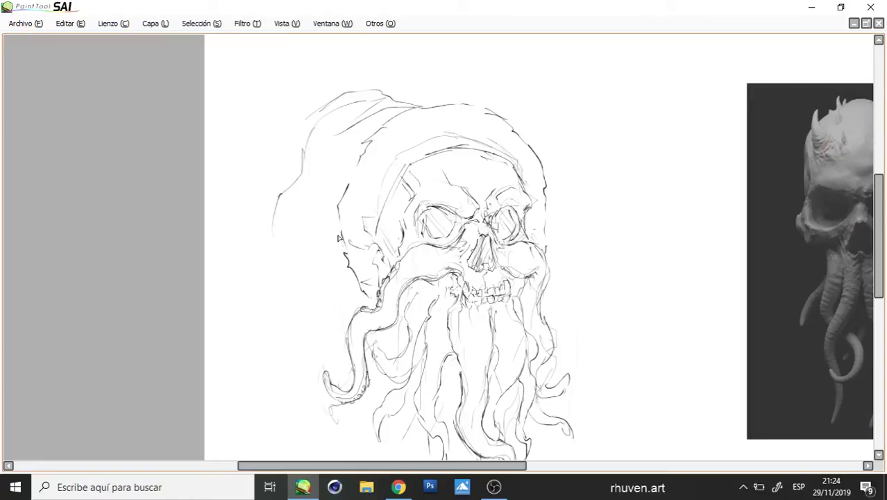
mouse_move(338, 238)
mouse_down()
mouse_move(318, 192)
mouse_move(315, 139)
mouse_up()
drag(333, 203, 333, 156)
mouse_move(321, 189)
mouse_down()
mouse_move(290, 205)
mouse_move(285, 225)
mouse_move(303, 250)
mouse_move(276, 229)
mouse_move(261, 261)
mouse_move(276, 279)
mouse_move(293, 273)
mouse_move(303, 245)
mouse_up()
drag(411, 253, 487, 287)
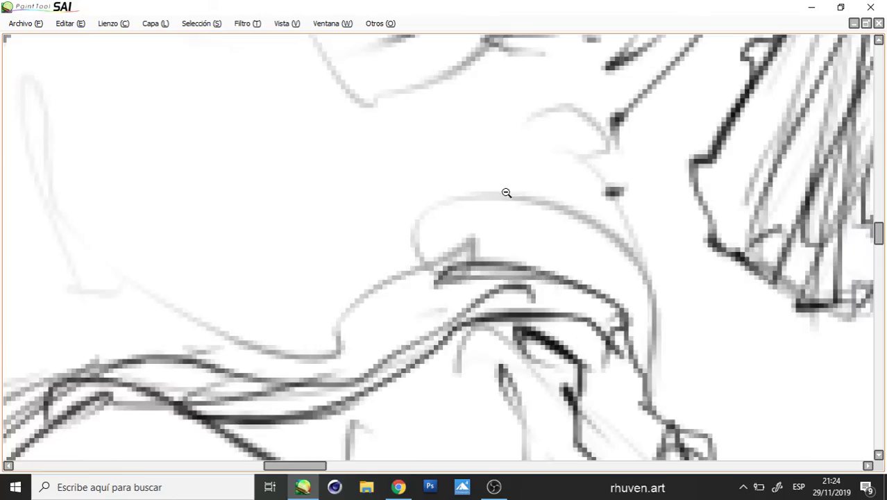
scroll(507, 192, down, 2)
scroll(535, 278, down, 1)
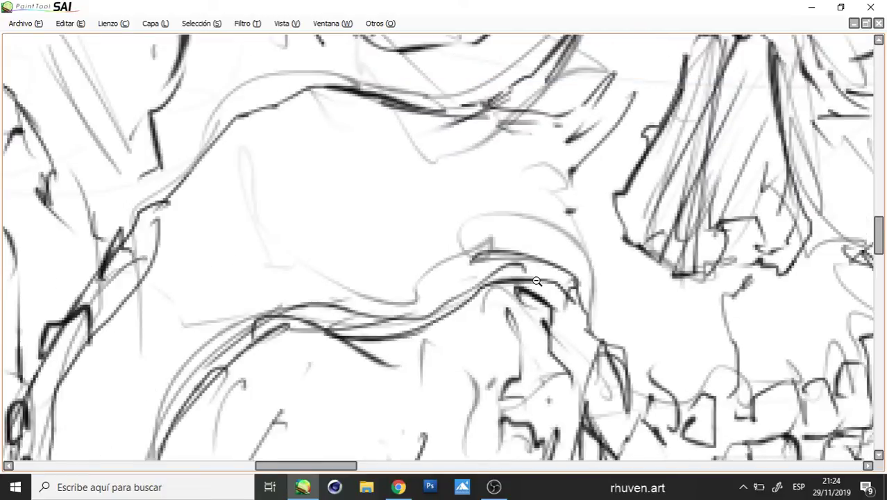
scroll(536, 281, down, 3)
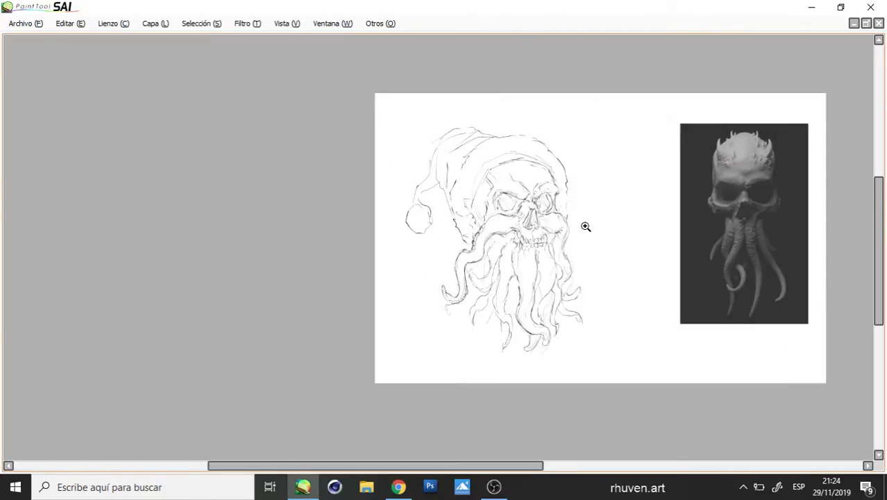
key(h)
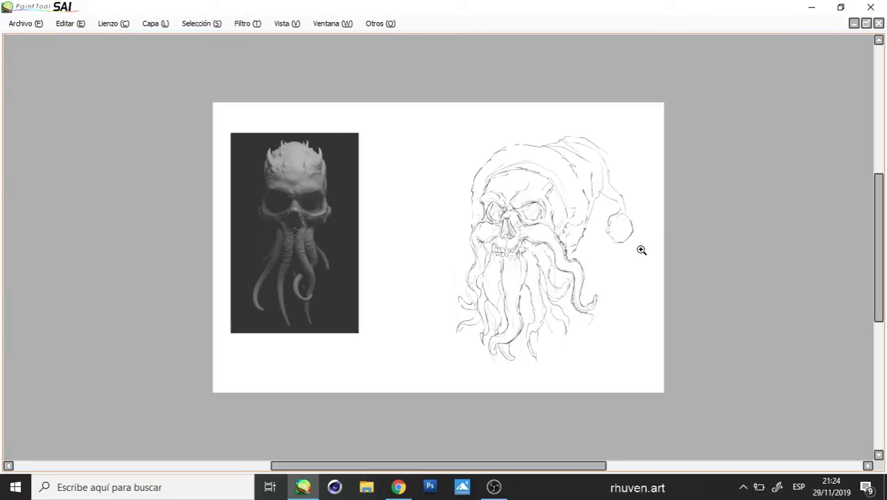
- Switch to Sketchfab in the browser and search its models for "skull"
key(Tab)
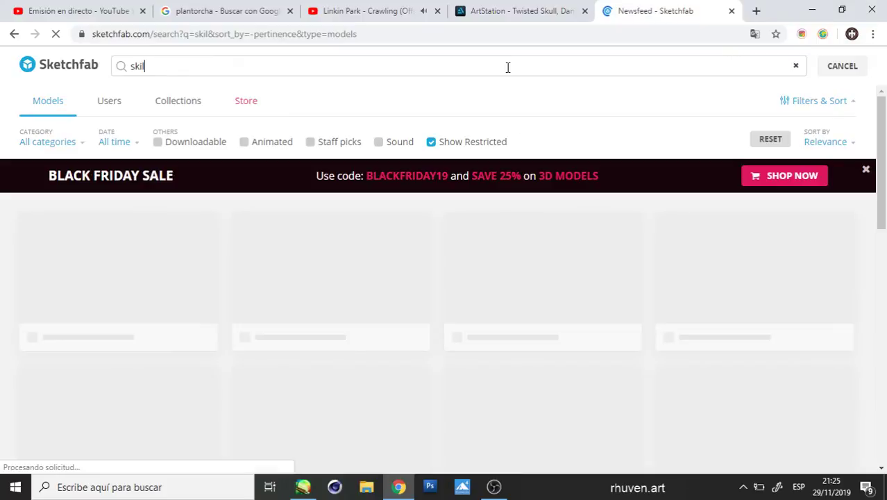
key(BackSpace)
text(k)
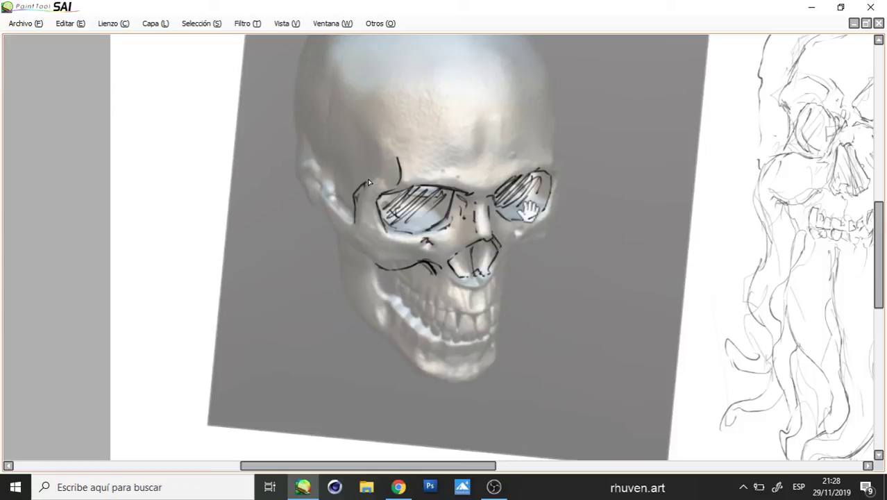
- Sketch the skull's cheekbone, a curling tentacle beard and a Santa hat's pompom based on the skull reference
drag(367, 178, 324, 281)
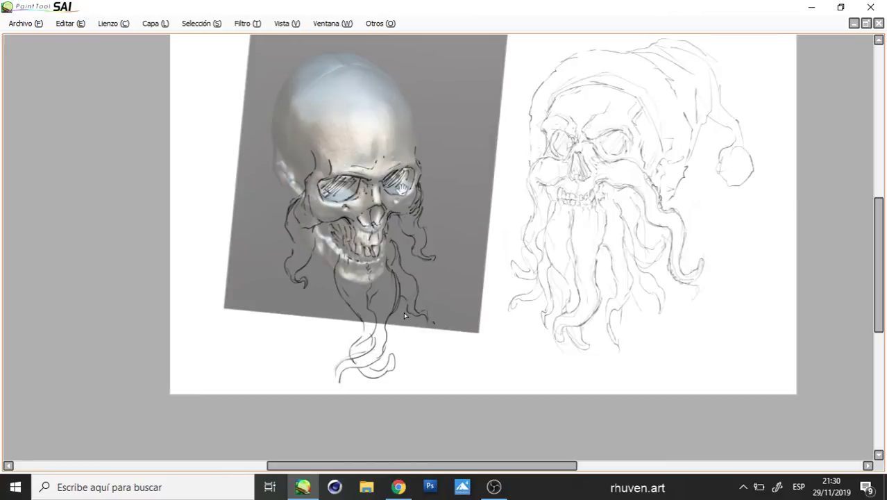
drag(387, 230, 423, 275)
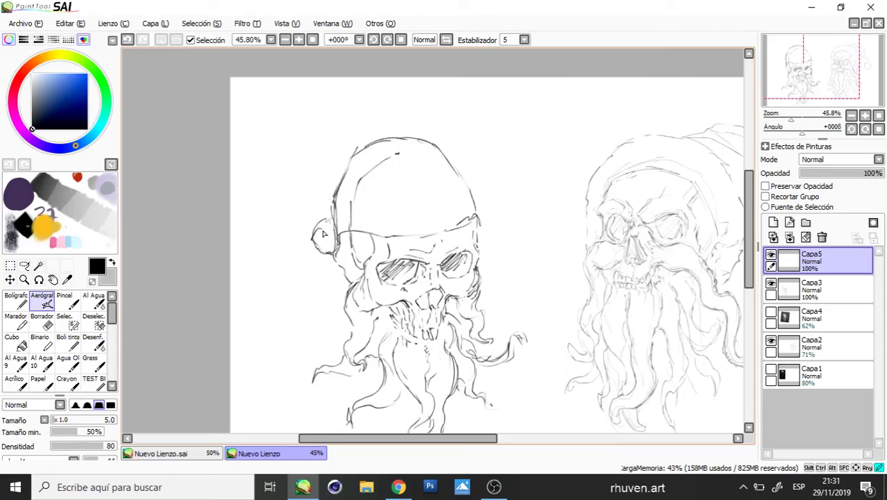
drag(323, 234, 395, 191)
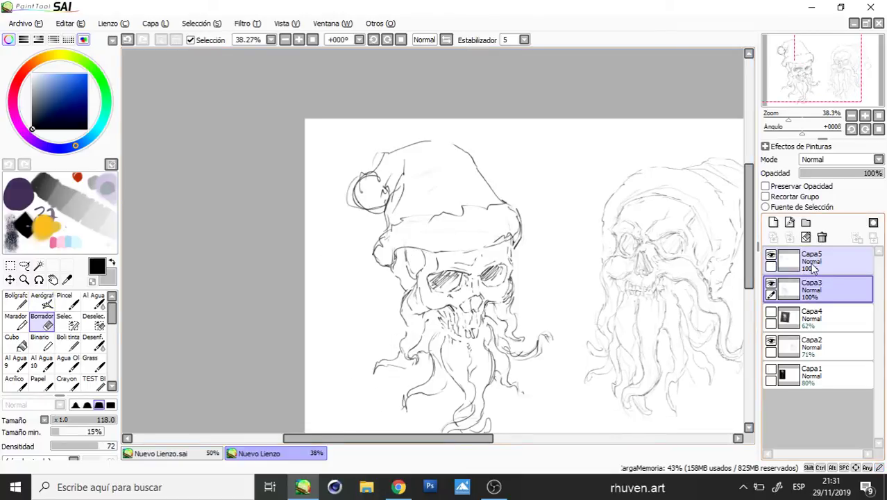
- Remove layer Capa5 and fade the Santa skull sketch on Capa3 to 46% opacity beneath a new layer
click(813, 268)
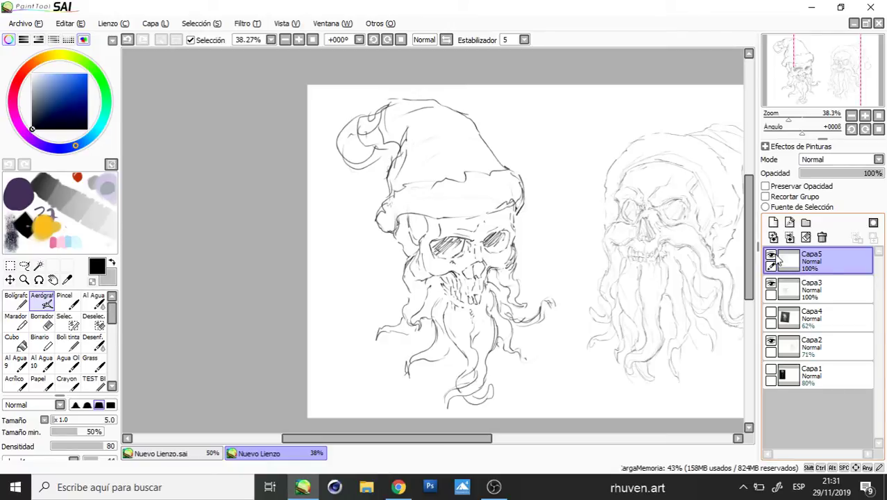
click(822, 238)
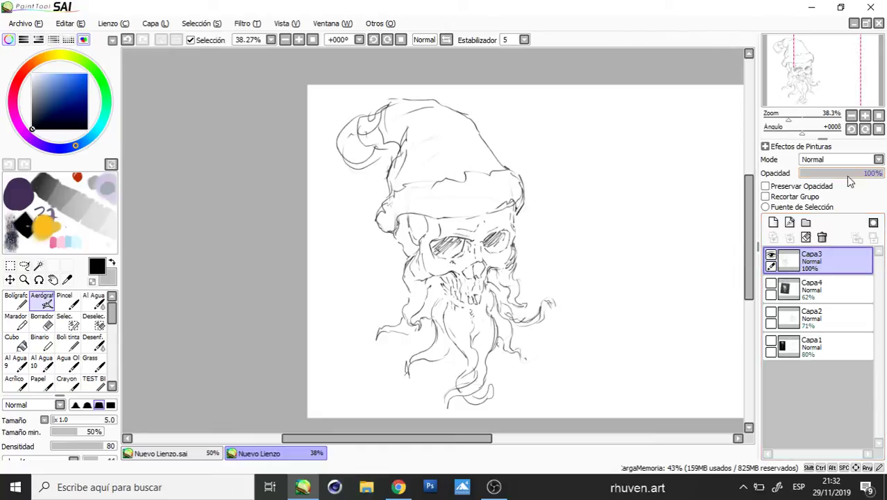
drag(847, 176, 839, 175)
key(ctrl+z)
key(ctrl+z)
- Switch to YouTube in the browser, play the queued Linkin Park - Breaking the Habit remix, and return to PaintTool SAI
key(alt+Tab)
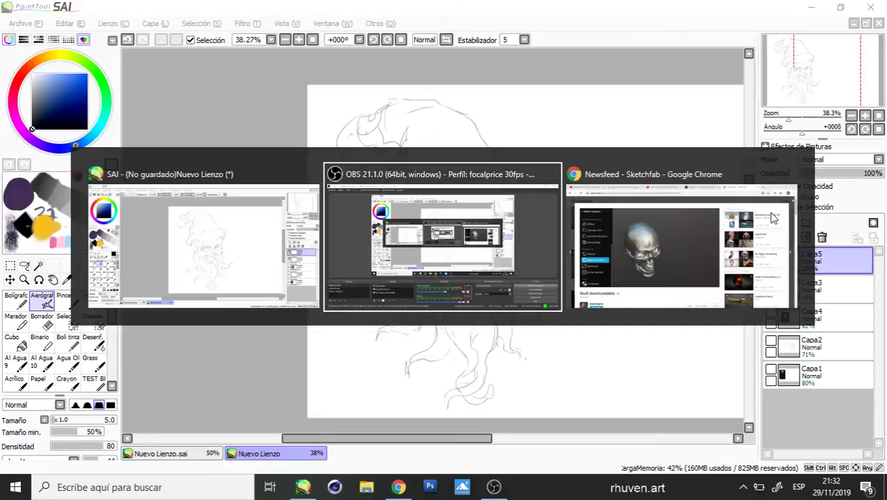
key(alt+Tab)
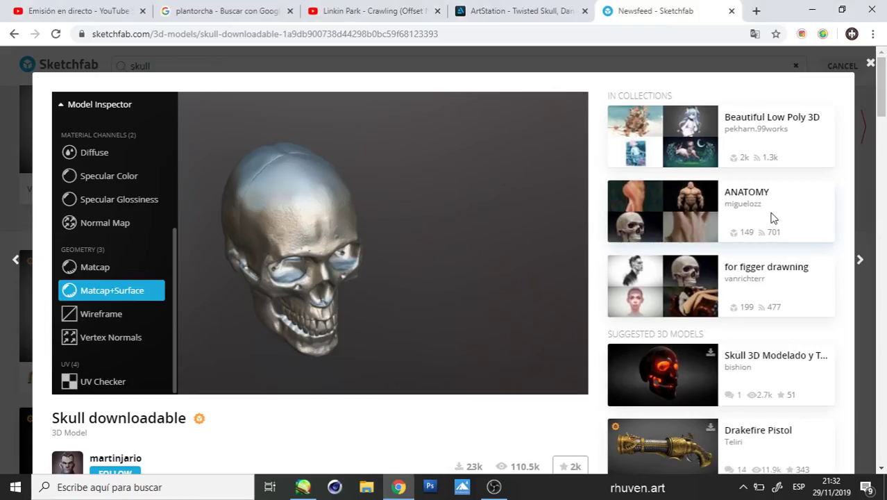
click(338, 7)
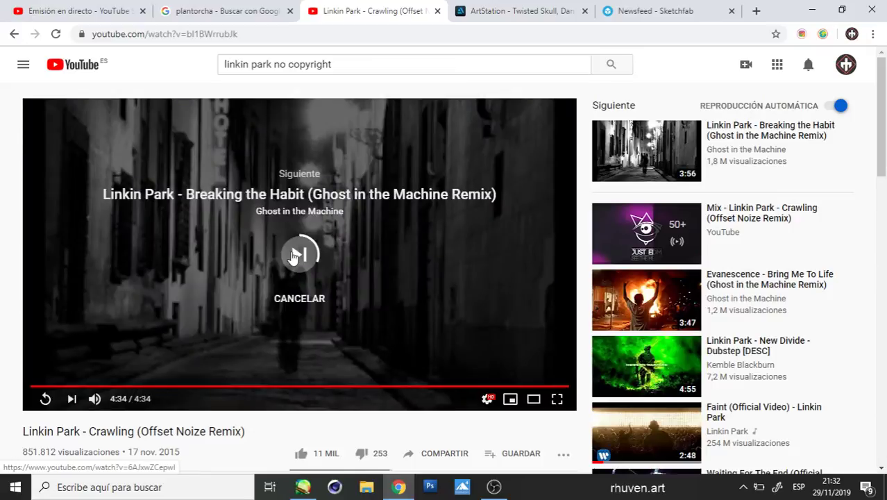
click(292, 255)
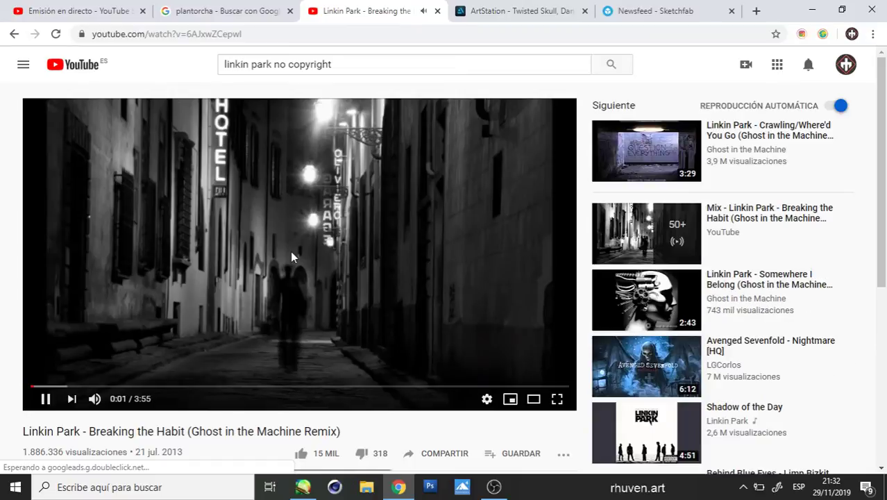
key(alt+Tab)
- Check the Capa4 skull reference against the faded sketch around the jaw and tentacles
key(z)
drag(401, 258, 538, 346)
click(771, 312)
click(771, 312)
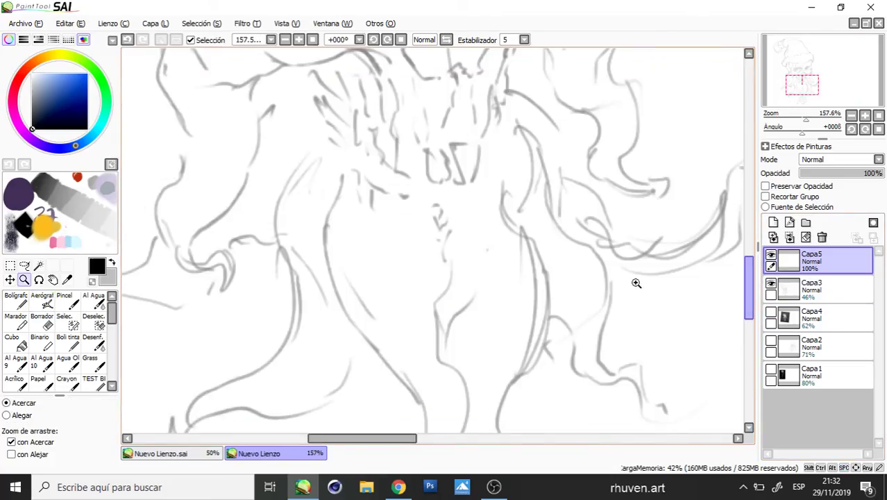
- Set the airbrush size to 2 and try an inner line on the lower curl of the central tentacle
key(b)
drag(442, 212, 474, 83)
key(z)
alt+click(510, 209)
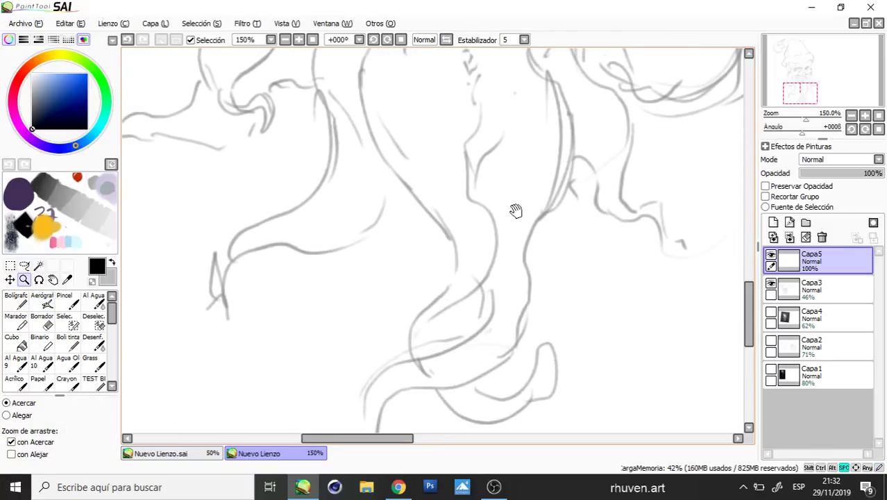
drag(516, 211, 521, 246)
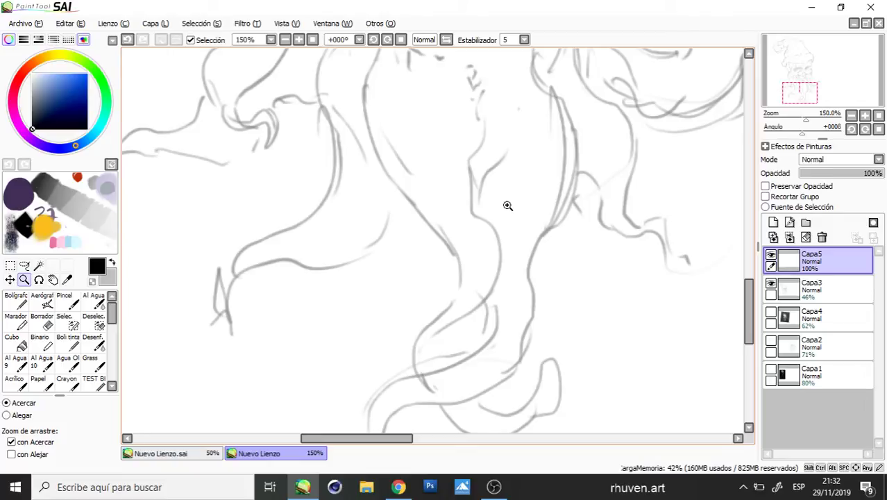
drag(530, 266, 524, 224)
key(b)
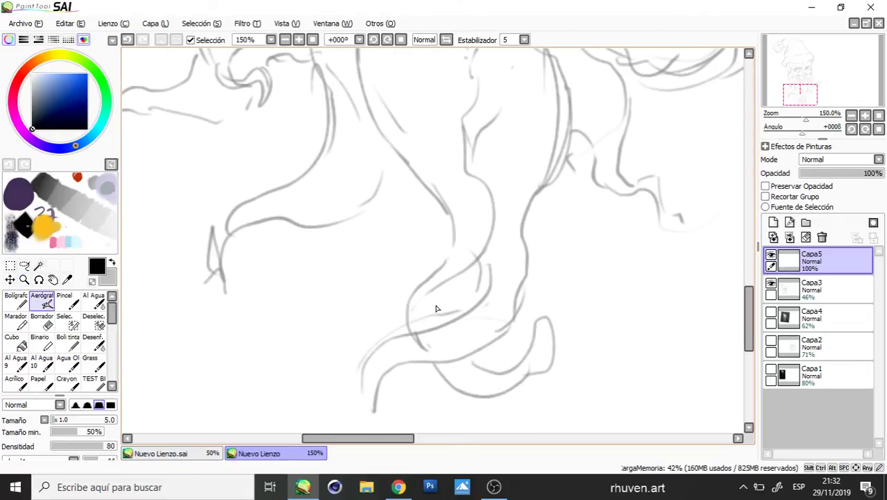
drag(419, 320, 429, 297)
key(bracketleft)
key(ctrl+z)
mouse_move(420, 318)
mouse_down()
mouse_move(427, 293)
mouse_move(450, 281)
mouse_move(437, 306)
mouse_up()
key(ctrl+z)
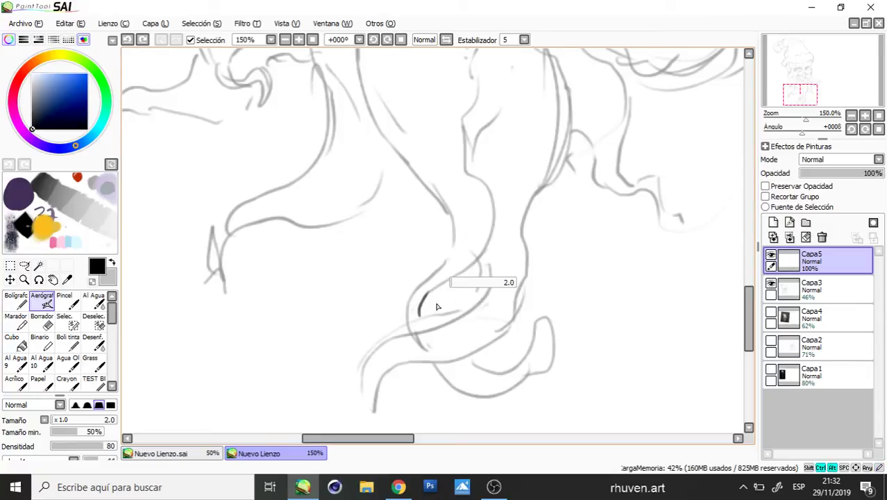
key(ctrl+z)
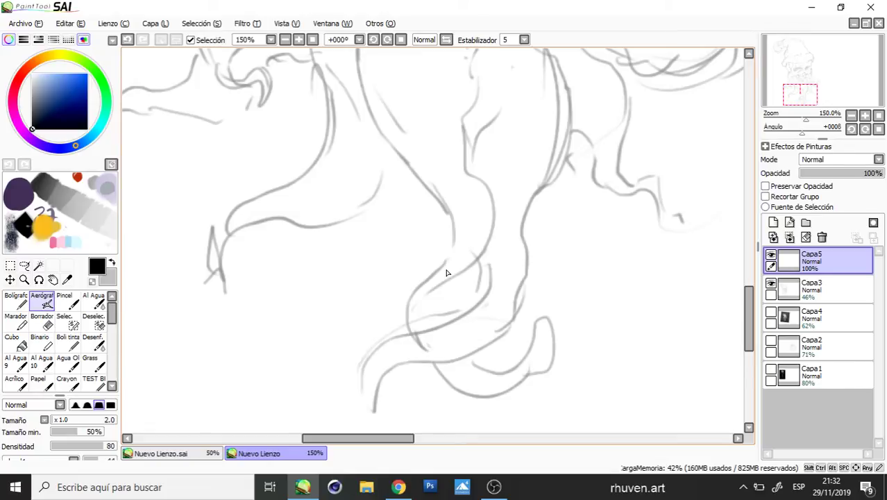
- Ink the left edge of the central tentacle from the jaw down to its narrowing, thickening the lower stretch
scroll(451, 251, up, 3)
mouse_move(363, 154)
mouse_down()
mouse_move(349, 238)
mouse_move(361, 288)
mouse_up()
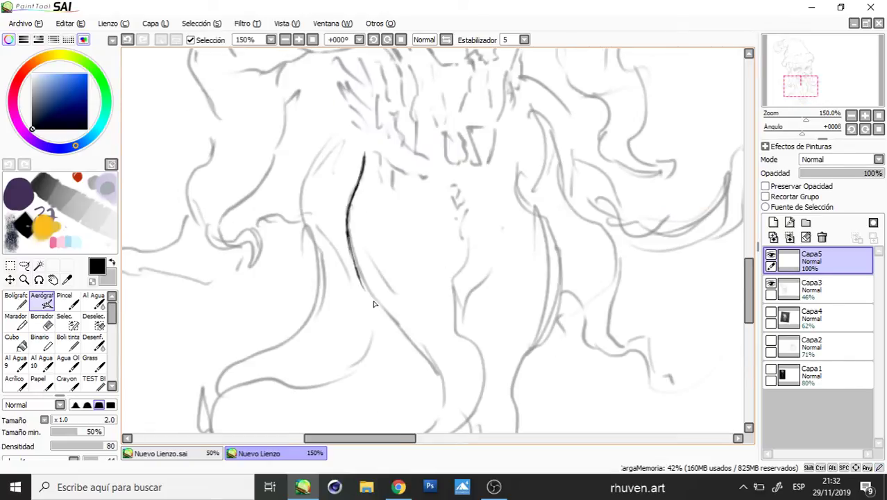
drag(348, 227, 367, 295)
drag(355, 262, 396, 317)
key(ctrl+z)
drag(359, 274, 449, 387)
drag(416, 336, 365, 266)
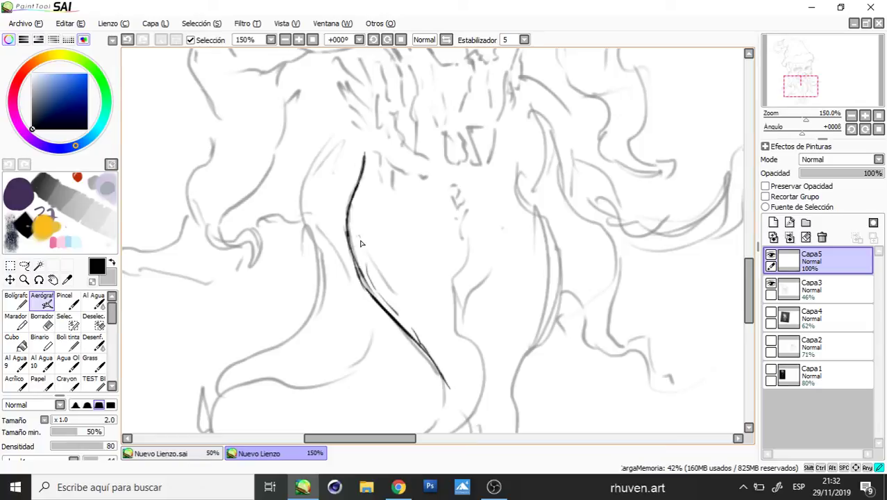
- Add curved folds across the central tentacle's wide upper part, its upper right edge and short creases at the root
mouse_move(357, 236)
mouse_down()
mouse_move(379, 259)
mouse_move(403, 261)
mouse_up()
mouse_move(416, 301)
mouse_down()
mouse_move(451, 282)
mouse_move(421, 310)
mouse_up()
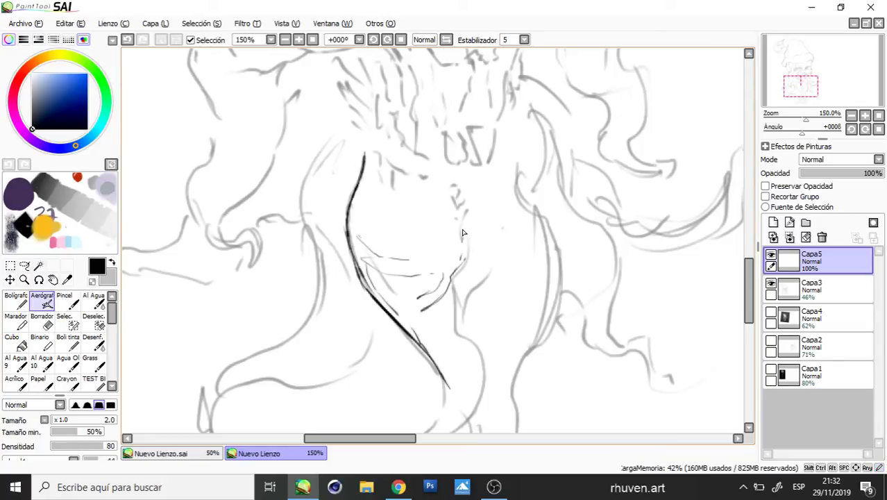
drag(464, 233, 450, 193)
mouse_move(381, 161)
mouse_down()
mouse_move(382, 188)
mouse_move(366, 207)
mouse_up()
drag(393, 169, 382, 206)
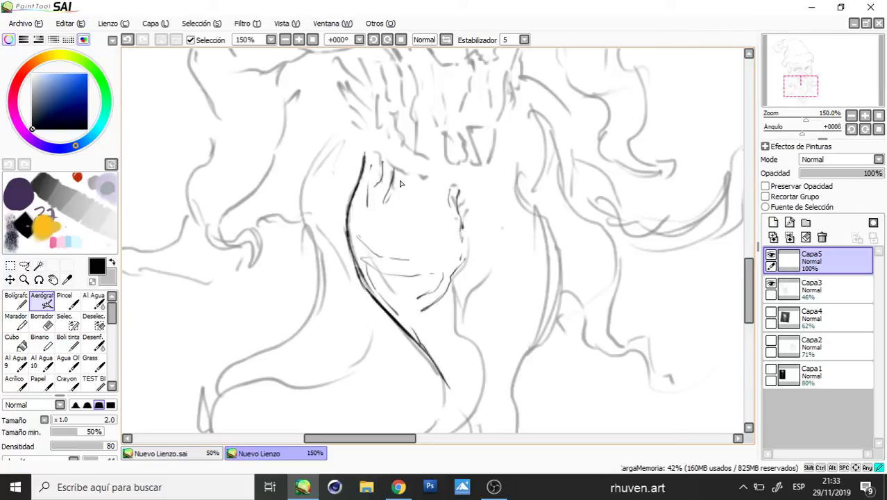
- Continue inking both edges of the central tentacle through the narrow bend down to its lower curl
mouse_move(495, 312)
mouse_down()
mouse_move(492, 180)
mouse_move(457, 138)
mouse_move(473, 219)
mouse_up()
mouse_move(463, 267)
mouse_down()
mouse_move(472, 223)
mouse_move(455, 213)
mouse_move(444, 247)
mouse_up()
mouse_move(480, 168)
mouse_down()
mouse_move(490, 215)
mouse_move(466, 258)
mouse_up()
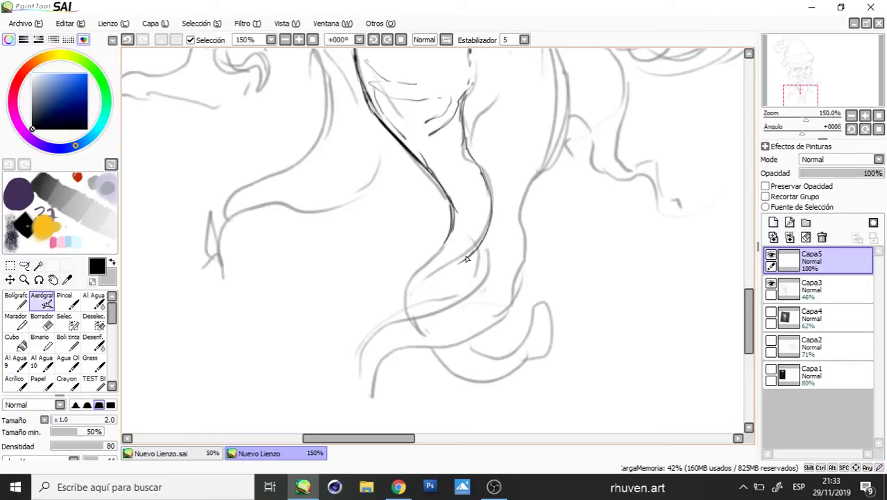
drag(469, 253, 436, 307)
drag(448, 229, 414, 304)
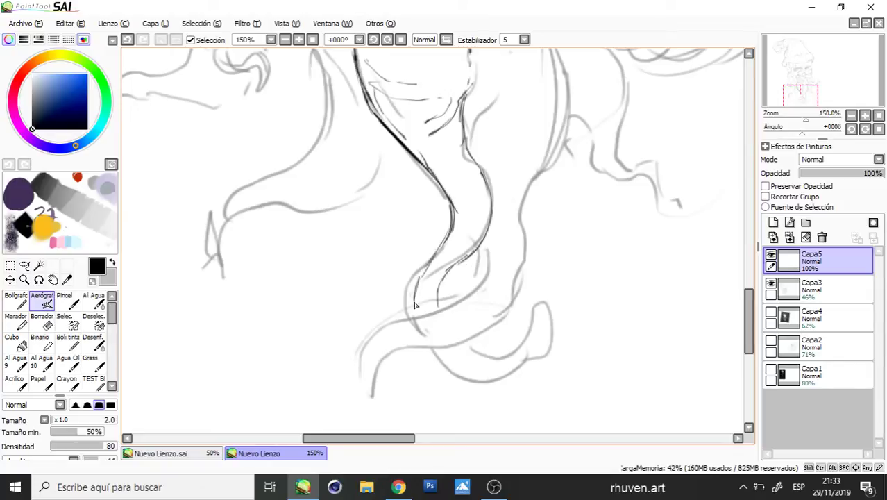
drag(430, 256, 413, 313)
- Erase the central tentacle's lower right edge, redraw it bulging further outward, and ink the upturned tip
key(e)
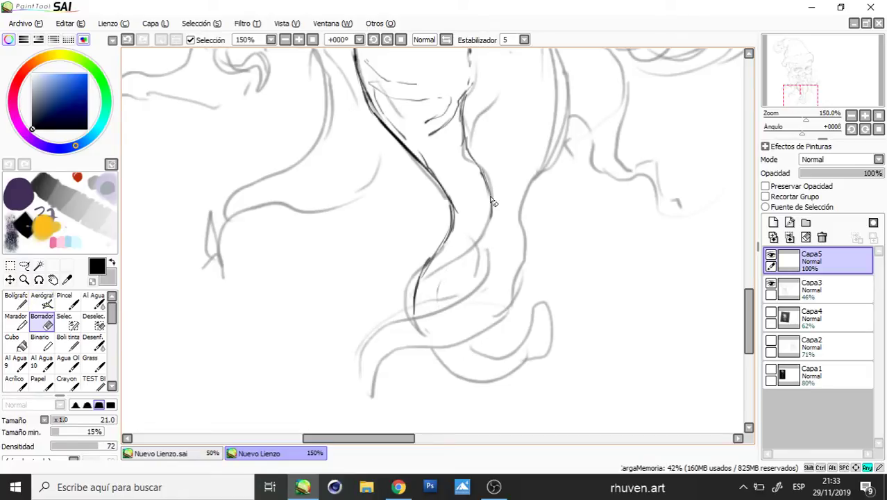
key(e)
drag(484, 170, 495, 242)
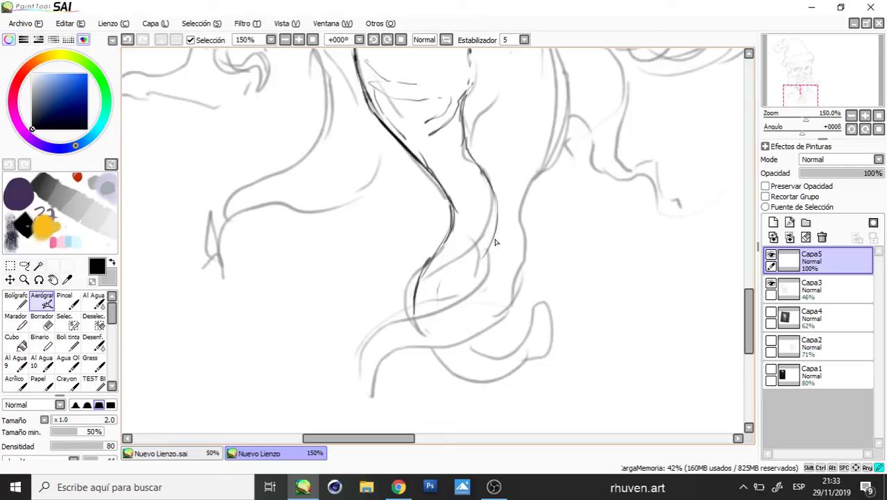
mouse_move(461, 346)
mouse_down()
mouse_move(529, 321)
mouse_move(519, 369)
mouse_up()
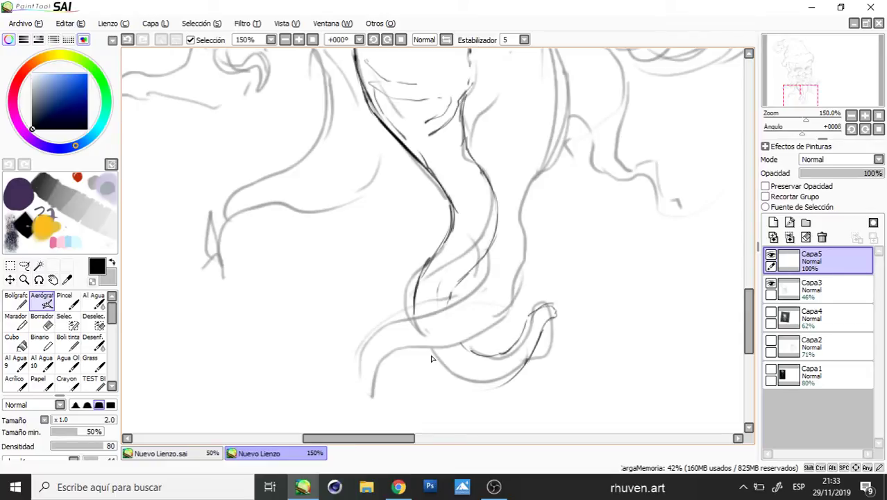
drag(423, 348, 493, 385)
- Draw the underside line along the central tentacle's curl and tip, and fill the twisted underside with small oval suckers
drag(486, 278, 523, 241)
drag(532, 192, 503, 219)
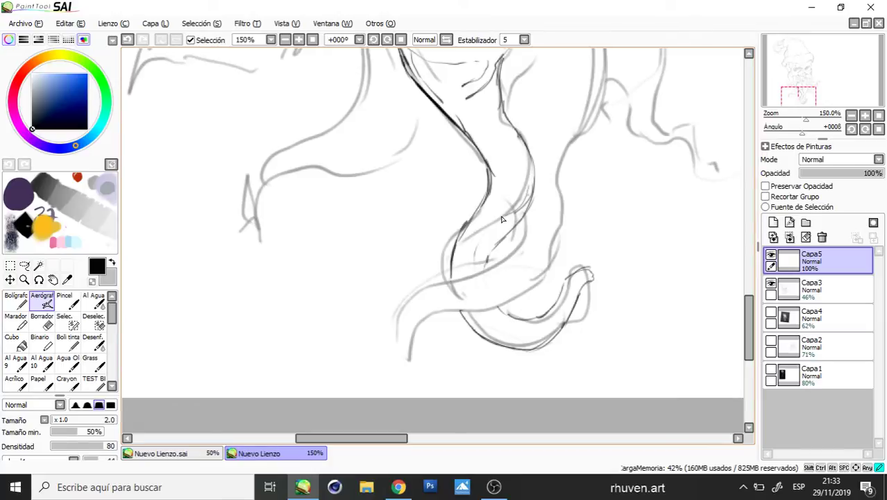
drag(524, 200, 457, 276)
drag(467, 323, 562, 297)
drag(480, 245, 486, 238)
drag(527, 211, 517, 226)
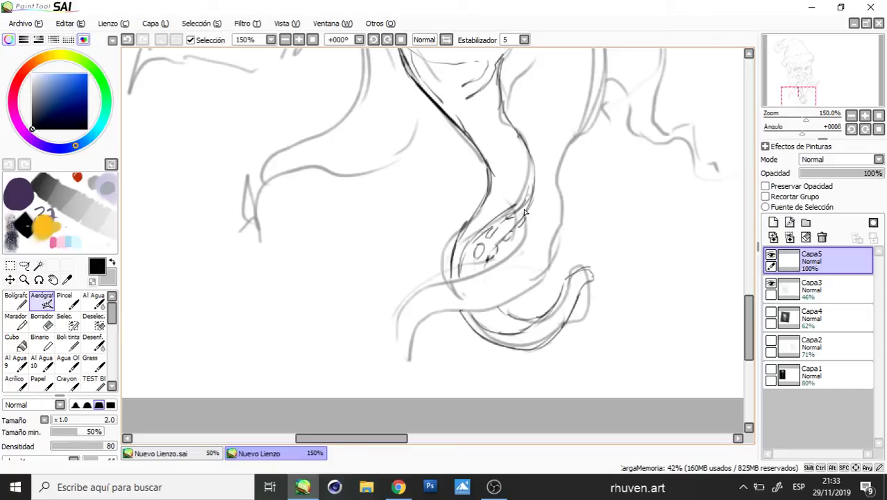
drag(525, 208, 534, 185)
- Add wavy vertical creases down the left side of the central tentacle's wide upper part
drag(556, 222, 570, 347)
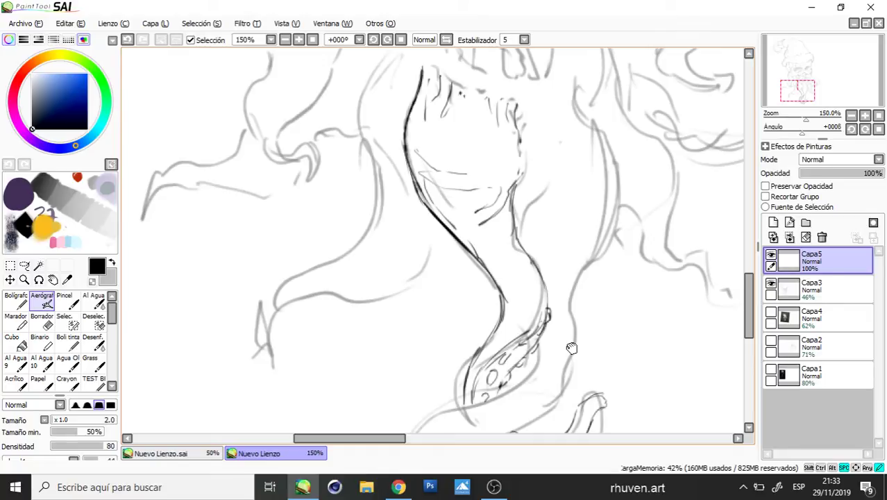
drag(572, 348, 580, 435)
drag(427, 210, 432, 235)
drag(446, 206, 455, 254)
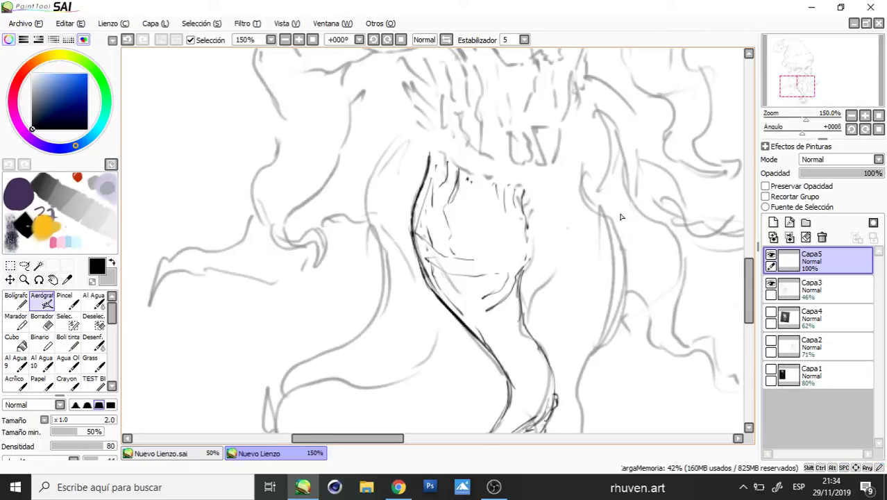
- Darken the central tentacle's upper right edge and extend the curved folds across to it
drag(621, 217, 589, 222)
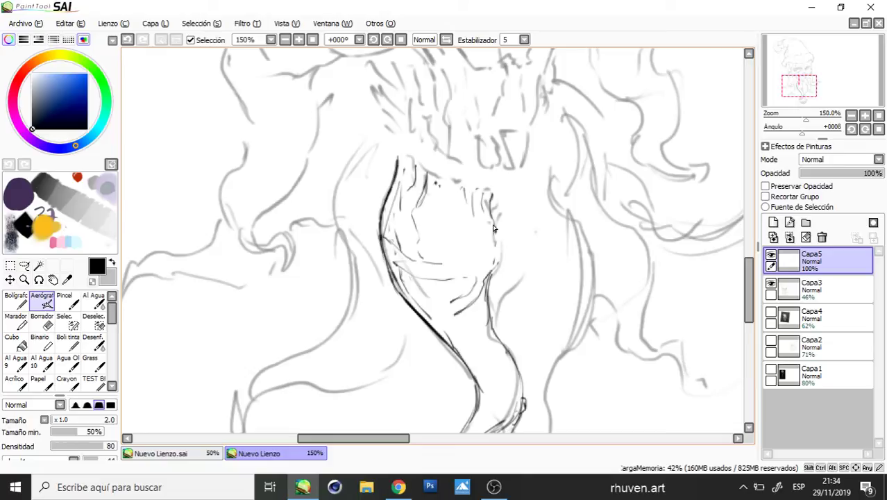
drag(494, 223, 494, 242)
drag(443, 270, 494, 253)
mouse_move(449, 247)
mouse_down()
mouse_move(488, 233)
mouse_move(487, 284)
mouse_up()
- Build up dense hatching and an outer contour along the central tentacle's upper right edge
drag(495, 193, 497, 235)
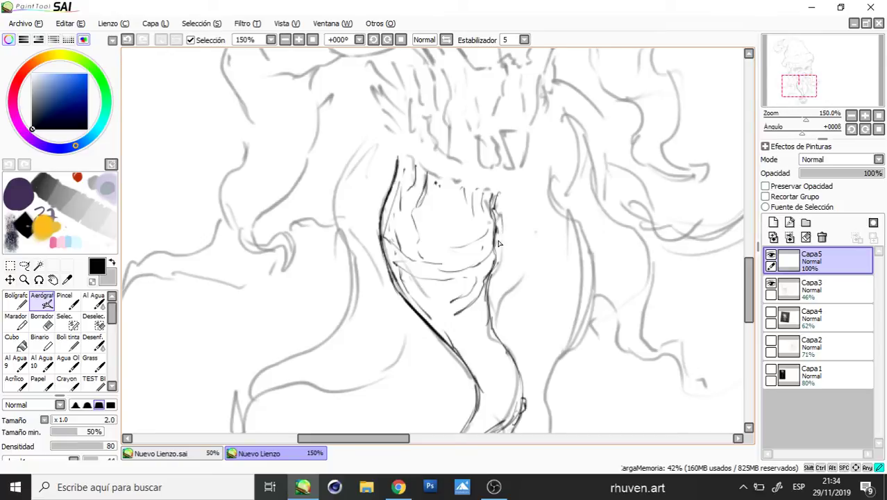
mouse_move(506, 197)
mouse_down()
mouse_move(498, 258)
mouse_move(504, 208)
mouse_move(495, 247)
mouse_up()
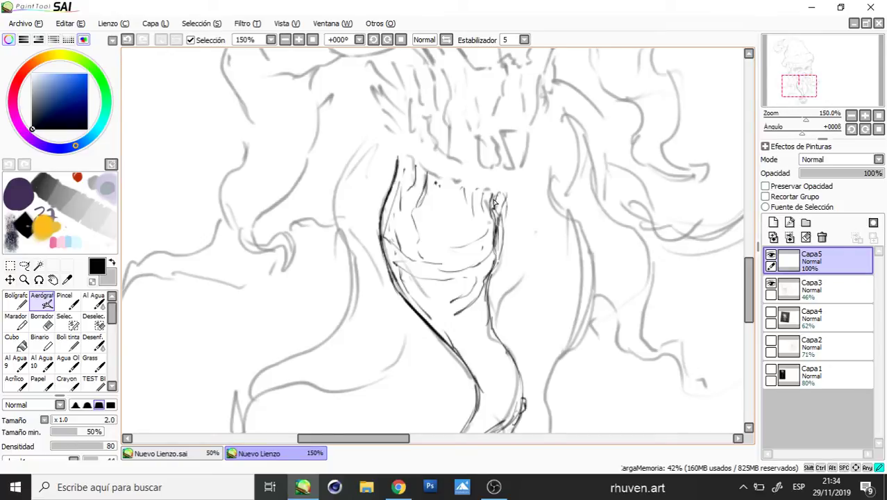
mouse_move(494, 202)
mouse_down()
mouse_move(496, 230)
mouse_move(499, 204)
mouse_move(509, 205)
mouse_move(497, 261)
mouse_up()
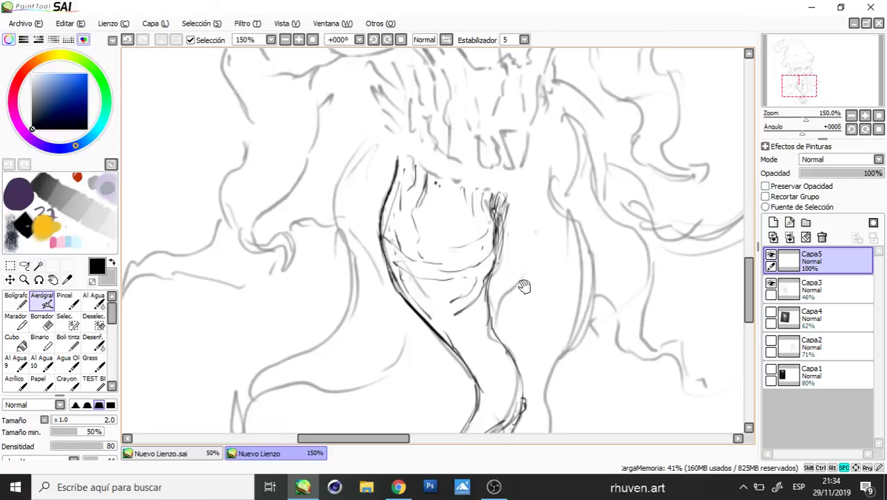
scroll(517, 278, down, 3)
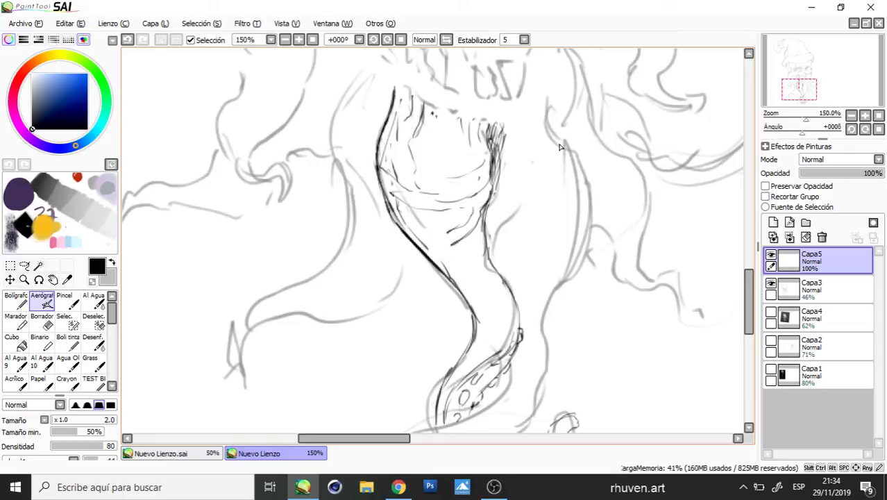
- Ink the outer contour of the right central tentacle and the narrow gap separating it from the left one
mouse_move(512, 122)
mouse_down()
mouse_move(514, 136)
mouse_move(533, 127)
mouse_up()
drag(553, 104, 559, 141)
drag(548, 117, 588, 176)
mouse_move(564, 141)
mouse_down()
mouse_move(591, 203)
mouse_move(587, 250)
mouse_up()
scroll(530, 258, down, 2)
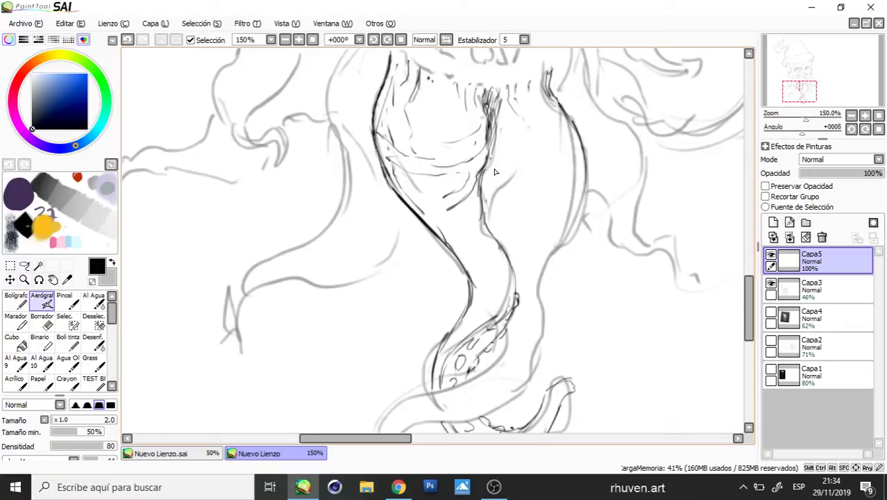
drag(486, 167, 503, 229)
drag(495, 186, 492, 235)
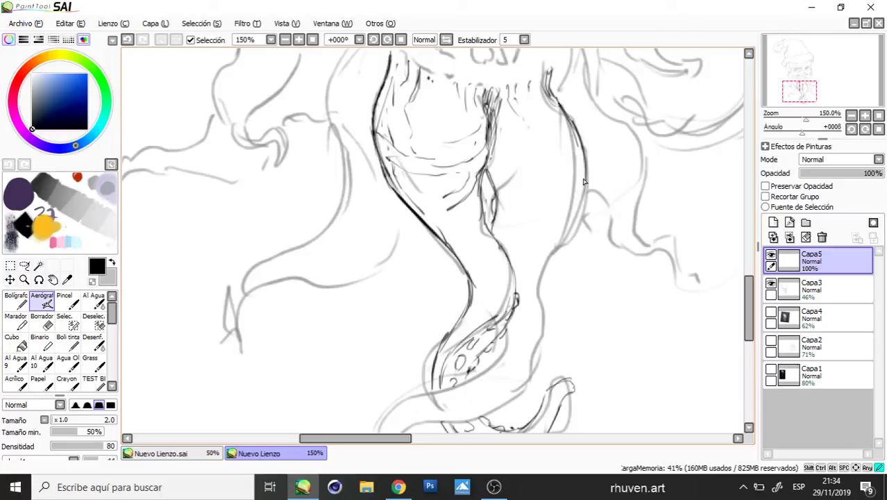
drag(583, 178, 584, 220)
- Add short curved horizontal creases across the right central tentacle's wide middle part
mouse_move(510, 155)
mouse_down()
mouse_move(575, 143)
mouse_move(515, 167)
mouse_up()
mouse_move(515, 182)
mouse_down()
mouse_move(584, 179)
mouse_move(547, 173)
mouse_up()
drag(548, 203, 512, 207)
mouse_move(549, 212)
mouse_down()
mouse_move(575, 209)
mouse_move(522, 225)
mouse_up()
drag(544, 227, 524, 236)
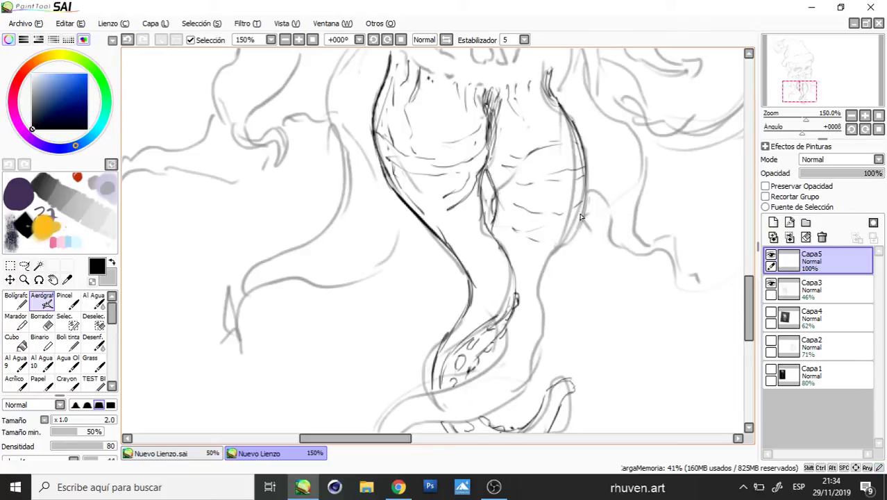
- Continue the right central tentacle's contour inward and down its narrow lower part, undoing the last stray stroke
drag(587, 191, 554, 256)
drag(515, 259, 544, 266)
drag(554, 263, 552, 333)
drag(585, 316, 613, 208)
mouse_move(539, 220)
mouse_down()
mouse_move(538, 248)
mouse_move(535, 235)
mouse_move(523, 257)
mouse_move(490, 277)
mouse_move(440, 290)
mouse_move(413, 339)
mouse_move(417, 366)
mouse_move(426, 365)
mouse_move(426, 333)
mouse_move(517, 310)
mouse_move(545, 288)
mouse_move(568, 206)
mouse_move(575, 255)
mouse_move(545, 288)
mouse_up()
key(ctrl+z)
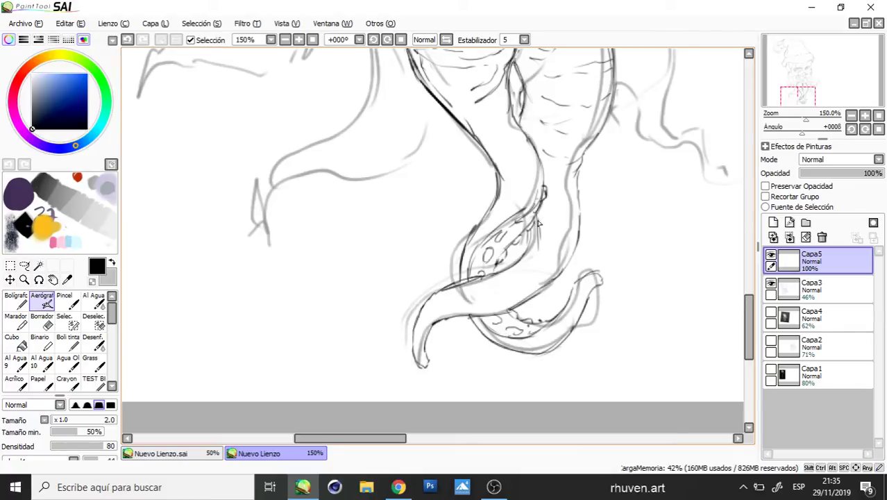
- Add small oval suckers and marks along the tentacle end that curls left across the twist, down to its tip
mouse_move(538, 224)
mouse_down()
mouse_move(537, 268)
mouse_move(501, 298)
mouse_move(437, 321)
mouse_up()
key(ctrl+z)
drag(419, 353, 422, 329)
mouse_move(423, 332)
mouse_down()
mouse_move(536, 269)
mouse_move(524, 267)
mouse_move(529, 258)
mouse_move(515, 268)
mouse_move(531, 238)
mouse_move(512, 276)
mouse_move(511, 267)
mouse_move(462, 284)
mouse_move(472, 300)
mouse_move(437, 290)
mouse_move(448, 301)
mouse_move(426, 303)
mouse_move(432, 312)
mouse_up()
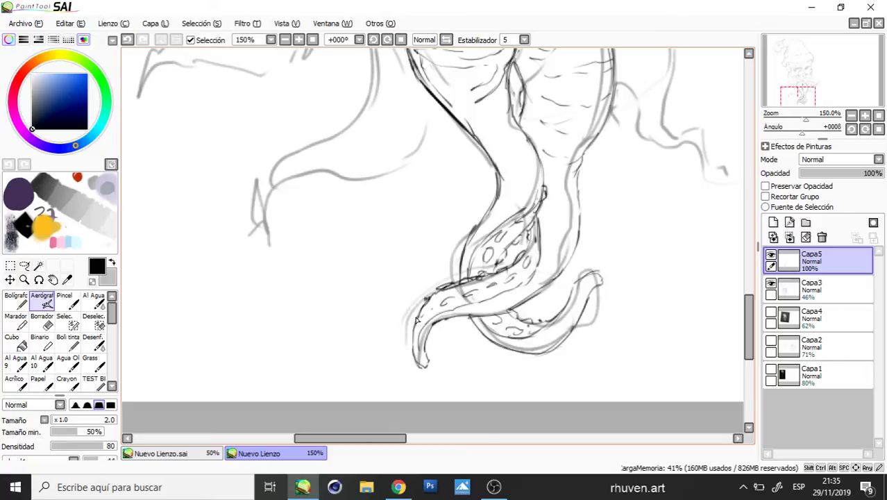
- Check the whole drawing with the faded sketch layer Capa3 hidden, and show that layer again
drag(494, 168, 464, 319)
ctrl+alt+click(503, 237)
ctrl+alt+click(514, 233)
ctrl+alt+click(525, 225)
drag(607, 264, 607, 277)
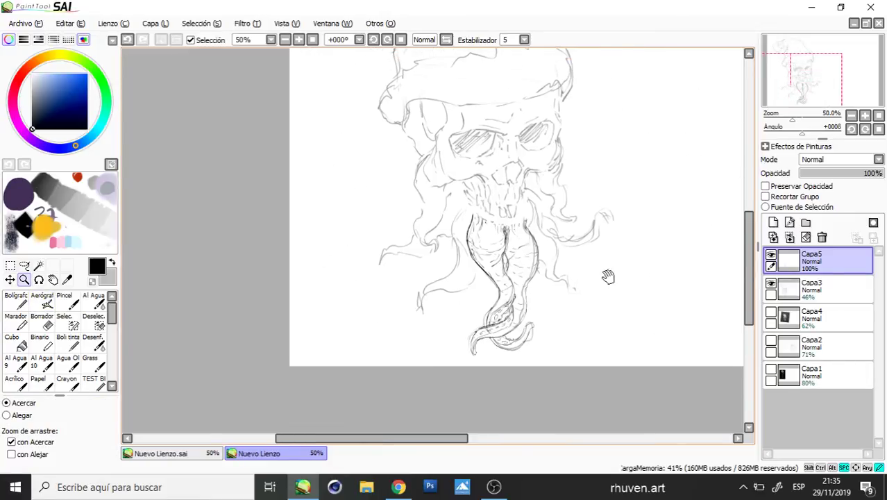
click(770, 283)
click(770, 283)
- Ink the upper outer contour of the side tentacle to the left of the central pair
drag(546, 147, 374, 352)
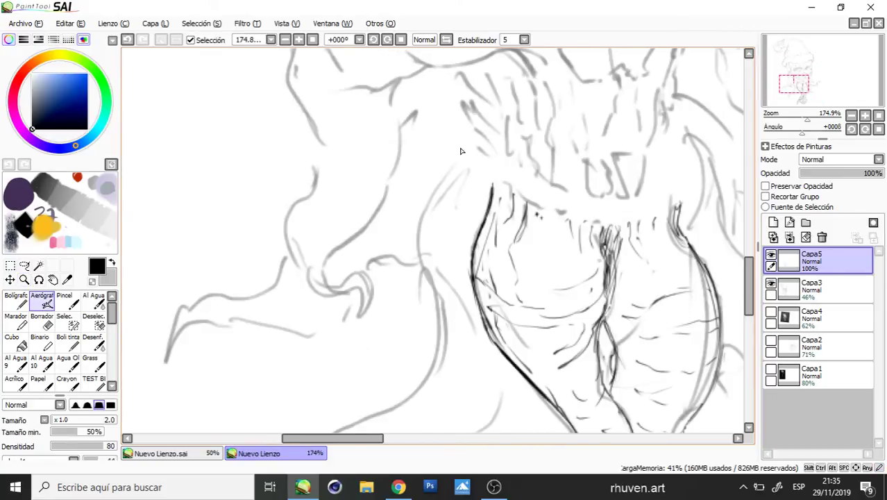
drag(460, 144, 443, 184)
mouse_move(465, 144)
mouse_down()
mouse_move(465, 173)
mouse_move(443, 182)
mouse_move(418, 225)
mouse_move(438, 309)
mouse_up()
- Fill the upper part of the left side tentacle with curved creases and short vertical fold marks
drag(422, 242, 466, 262)
drag(425, 251, 445, 258)
drag(426, 219, 450, 236)
mouse_move(448, 198)
mouse_down()
mouse_move(462, 175)
mouse_move(487, 187)
mouse_up()
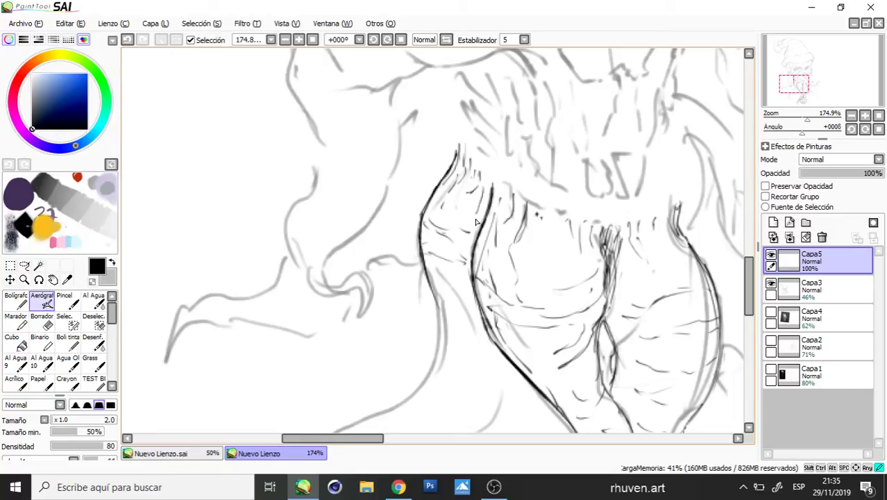
mouse_move(425, 231)
mouse_down()
mouse_move(444, 239)
mouse_move(434, 269)
mouse_up()
drag(439, 211, 441, 278)
drag(451, 258, 460, 270)
mouse_move(463, 208)
mouse_down()
mouse_move(476, 281)
mouse_move(477, 178)
mouse_move(472, 239)
mouse_up()
- Extend the left side tentacle's outer contour to a curled tip and draw its lower edge back toward the central tentacle
mouse_move(461, 196)
mouse_down()
mouse_move(468, 248)
mouse_move(409, 308)
mouse_up()
drag(410, 313, 426, 227)
mouse_move(439, 219)
mouse_down()
mouse_move(355, 267)
mouse_move(356, 283)
mouse_move(386, 314)
mouse_move(380, 335)
mouse_move(401, 328)
mouse_move(378, 278)
mouse_move(432, 259)
mouse_move(488, 268)
mouse_move(531, 193)
mouse_up()
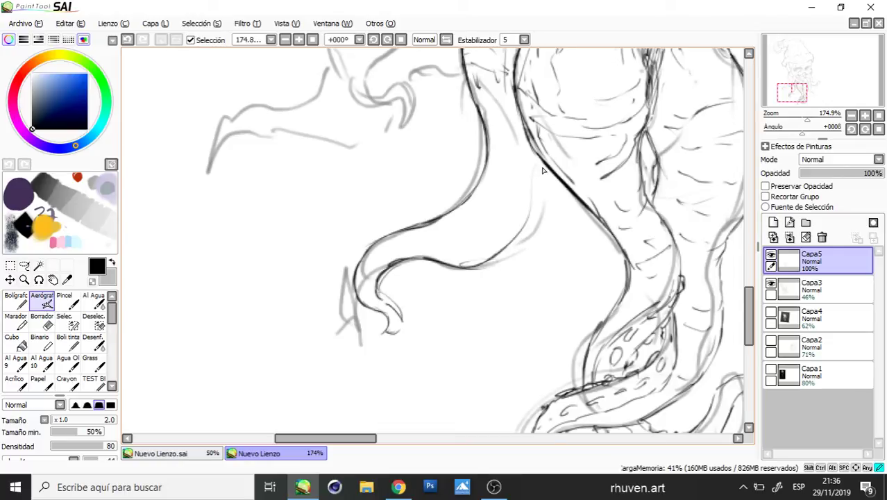
drag(544, 173, 544, 202)
- Erase the stray overlap beside the central tentacle and darken the left side tentacle's lower edge where it passes behind
key(e)
mouse_move(530, 201)
mouse_down()
mouse_move(484, 265)
mouse_move(520, 245)
mouse_move(554, 176)
mouse_up()
key(b)
key(space)
mouse_move(499, 149)
mouse_down()
mouse_move(503, 219)
mouse_move(537, 146)
mouse_up()
drag(588, 192, 467, 246)
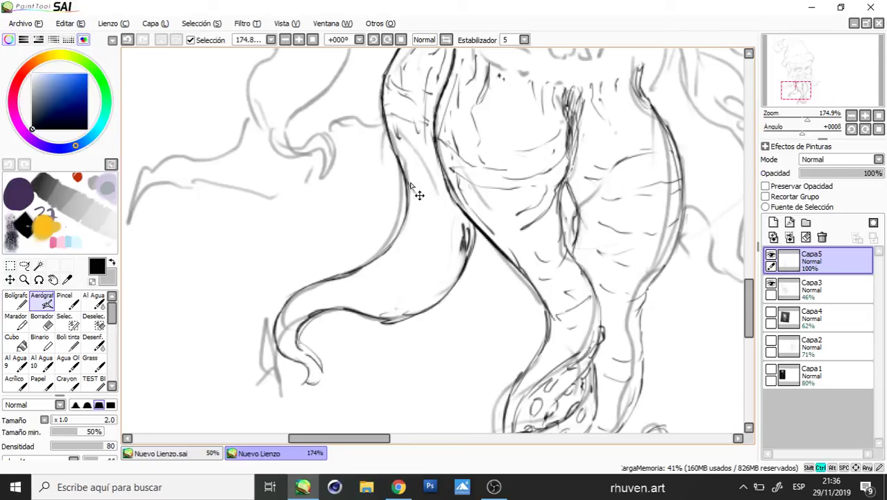
- Undo the last stroke and draw the inner lines marking off the left side tentacle's underside down to its tip
key(ctrl+z)
drag(400, 161, 368, 316)
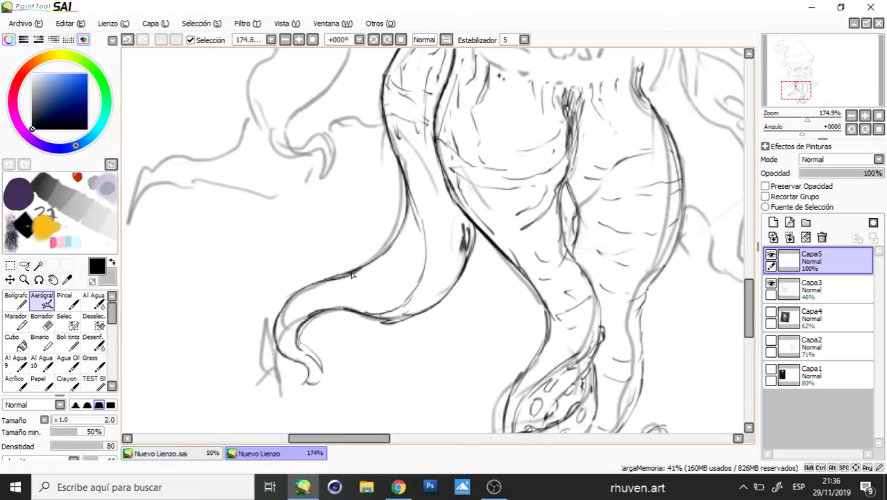
drag(331, 281, 319, 364)
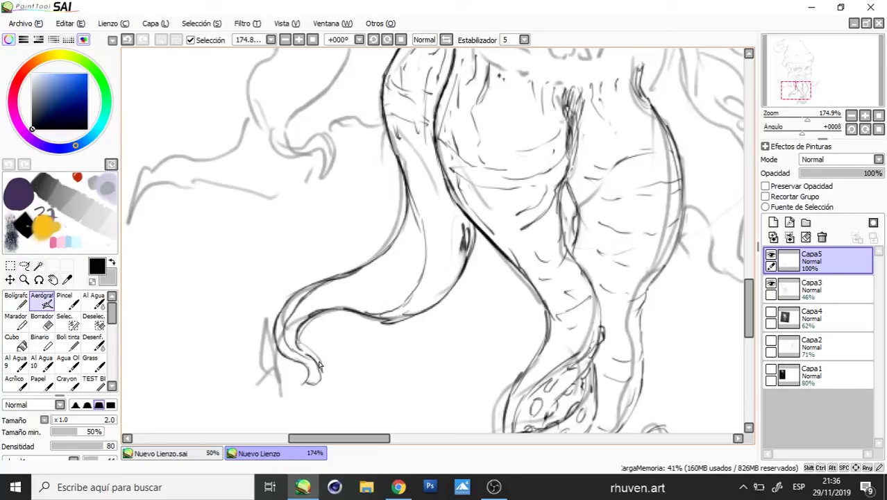
drag(320, 297, 343, 292)
- Switch to YouTube in the browser, skip the playing ad, and search for "buena fe"
key(alt+Tab)
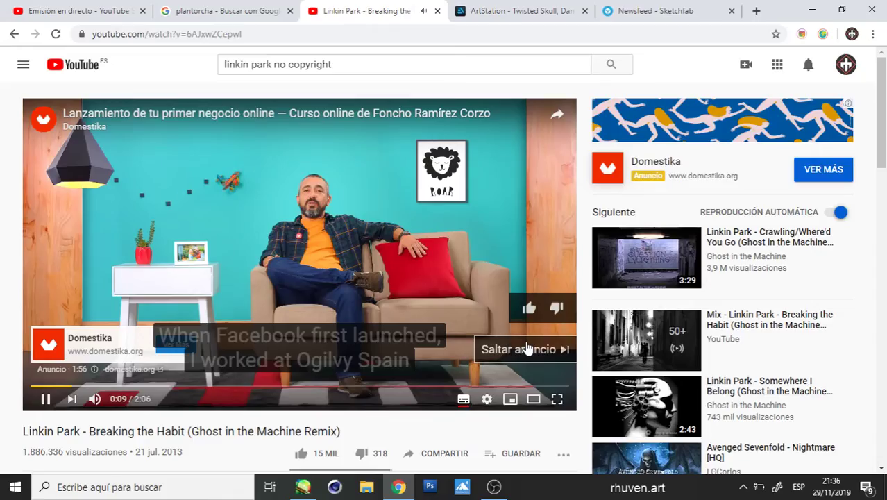
click(527, 348)
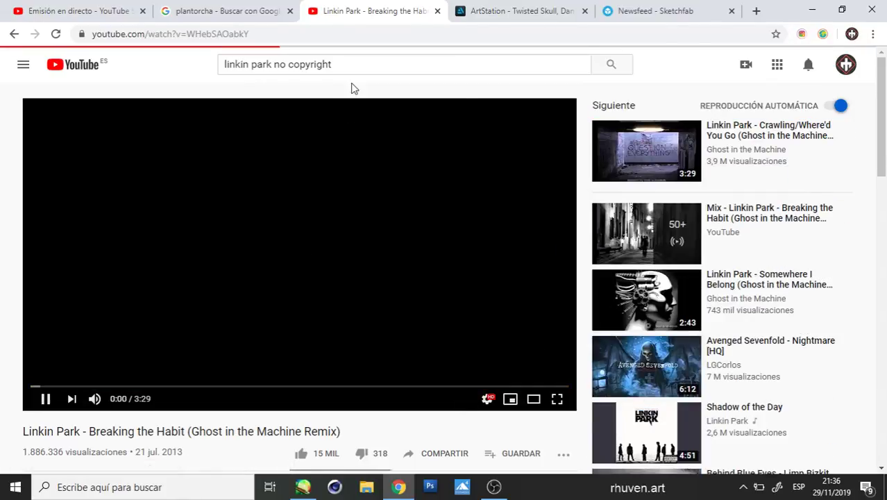
click(356, 63)
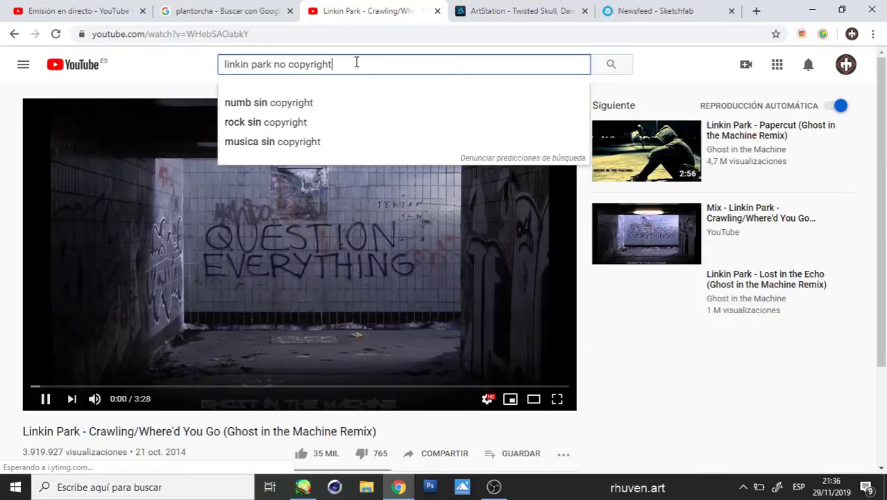
drag(356, 63, 177, 81)
text(bye)
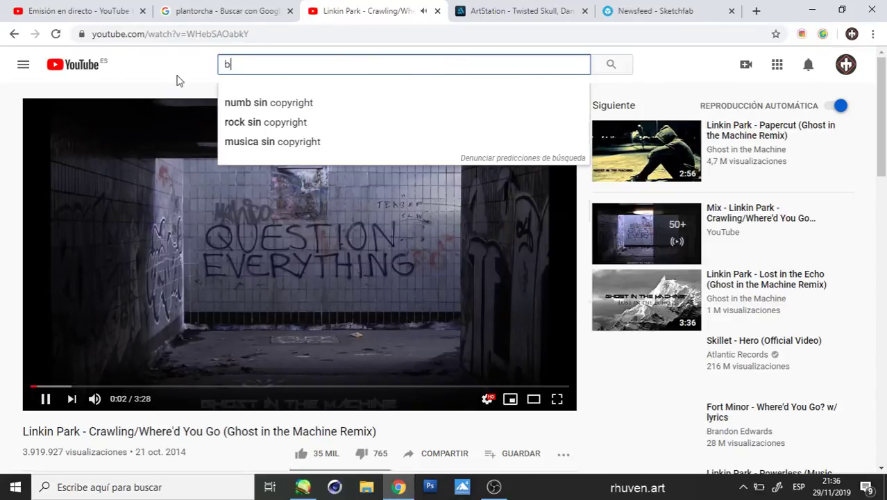
key(BackSpace)
key(BackSpace)
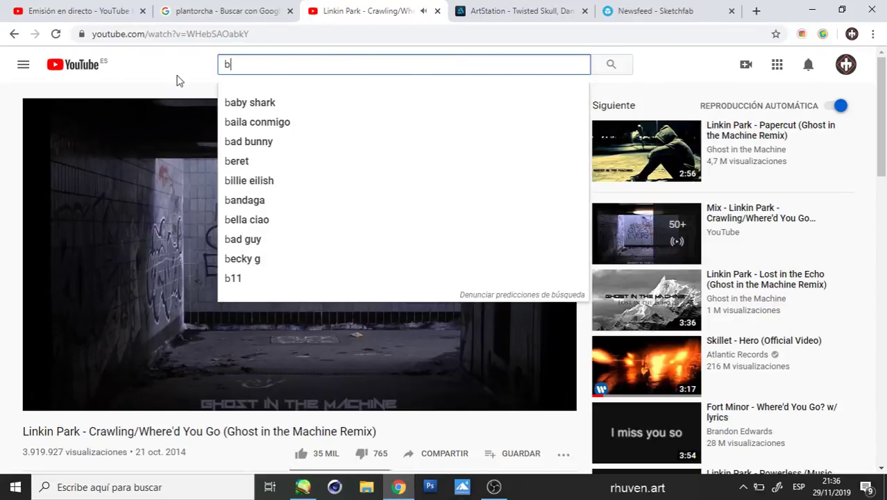
text(uena fe)
key(Return)
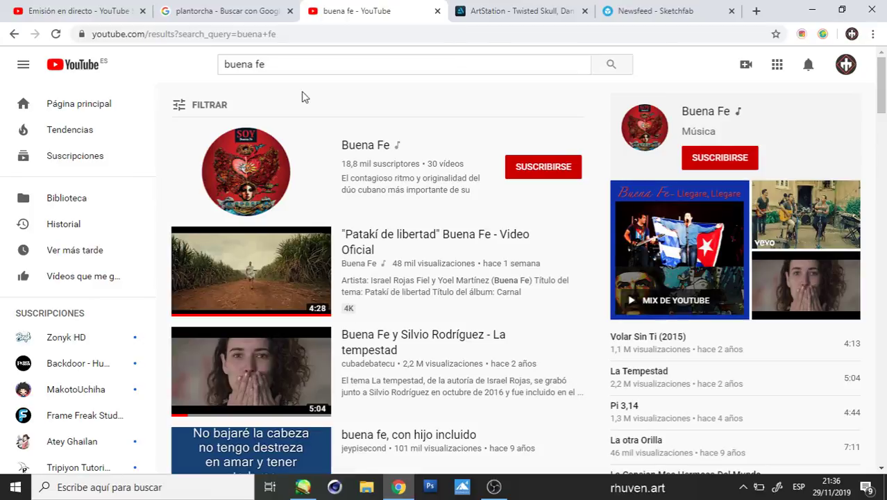
- Browse the "buena fe" video results and switch back to PaintTool SAI
scroll(347, 347, down, 2)
scroll(347, 347, down, 2)
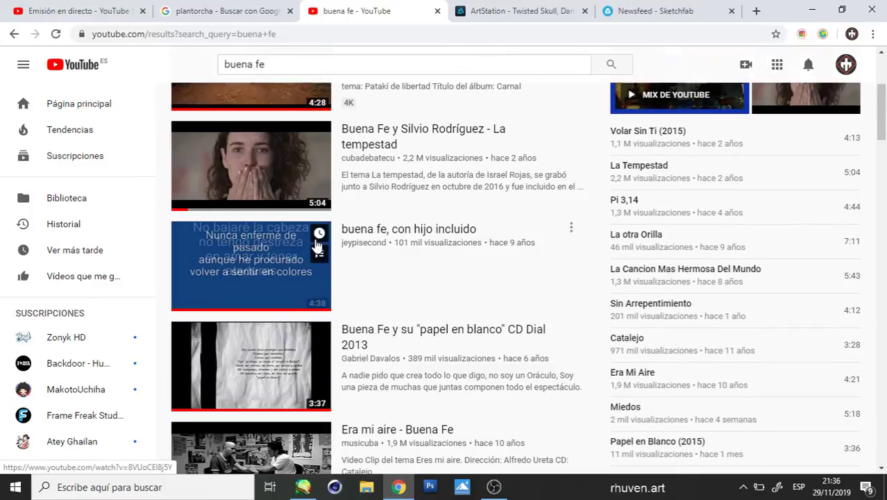
scroll(257, 223, up, 2)
key(alt+Tab)
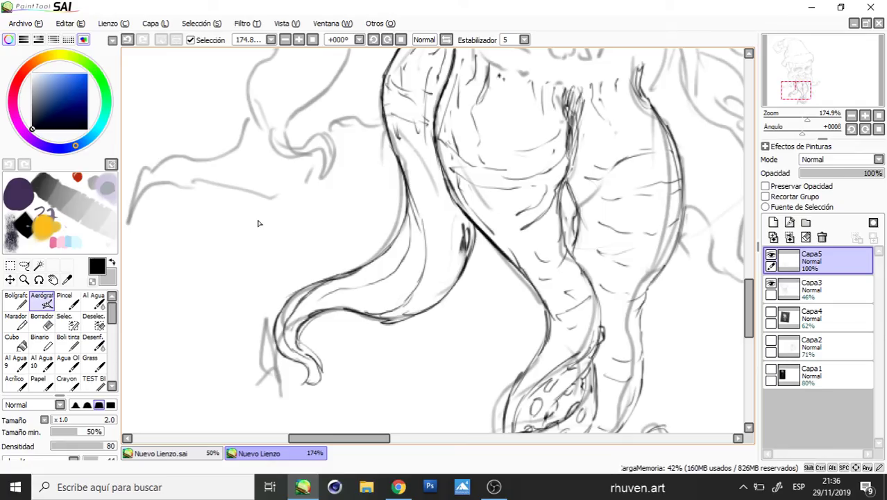
- Fill the left side tentacle's underside with oval suckers, darken its edges and tip, and add short creases above
drag(408, 192, 401, 216)
drag(419, 228, 414, 254)
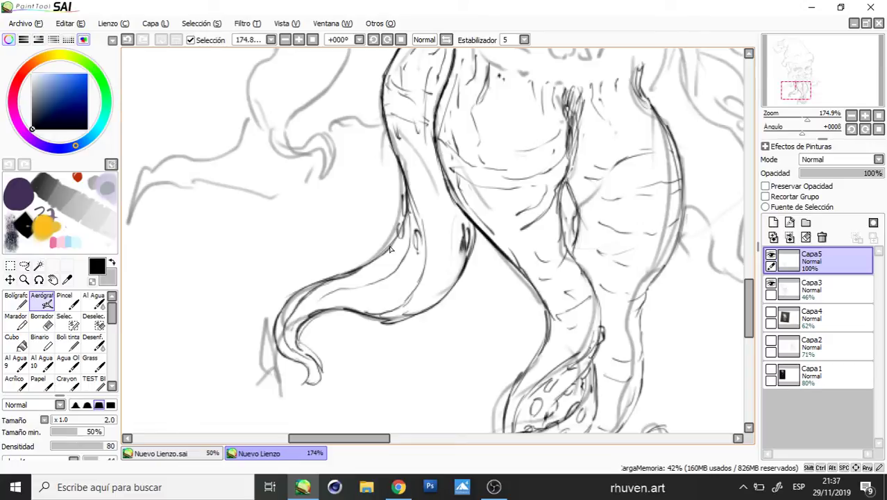
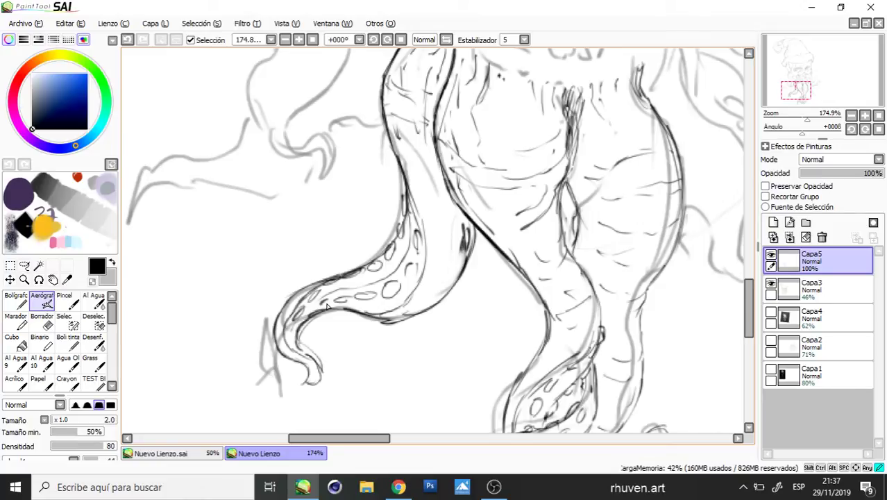
drag(302, 324, 298, 344)
drag(298, 345, 319, 367)
drag(401, 226, 397, 251)
drag(397, 252, 378, 268)
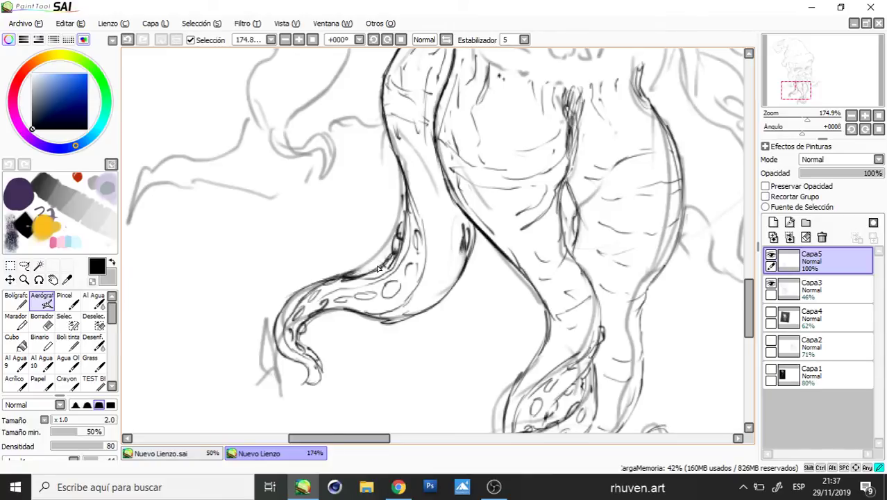
drag(435, 225, 452, 227)
drag(435, 265, 449, 262)
- Ink the side tentacle to the right of the central pair with wavy contours, a curled tip and inner-edge suckers
drag(379, 269, 394, 367)
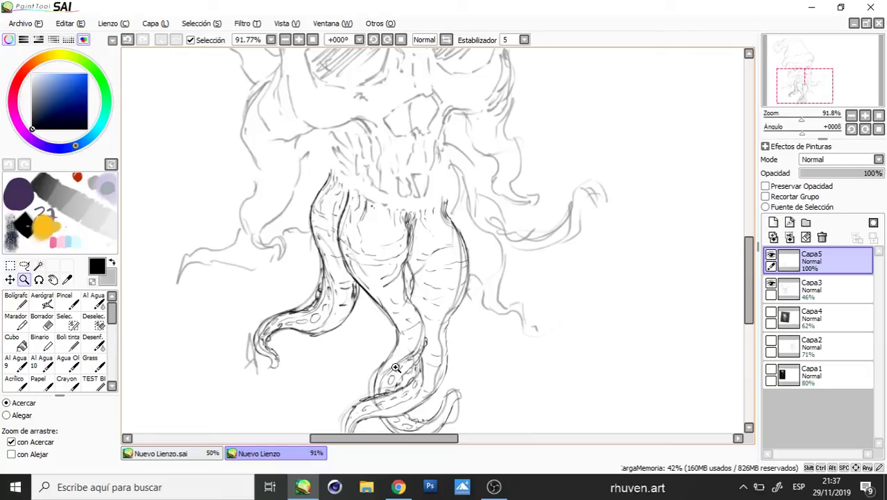
click(395, 368)
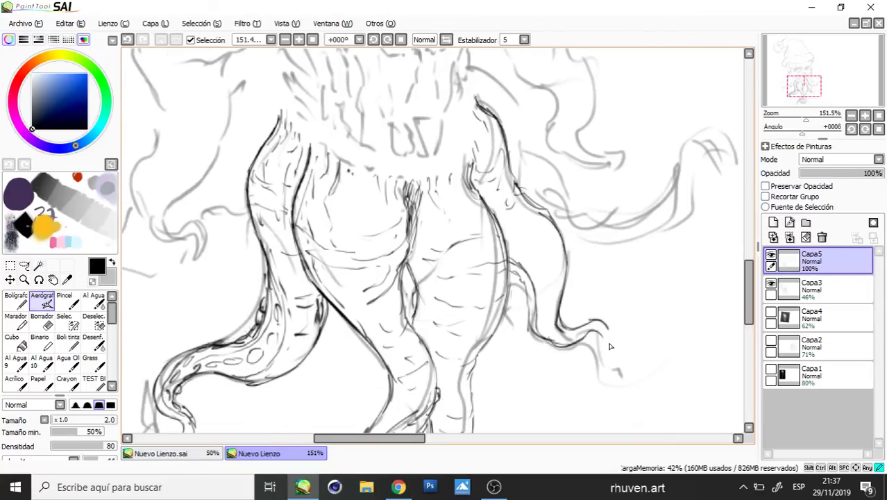
drag(608, 333, 609, 347)
scroll(515, 279, up, 3)
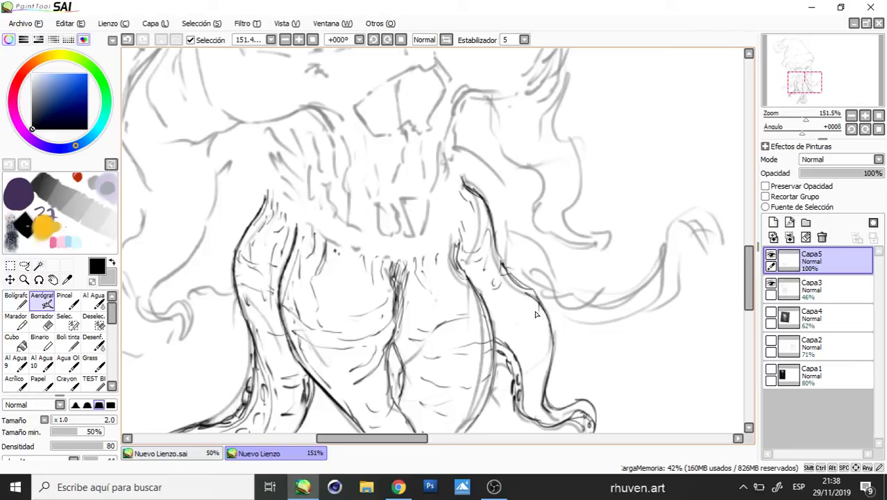
scroll(536, 314, down, 2)
- Ink the upper left tentacle with an upturned curled tip and fill its underside with oval suckers
drag(268, 169, 488, 135)
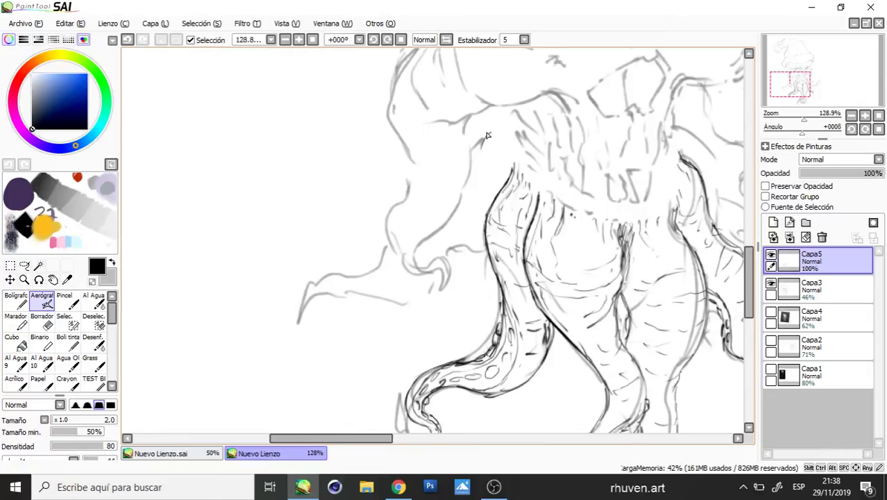
key(ctrl+z)
mouse_move(487, 141)
mouse_down()
mouse_move(335, 307)
mouse_move(432, 285)
mouse_up()
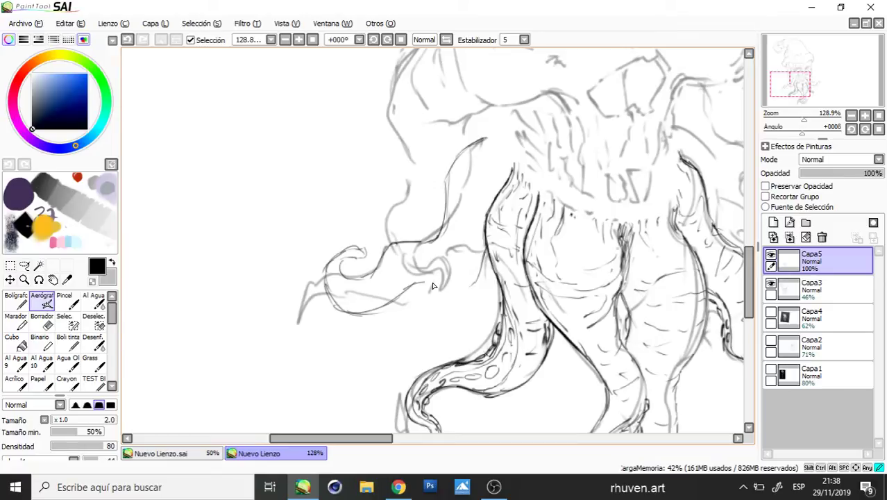
drag(432, 285, 437, 306)
drag(417, 303, 491, 292)
drag(345, 295, 385, 302)
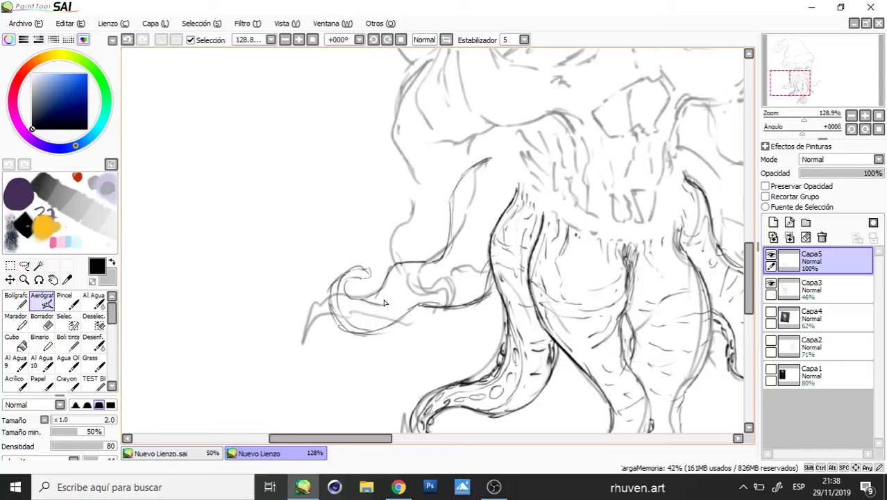
mouse_move(384, 302)
mouse_down()
mouse_move(364, 321)
mouse_move(414, 303)
mouse_up()
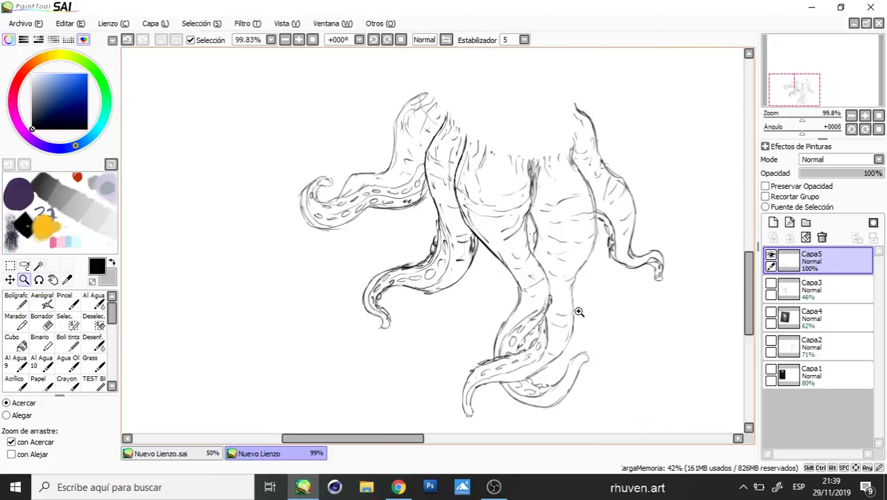
- Show the sketch layer Capa3 again and ink the wavy contour of the upper right tentacle
click(770, 284)
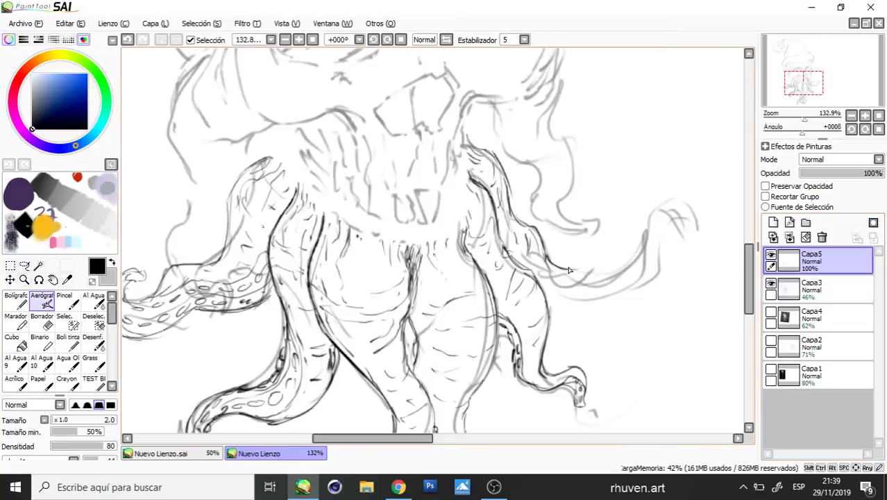
drag(546, 257, 597, 272)
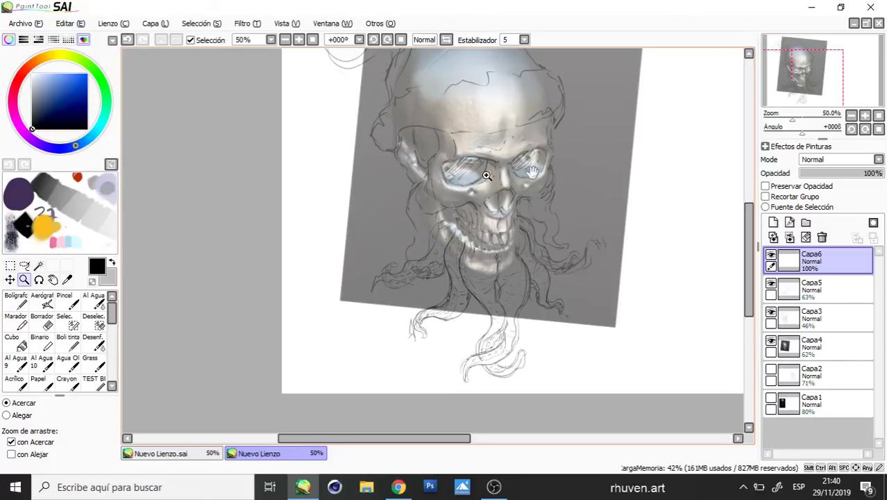
- Ink the upper and lower front teeth beneath the nose on Capa6, with short root lines above them
click(502, 227)
drag(489, 272, 488, 287)
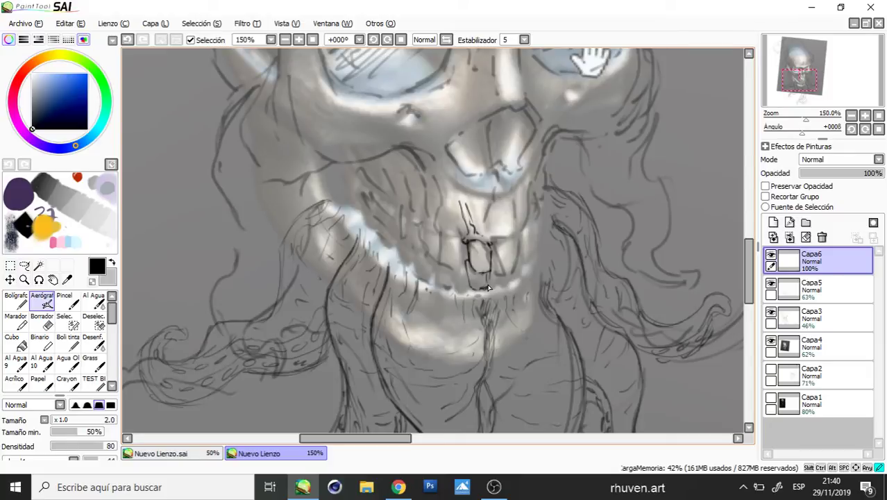
drag(493, 239, 515, 200)
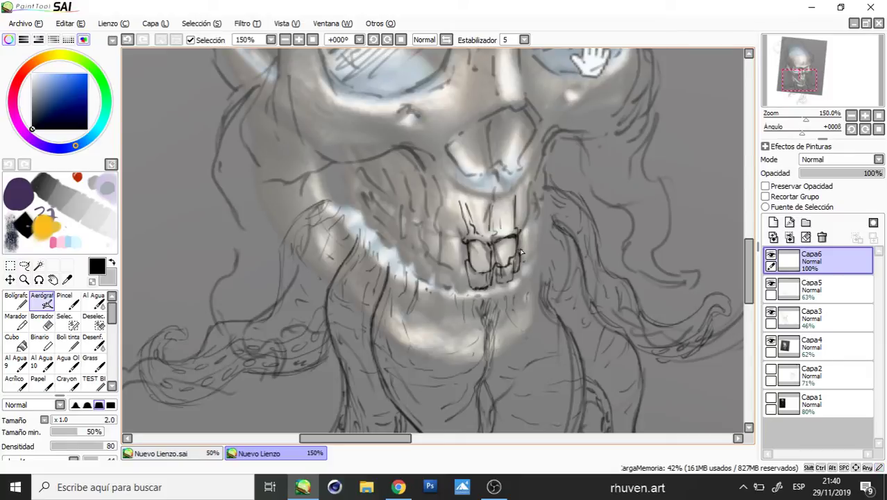
drag(519, 245, 522, 255)
drag(530, 220, 539, 267)
- Ink the remaining side teeth toward the back of the jaw and the creased gum lines up to the cheekbone
mouse_move(439, 231)
mouse_down()
mouse_move(466, 240)
mouse_move(440, 219)
mouse_up()
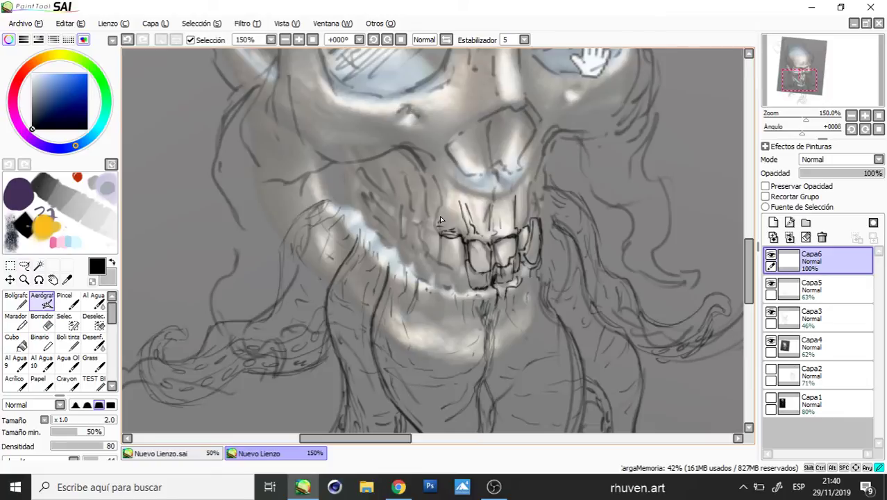
drag(440, 219, 432, 262)
drag(418, 258, 377, 201)
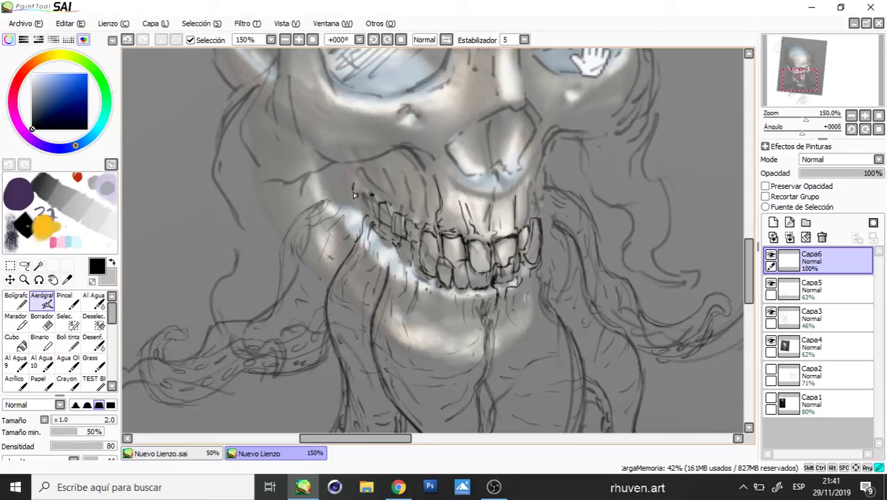
drag(356, 167, 367, 210)
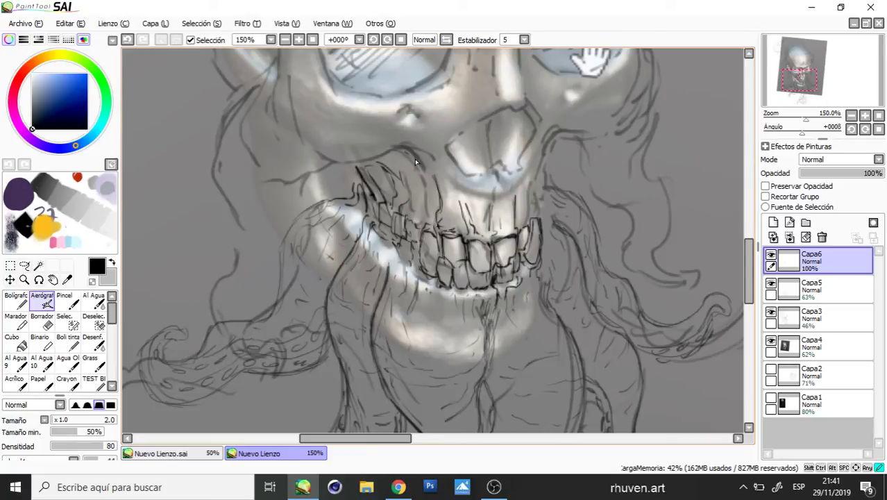
drag(391, 151, 403, 159)
drag(425, 201, 426, 220)
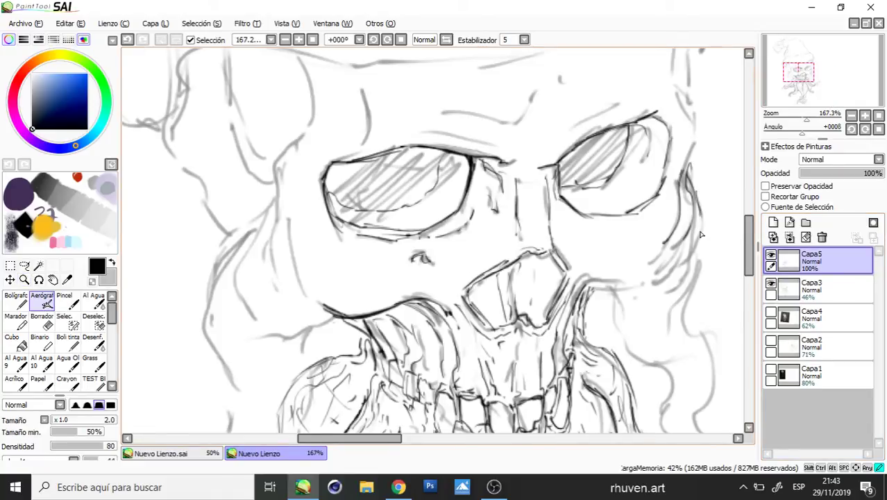
- Ink the skull's right cheek folds on Capa5 and extend them into the wavy contour of the upper right tentacle
drag(701, 234, 653, 284)
drag(646, 274, 644, 266)
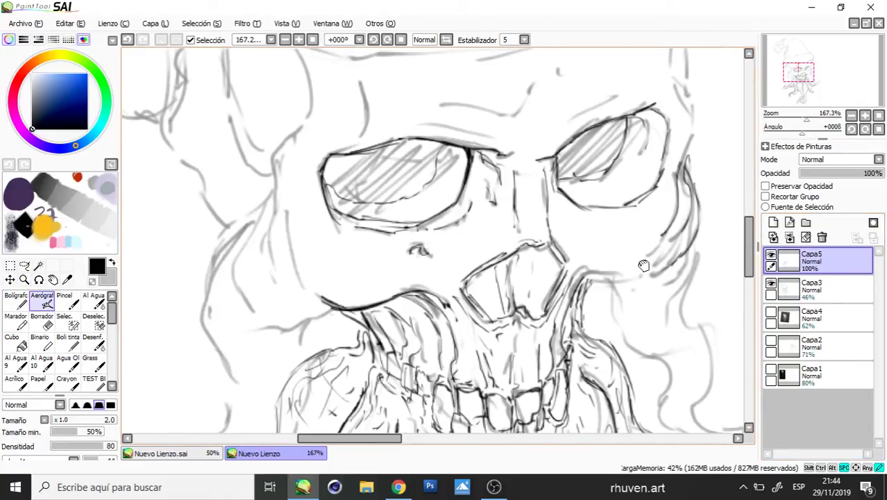
drag(643, 265, 616, 218)
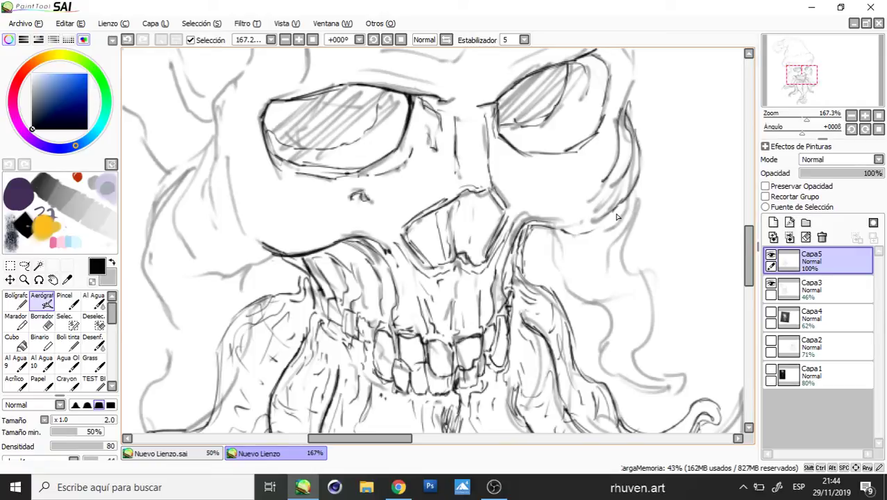
scroll(616, 217, down, 2)
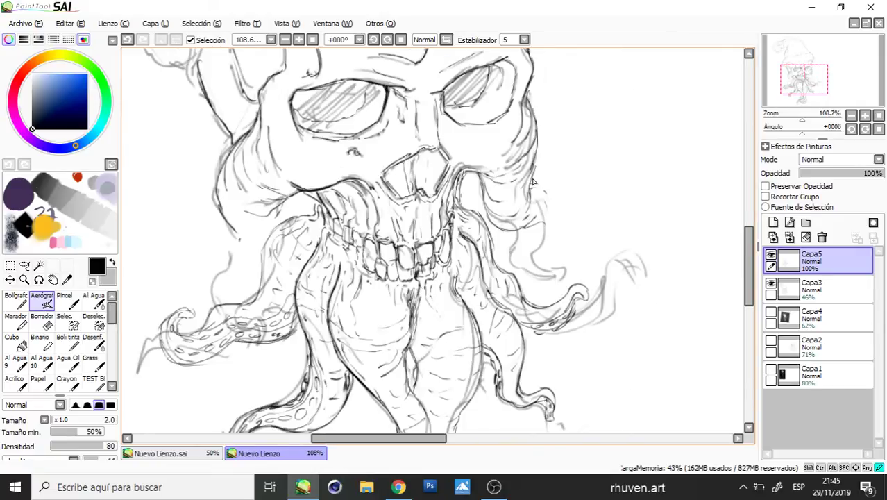
drag(533, 182, 513, 261)
drag(533, 230, 550, 267)
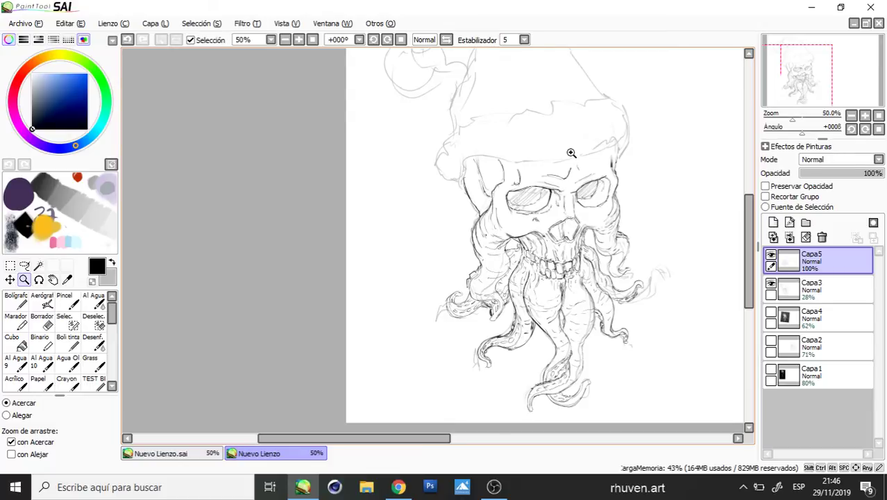
- Ink the Santa hat's jagged fur trim and outline over the faded sketch
ctrl+click(570, 152)
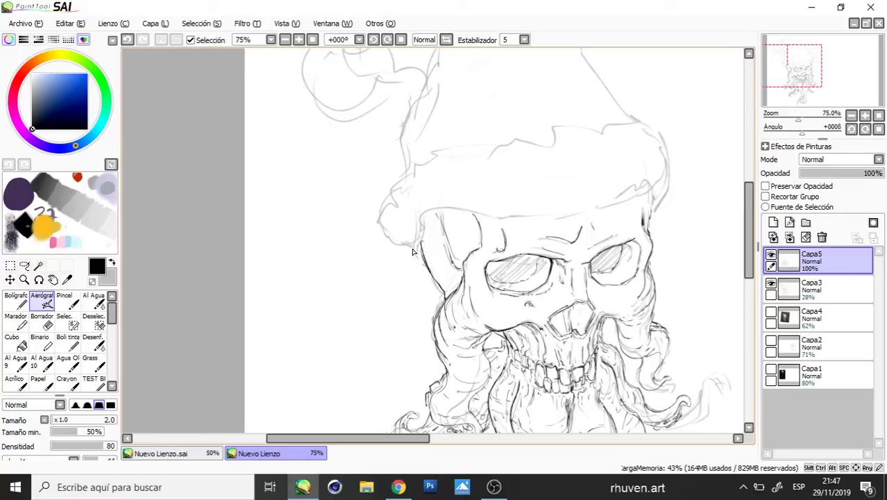
drag(412, 251, 671, 157)
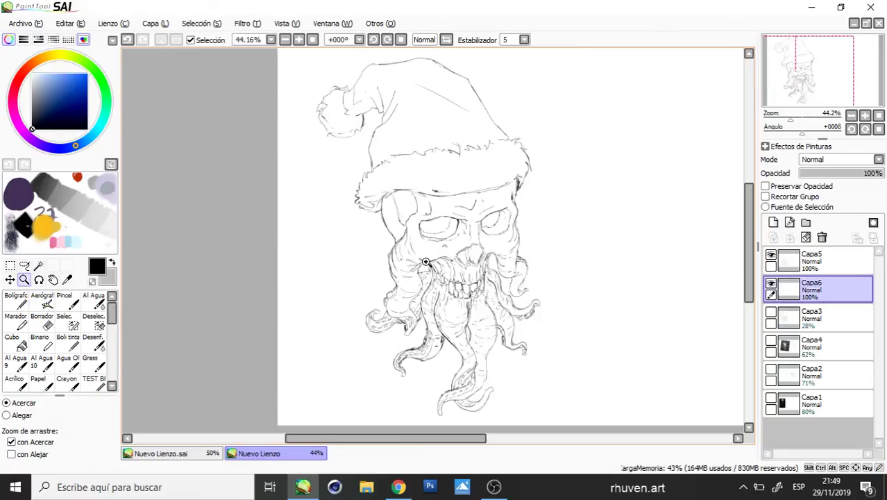
- Block in the lower left tentacle with solid blue on Capa6, using the size 13 pen beneath the line art
click(426, 261)
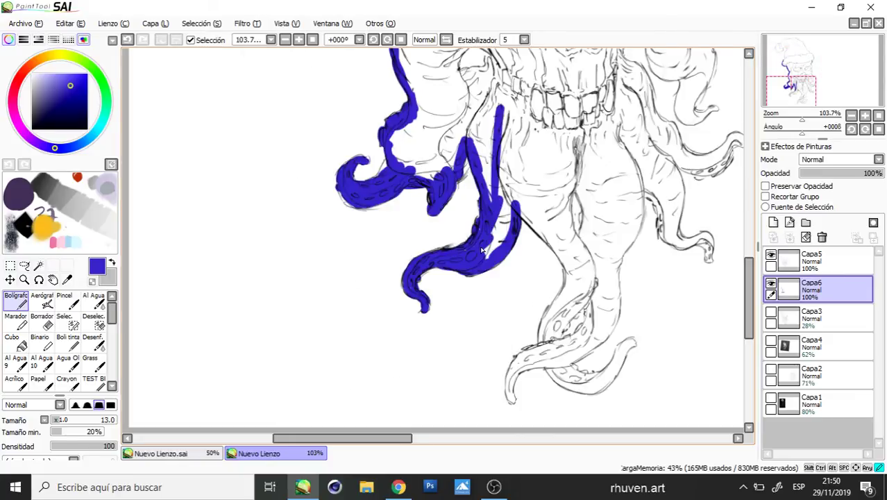
drag(482, 250, 479, 240)
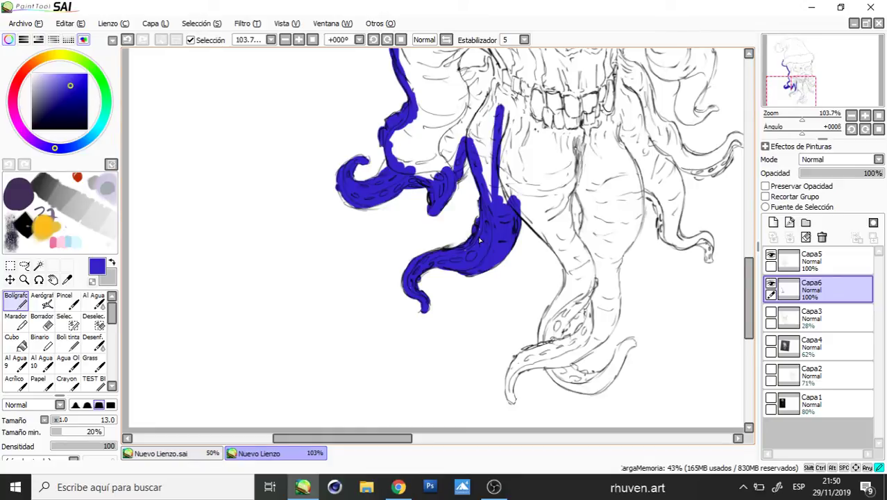
drag(503, 188, 513, 202)
- Outline the two intertwined central tentacles in blue and fill their curled tips
drag(574, 185, 582, 241)
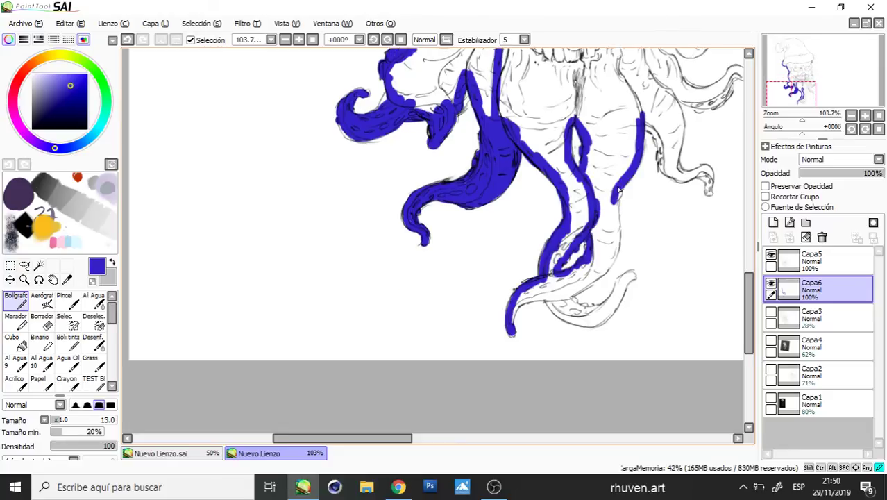
drag(619, 181, 620, 188)
drag(620, 192, 612, 257)
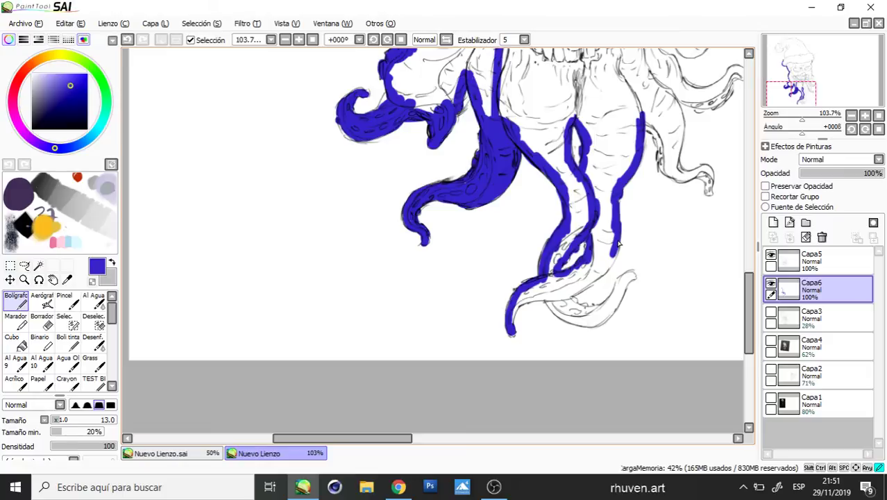
scroll(619, 243, down, 2)
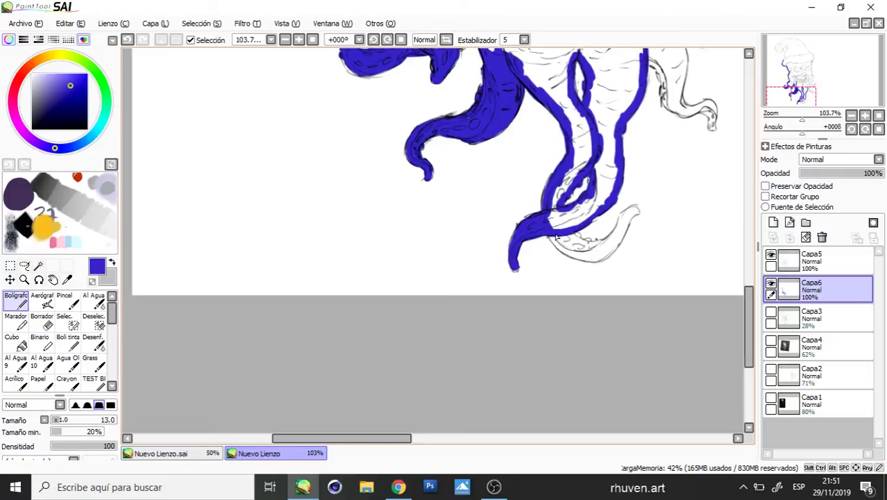
drag(556, 237, 580, 257)
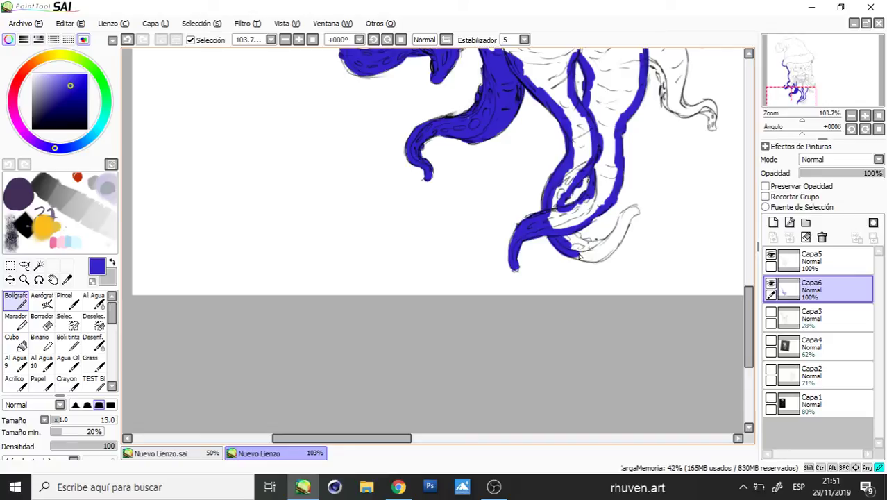
mouse_move(579, 257)
mouse_down()
mouse_move(637, 209)
mouse_move(614, 252)
mouse_move(577, 254)
mouse_up()
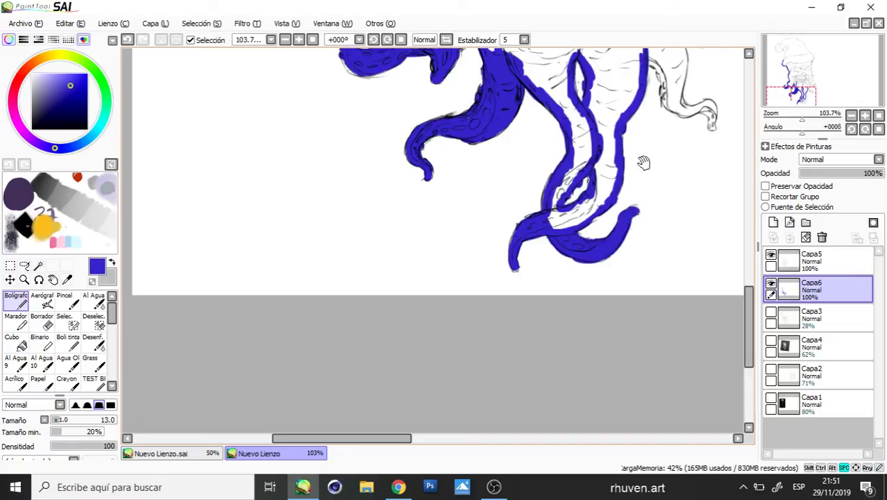
- Mirror the canvas view and trace the tentacles on the skull's other side in blue, filling their curled ends
drag(643, 164, 590, 301)
key(h)
drag(463, 218, 681, 327)
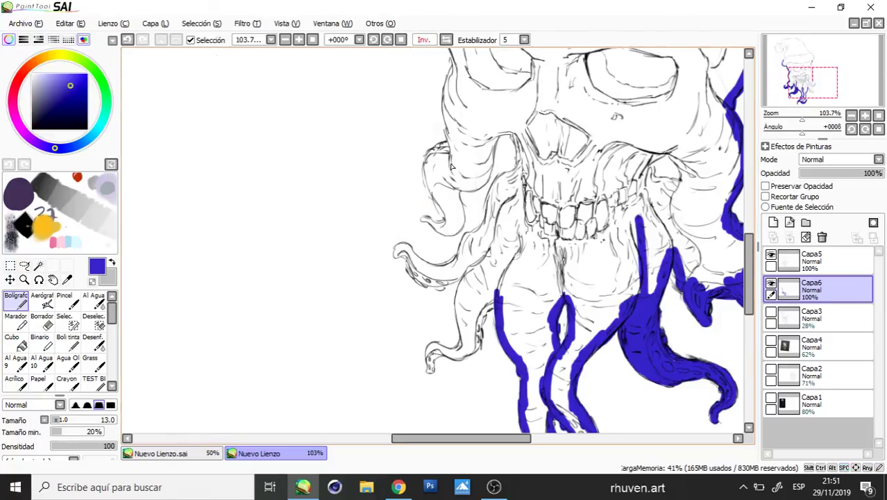
mouse_move(450, 126)
mouse_down()
mouse_move(429, 163)
mouse_move(447, 217)
mouse_move(442, 226)
mouse_move(424, 219)
mouse_move(438, 229)
mouse_move(460, 203)
mouse_move(456, 196)
mouse_move(444, 205)
mouse_move(434, 174)
mouse_move(455, 186)
mouse_move(520, 138)
mouse_move(519, 177)
mouse_move(502, 180)
mouse_move(484, 229)
mouse_move(467, 238)
mouse_move(453, 264)
mouse_move(408, 258)
mouse_move(416, 264)
mouse_move(396, 253)
mouse_move(405, 248)
mouse_move(426, 275)
mouse_move(424, 266)
mouse_move(459, 266)
mouse_move(433, 273)
mouse_move(408, 265)
mouse_move(438, 287)
mouse_move(471, 267)
mouse_move(464, 297)
mouse_move(466, 264)
mouse_move(469, 273)
mouse_move(500, 275)
mouse_move(535, 223)
mouse_up()
mouse_move(507, 259)
mouse_down()
mouse_move(500, 234)
mouse_move(509, 266)
mouse_move(536, 245)
mouse_move(515, 230)
mouse_move(506, 255)
mouse_move(516, 248)
mouse_move(513, 267)
mouse_move(500, 263)
mouse_move(522, 257)
mouse_move(521, 282)
mouse_move(496, 299)
mouse_move(474, 289)
mouse_move(492, 299)
mouse_move(473, 311)
mouse_up()
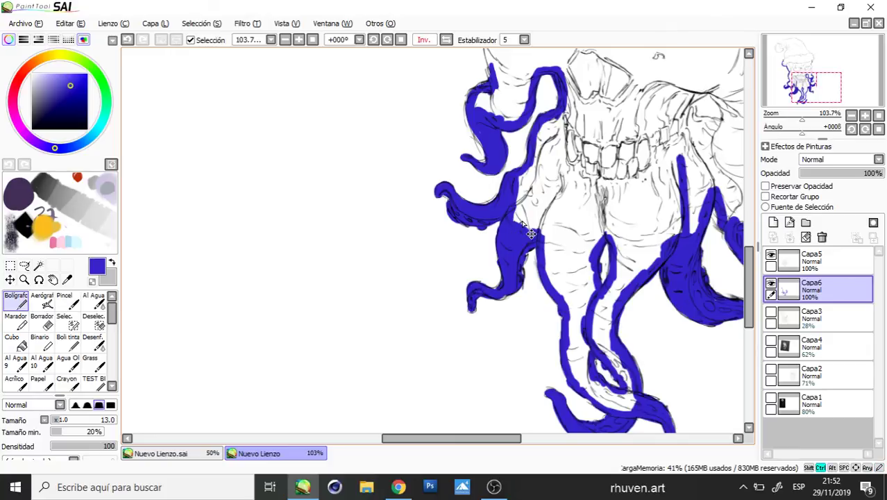
- Switch to the tree character canvas, compare its Capa4 and Capa5 sketches by toggling their visibility, and return to the skull drawing
key(ctrl+Tab)
click(770, 283)
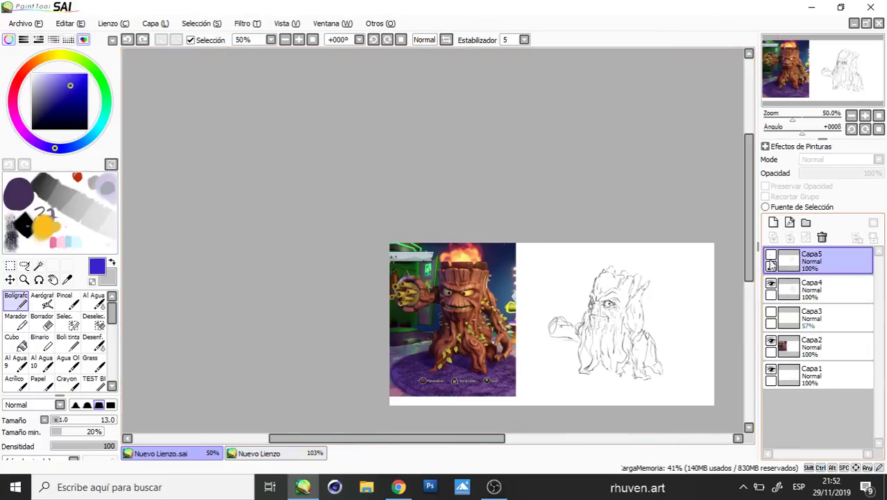
click(770, 255)
click(774, 286)
click(770, 283)
ctrl+click(774, 258)
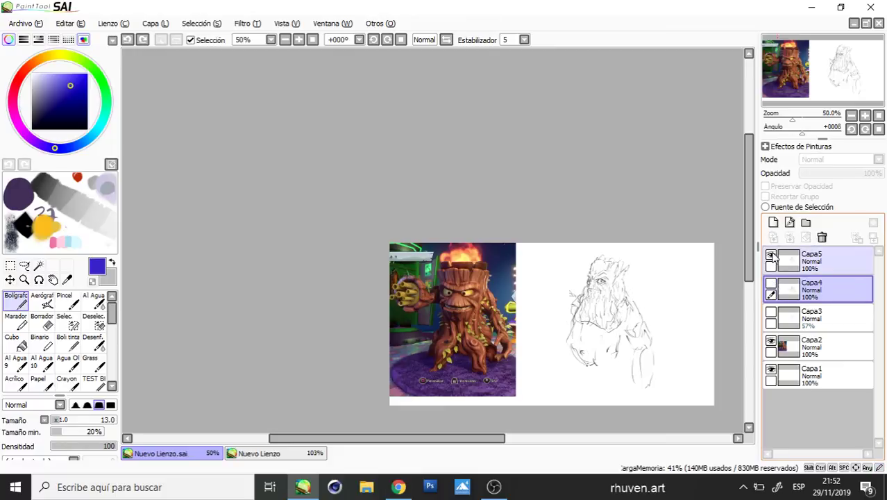
key(ctrl+Tab)
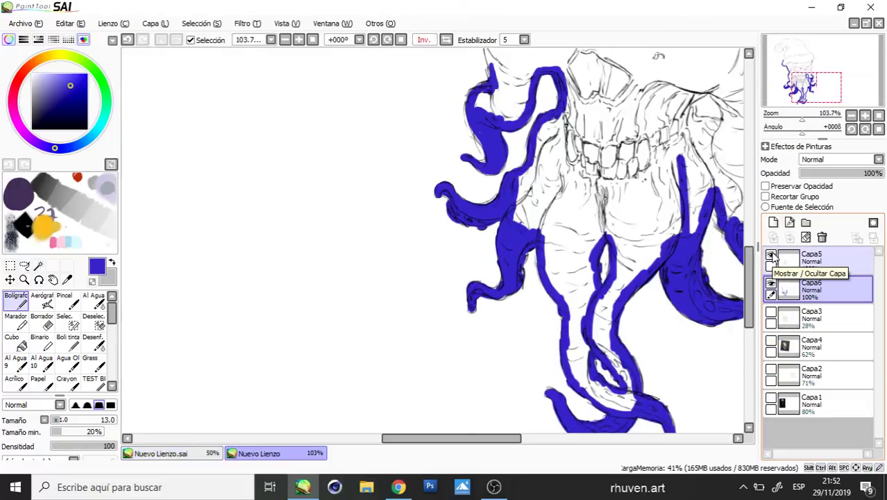
- Trace the skull's outer side and the adjoining fur trim in blue, joining the line to the cheek tentacle
drag(569, 85, 573, 265)
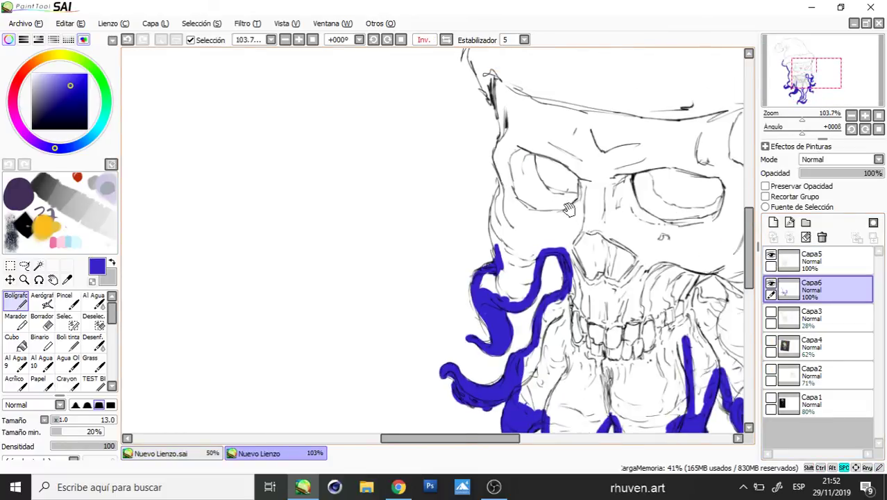
drag(563, 194, 568, 322)
drag(546, 233, 540, 227)
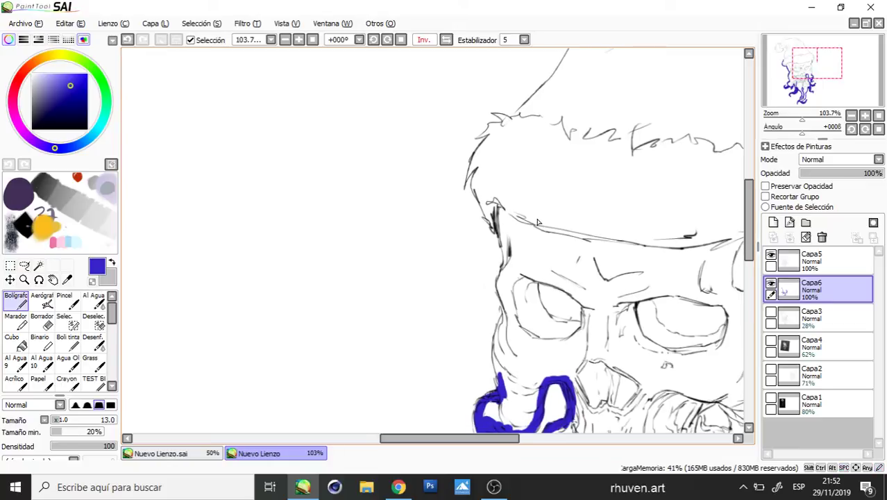
mouse_move(496, 202)
mouse_down()
mouse_move(506, 316)
mouse_move(510, 308)
mouse_up()
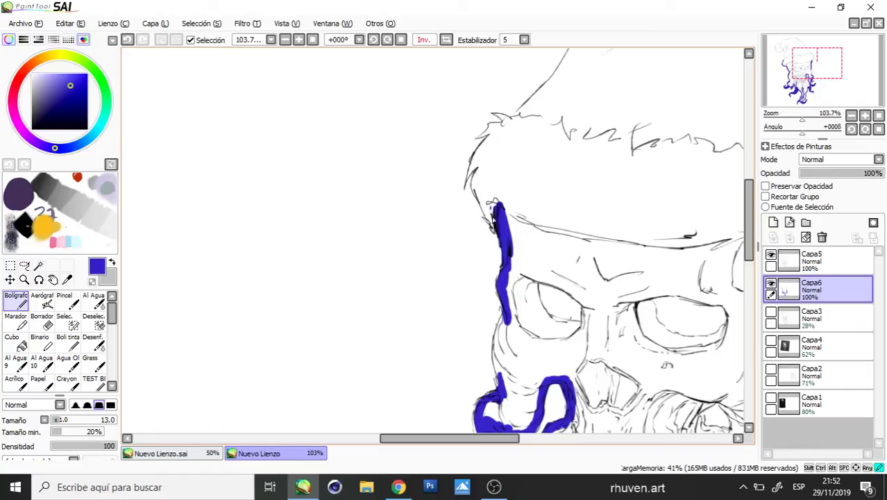
mouse_move(494, 228)
mouse_down()
mouse_move(479, 200)
mouse_move(495, 222)
mouse_up()
mouse_move(486, 200)
mouse_down()
mouse_move(500, 127)
mouse_move(510, 123)
mouse_move(501, 116)
mouse_move(509, 138)
mouse_up()
scroll(509, 139, down, 3)
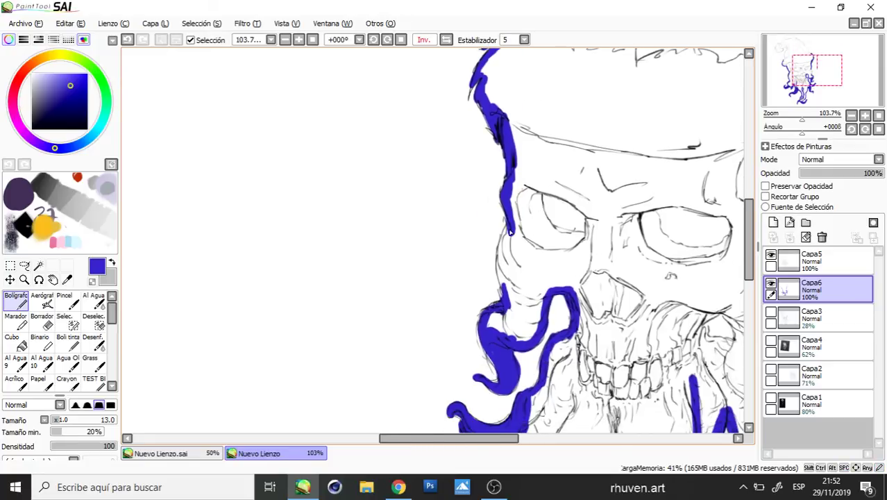
drag(507, 226, 505, 297)
- Trace the Santa hat's cone and top edge in blue from the fur trim, undoing the last two stray strokes
scroll(507, 278, up, 6)
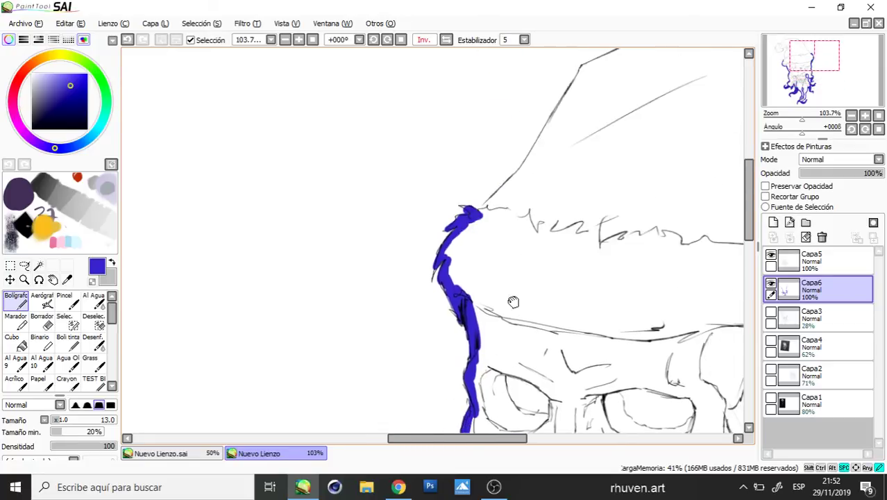
drag(472, 217, 490, 206)
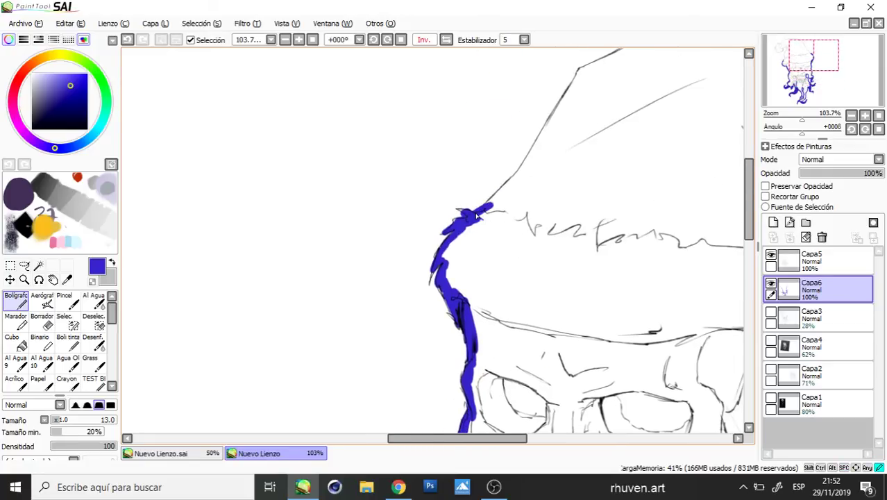
drag(477, 215, 404, 338)
mouse_move(418, 326)
mouse_down()
mouse_move(476, 289)
mouse_move(494, 222)
mouse_move(521, 186)
mouse_move(586, 151)
mouse_move(607, 144)
mouse_move(735, 160)
mouse_up()
drag(653, 244, 459, 215)
drag(519, 240, 525, 249)
mouse_move(533, 208)
mouse_down()
mouse_move(505, 243)
mouse_move(523, 280)
mouse_up()
key(ctrl+z)
key(ctrl+z)
- Close the blue outline around the hat's drooping tip and connect it to the pompom
mouse_move(524, 280)
mouse_down()
mouse_move(541, 331)
mouse_move(541, 322)
mouse_move(531, 342)
mouse_move(549, 393)
mouse_up()
drag(577, 255, 566, 202)
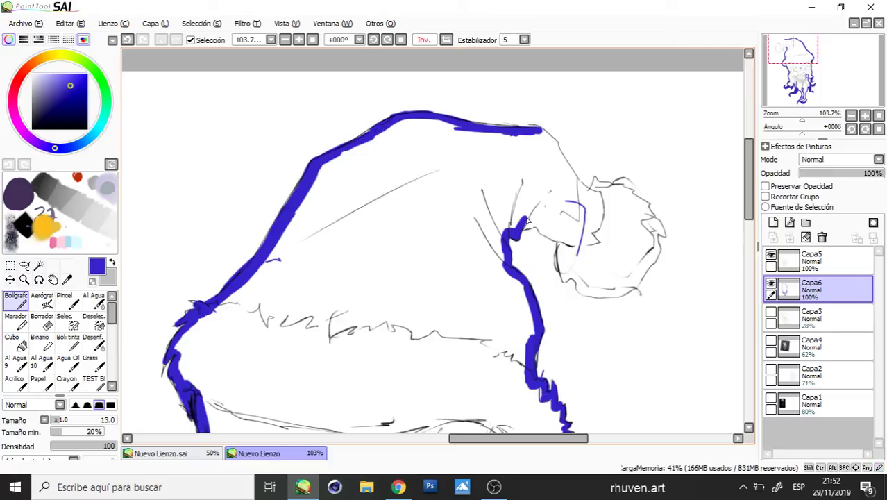
mouse_move(525, 226)
mouse_down()
mouse_move(561, 241)
mouse_move(579, 218)
mouse_move(577, 205)
mouse_move(568, 207)
mouse_move(574, 225)
mouse_move(560, 267)
mouse_move(568, 261)
mouse_move(589, 292)
mouse_move(625, 291)
mouse_move(655, 258)
mouse_move(649, 218)
mouse_move(658, 232)
mouse_move(636, 218)
mouse_move(636, 199)
mouse_move(588, 184)
mouse_up()
drag(540, 128, 591, 196)
- Flood-fill the outlined pompom, hat and skull silhouette with blue on Capa6 and return the canvas to its unmirrored view
key(g)
click(619, 243)
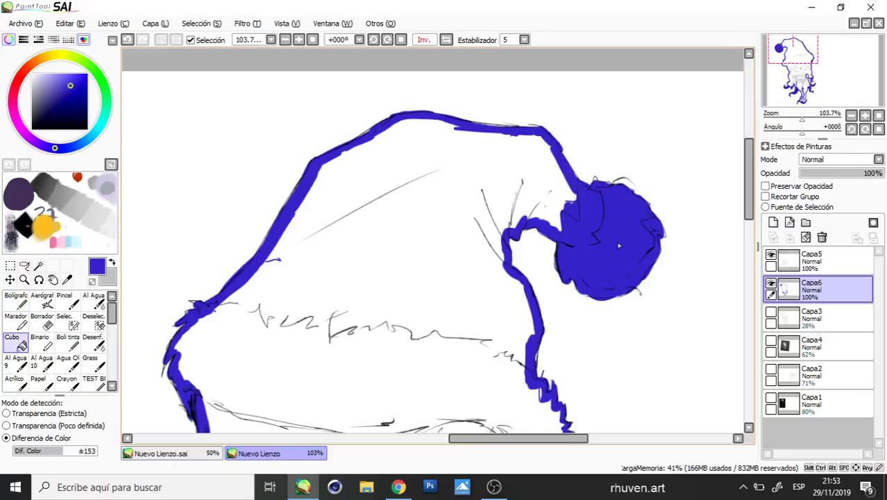
click(494, 176)
key(z)
click(567, 306)
drag(567, 306, 657, 174)
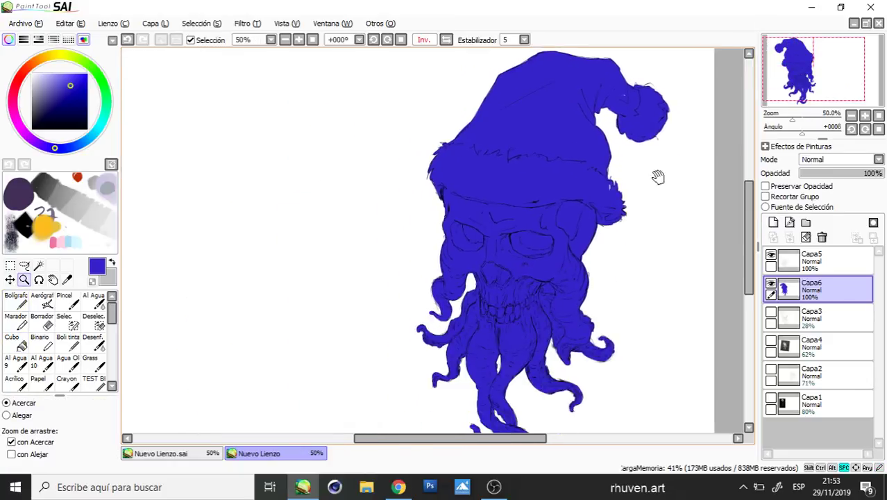
key(Home)
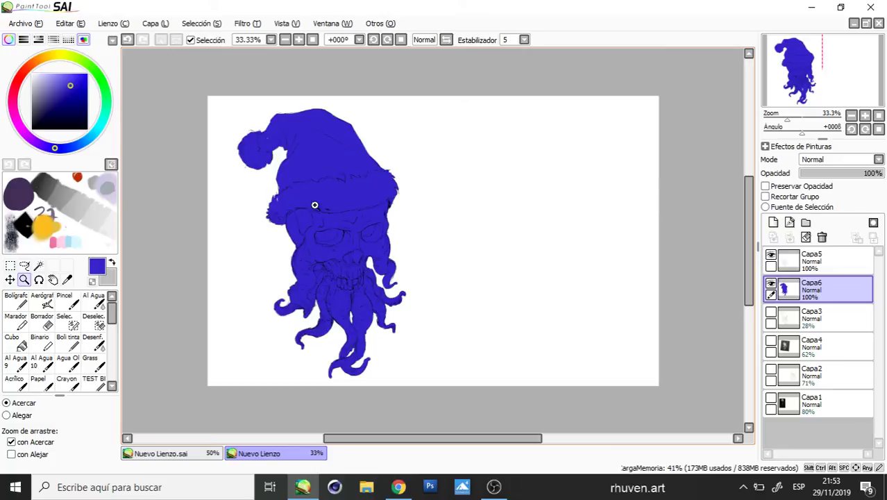
drag(347, 248, 303, 286)
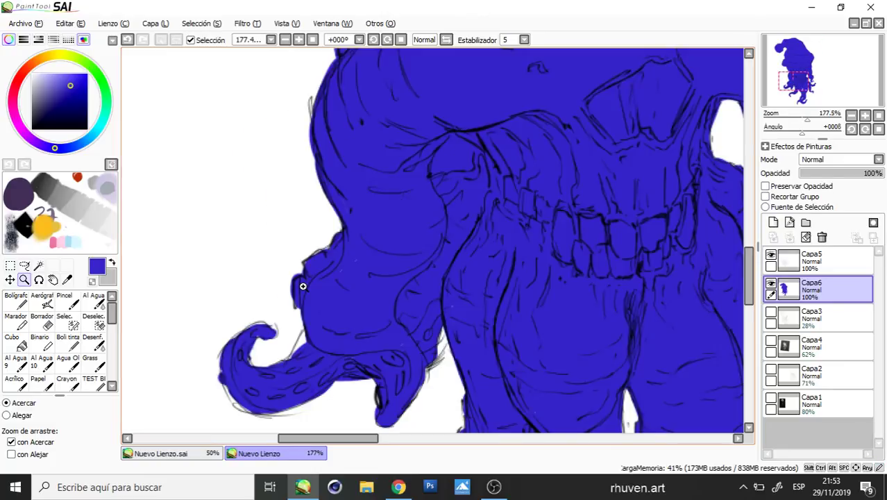
- Erase the blue fill from the gap between the skull's jaw and its cheek tentacle on Capa6
key(e)
mouse_move(444, 163)
mouse_down()
mouse_move(462, 144)
mouse_move(455, 167)
mouse_move(455, 142)
mouse_up()
key(z)
scroll(510, 187, down, 5)
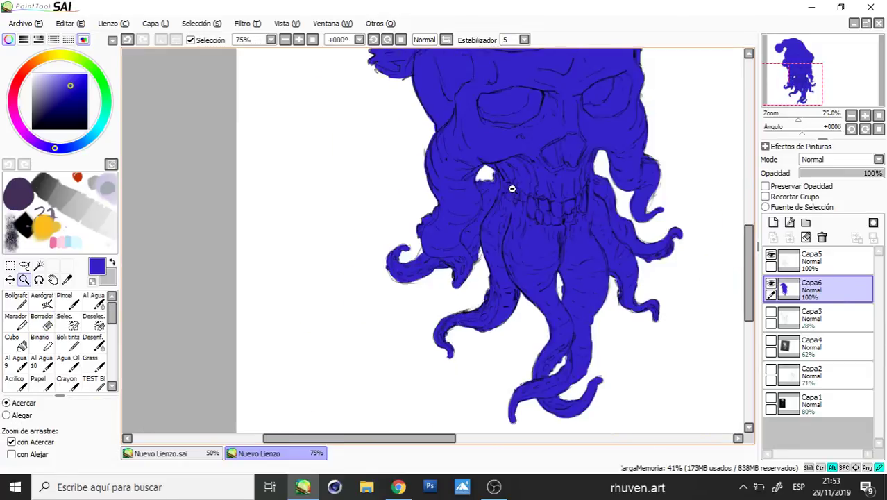
- Turn the blue silhouette on Capa6 grey by setting its saturation to -100
mouse_move(555, 225)
mouse_down()
mouse_move(550, 297)
mouse_move(565, 299)
mouse_move(565, 316)
mouse_up()
key(ctrl+u)
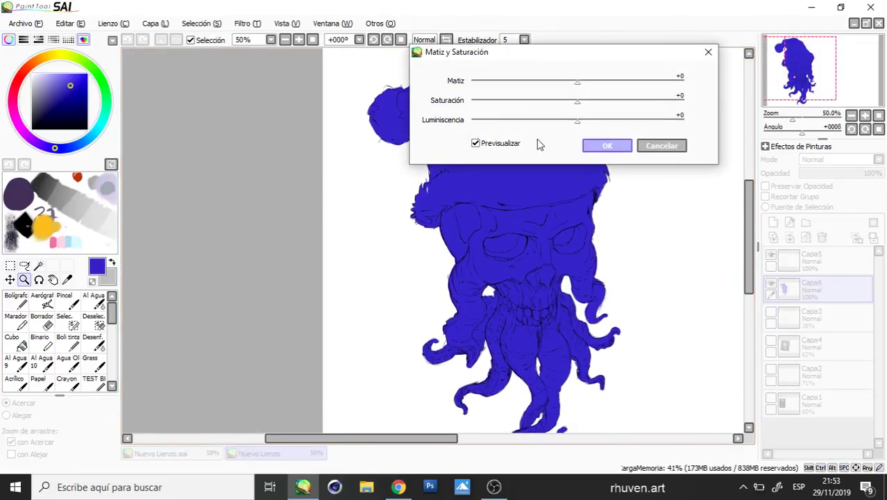
drag(577, 101, 435, 104)
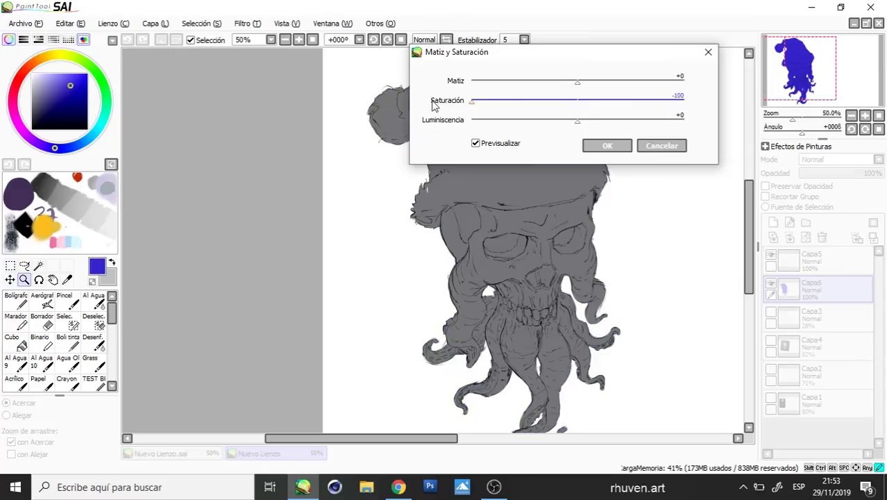
click(595, 144)
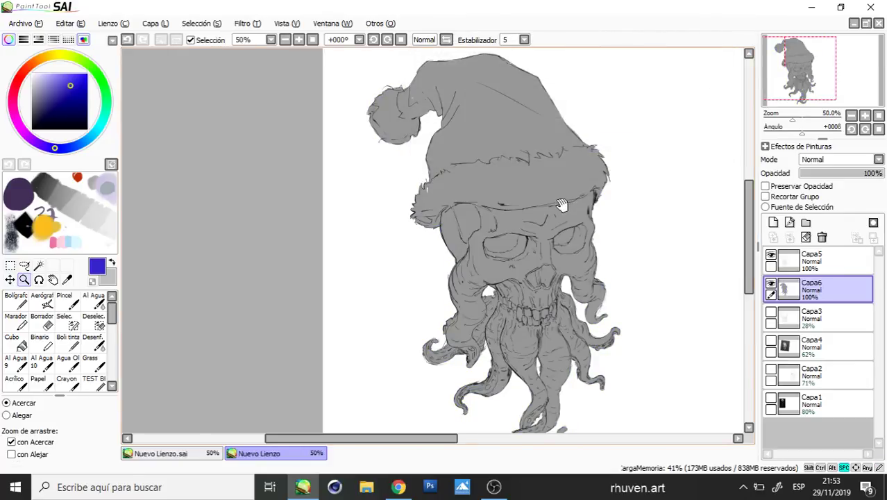
- Add a new layer directly beneath Capa6 and flood-fill it with the grey sampled from the silhouette
drag(565, 206, 565, 197)
drag(607, 217, 606, 205)
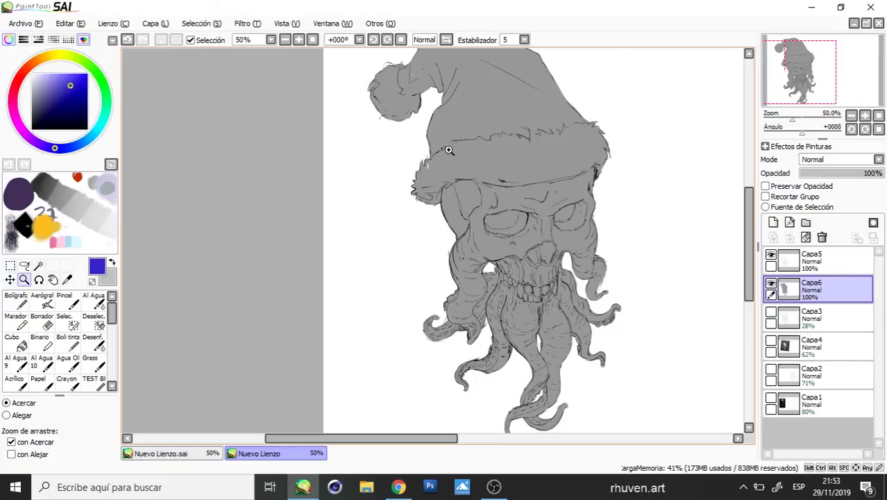
key(n)
alt+click(434, 177)
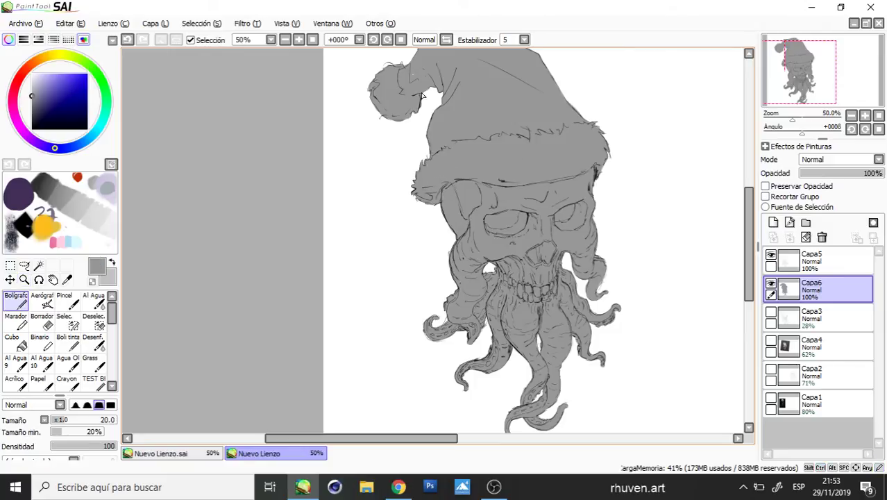
drag(535, 213, 526, 203)
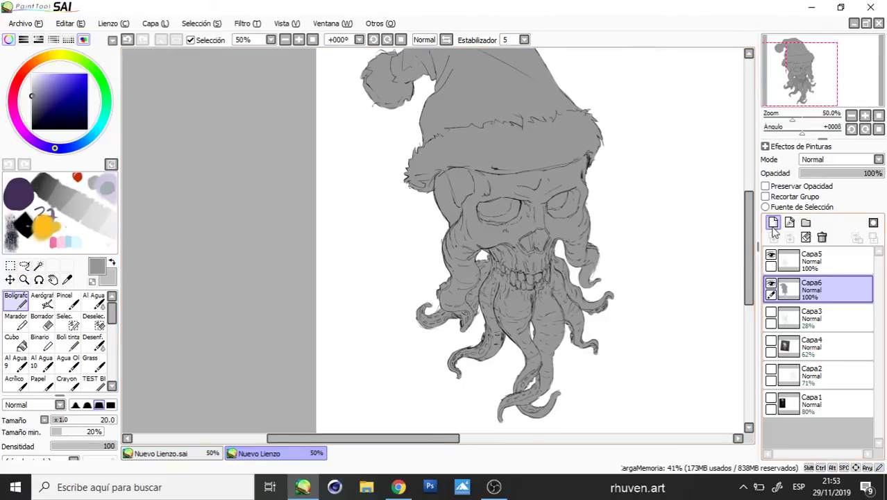
click(808, 324)
key(g)
click(772, 222)
click(652, 162)
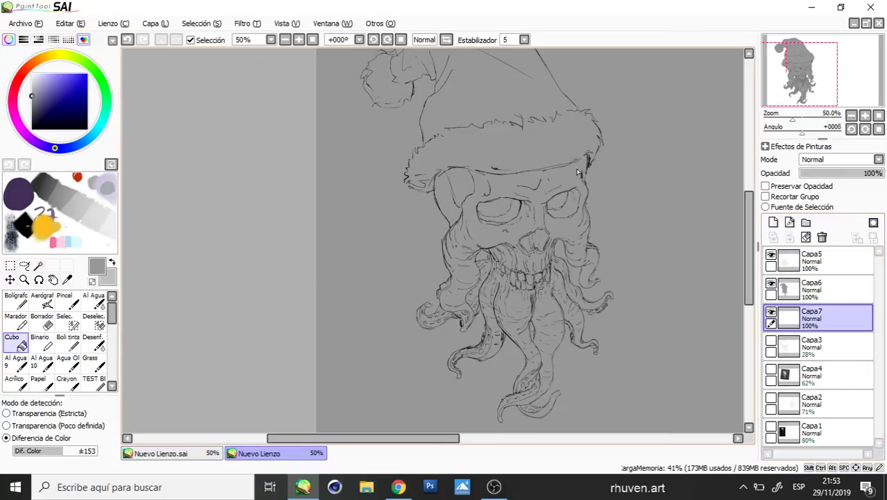
key(ctrl+u)
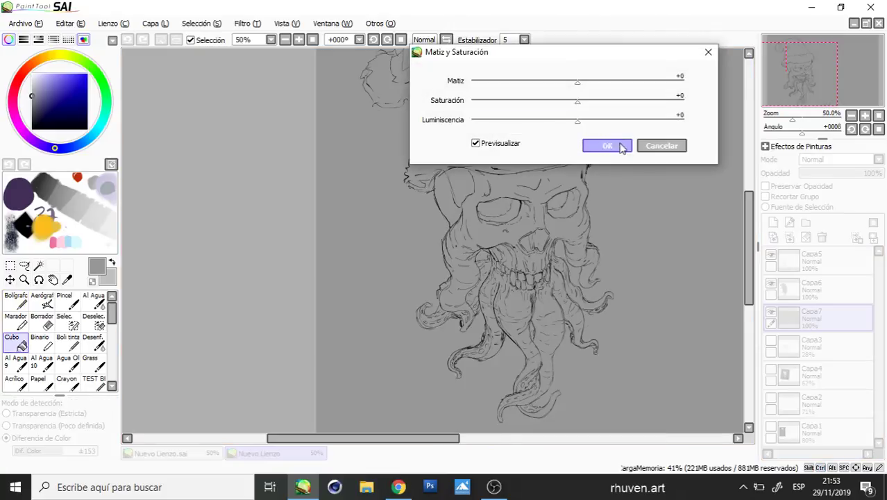
click(618, 144)
- Airbrush a soft glow in light grey sampled from the scratchpad on Capa7, around both sides of the skull
key(alt)
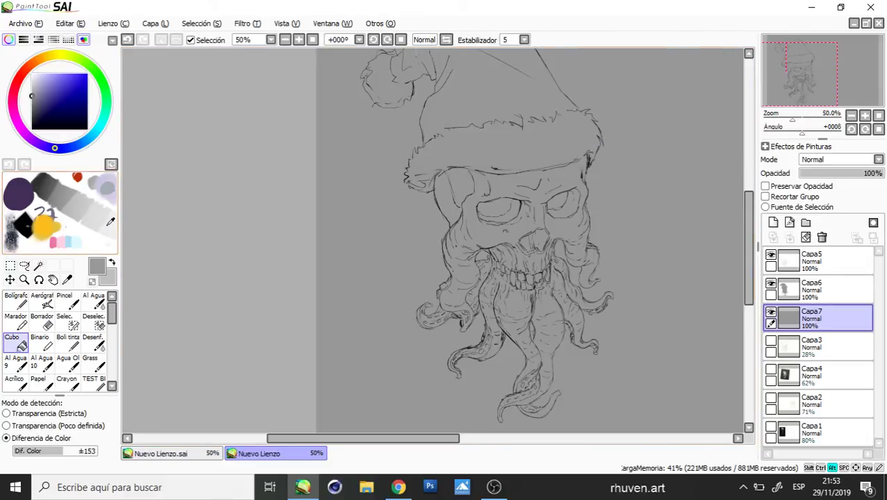
key(b)
alt+click(107, 226)
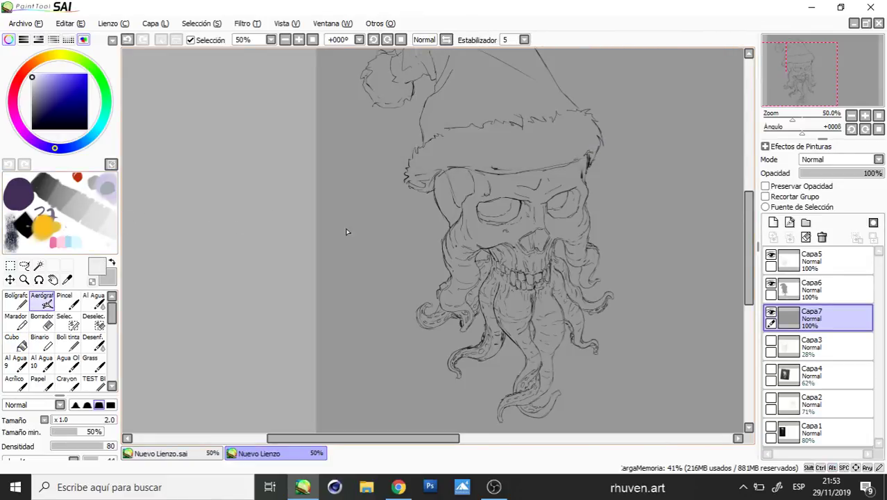
drag(347, 232, 454, 255)
drag(442, 319, 416, 200)
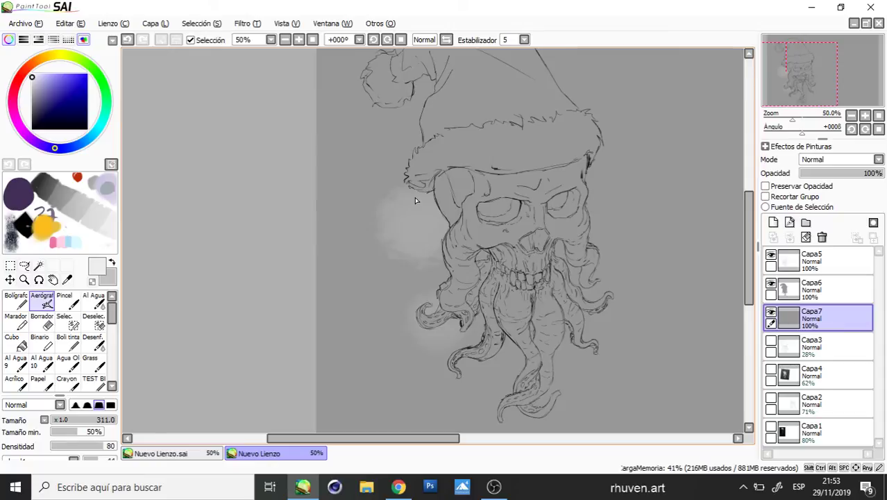
drag(436, 222, 392, 306)
drag(602, 236, 594, 172)
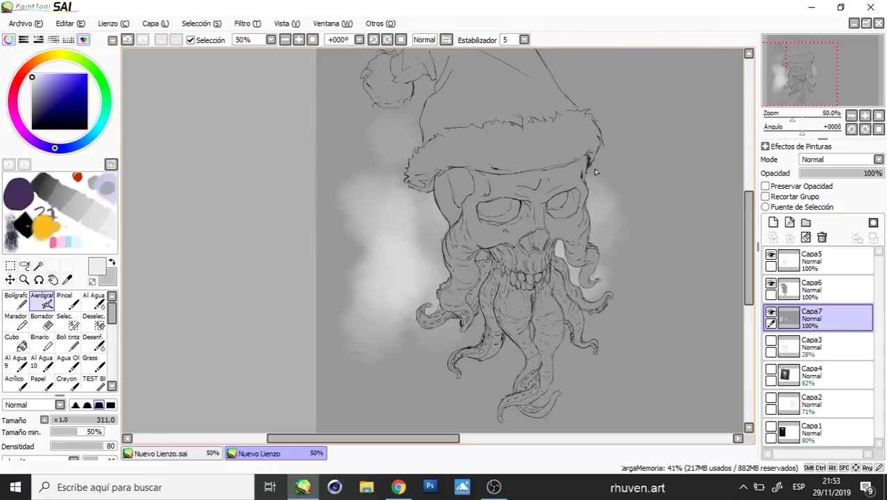
drag(419, 216, 447, 218)
mouse_move(382, 316)
mouse_down()
mouse_move(370, 309)
mouse_move(368, 208)
mouse_up()
drag(361, 180, 381, 138)
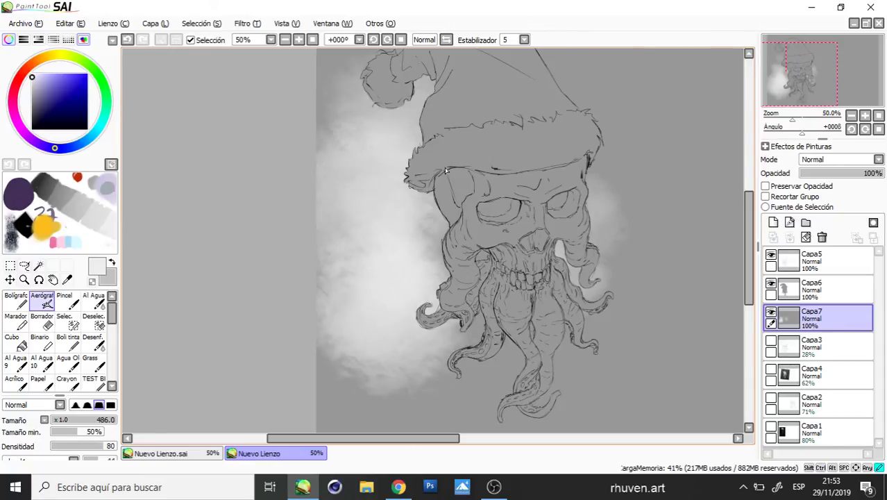
- Undo the last airbrush strokes on Capa7 and smooth the remaining background glow with a large blur brush
key(ctrl+z)
key(c)
key(ctrl+z)
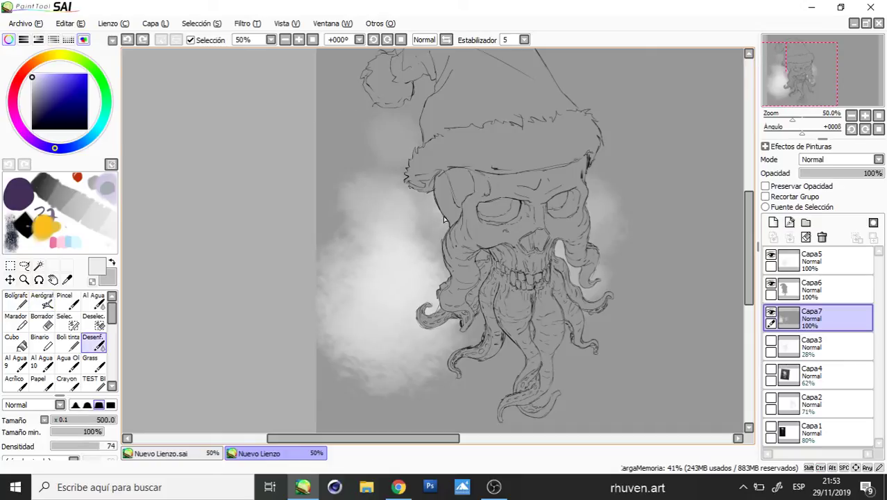
key(ctrl+z)
drag(432, 224, 420, 224)
mouse_move(418, 233)
mouse_down()
mouse_move(374, 305)
mouse_move(358, 300)
mouse_move(350, 217)
mouse_move(390, 217)
mouse_move(360, 226)
mouse_up()
mouse_move(523, 172)
mouse_down()
mouse_move(592, 195)
mouse_move(584, 265)
mouse_up()
mouse_move(404, 284)
mouse_down()
mouse_move(369, 254)
mouse_move(361, 284)
mouse_up()
mouse_move(593, 243)
mouse_down()
mouse_move(580, 286)
mouse_move(635, 306)
mouse_up()
drag(388, 257, 405, 289)
- Make Capa6 the active layer and turn on Preservar Opacidad for it
drag(552, 299, 537, 308)
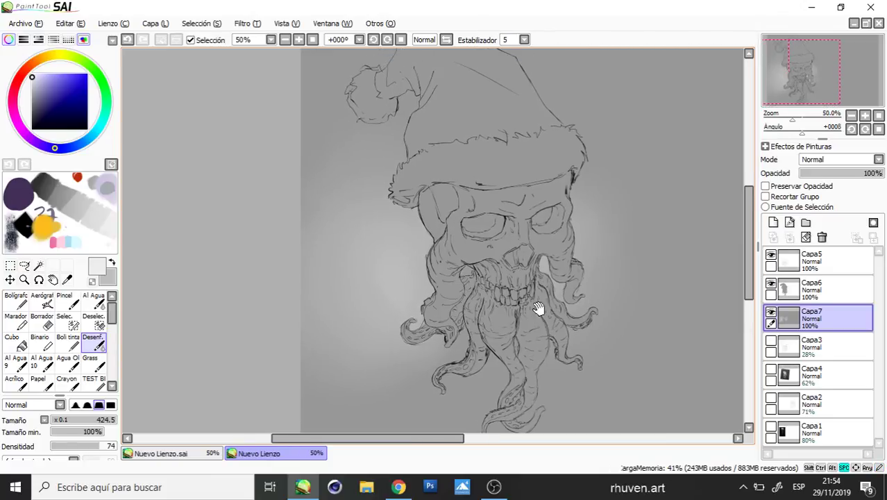
drag(600, 292, 594, 302)
click(784, 291)
scroll(604, 284, up, 2)
scroll(604, 285, left, 1)
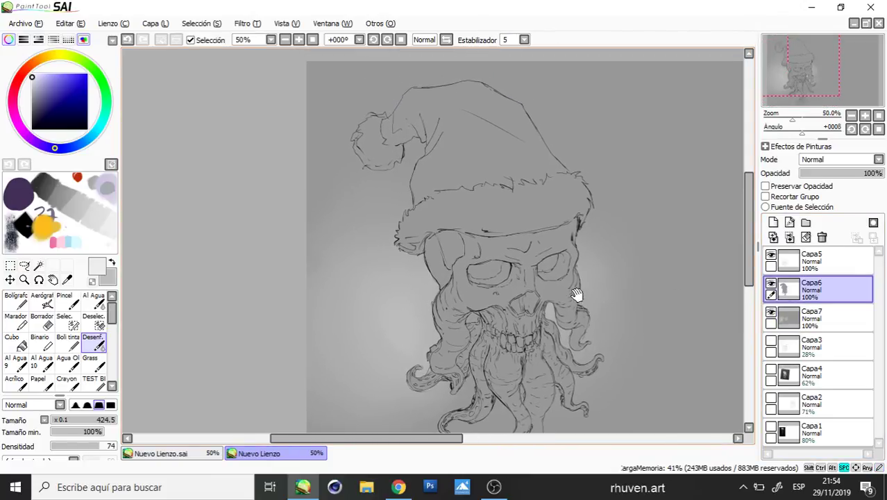
key(n)
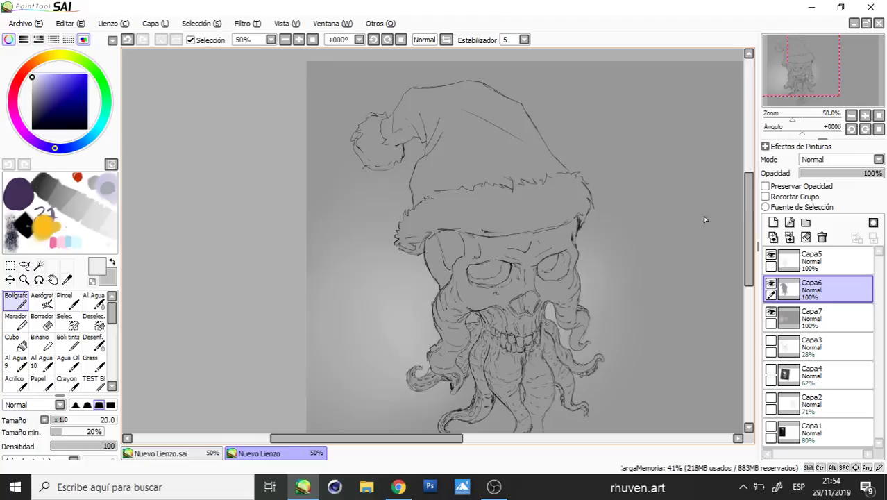
click(777, 186)
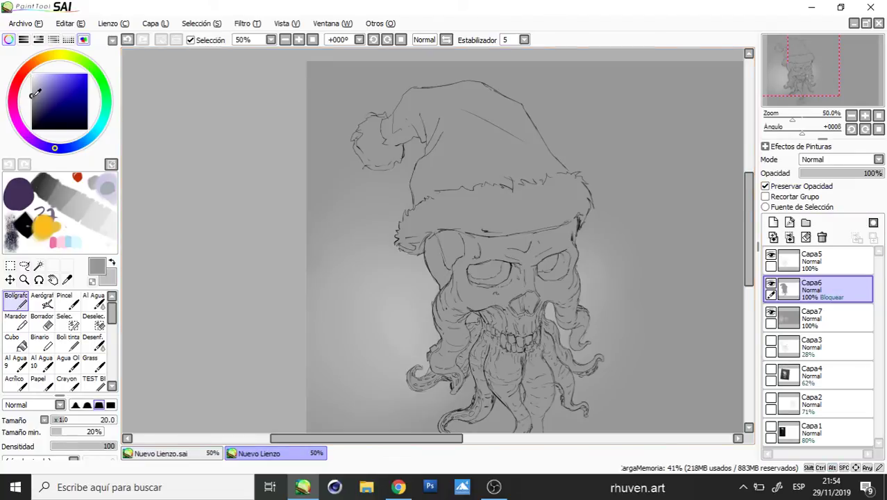
- Paint the Santa hat's cone and drooping tip in a darker grey, leaving the fur trim and pompom unpainted
drag(32, 95, 31, 107)
ctrl+alt+drag(393, 163, 415, 158)
mouse_move(396, 127)
mouse_down()
mouse_move(426, 143)
mouse_move(376, 211)
mouse_move(401, 197)
mouse_move(562, 168)
mouse_move(487, 119)
mouse_move(492, 87)
mouse_move(439, 107)
mouse_up()
drag(247, 229, 261, 197)
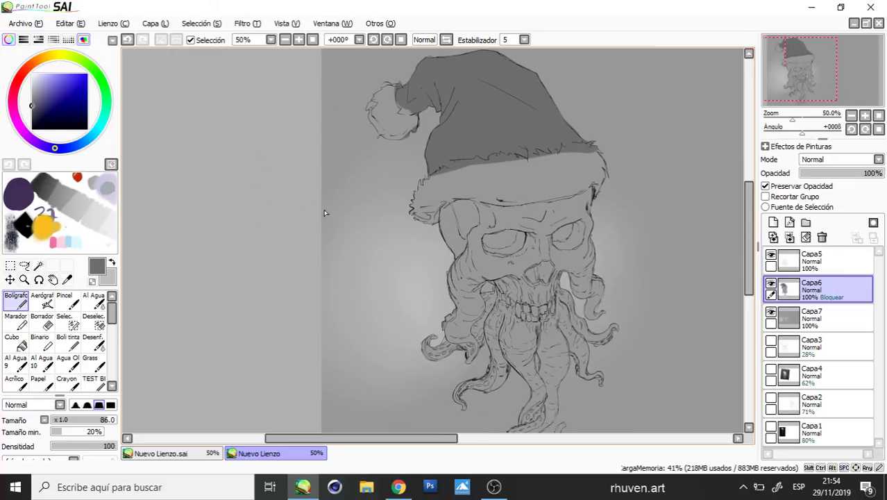
- Shade the suckered undersides of the cheek tentacle and the long tentacle below it in slightly darker grey with a size 20 pen
drag(424, 241, 395, 142)
drag(636, 207, 634, 203)
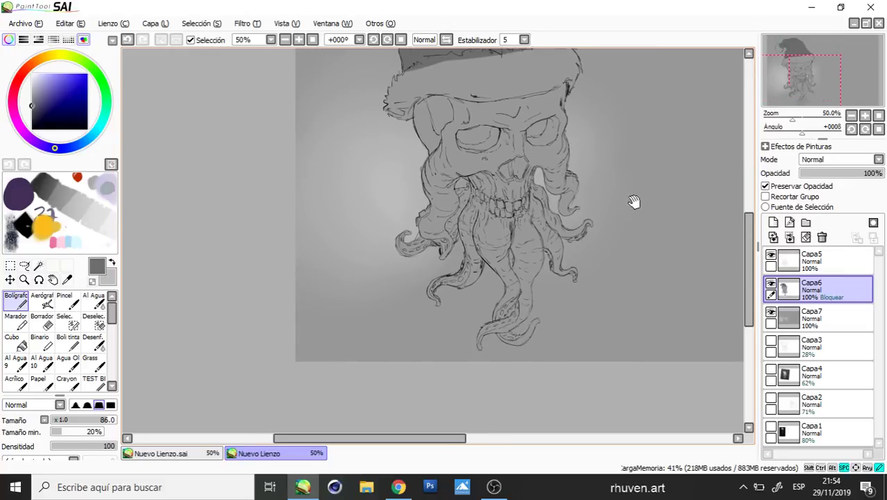
drag(649, 93, 353, 361)
drag(450, 251, 579, 328)
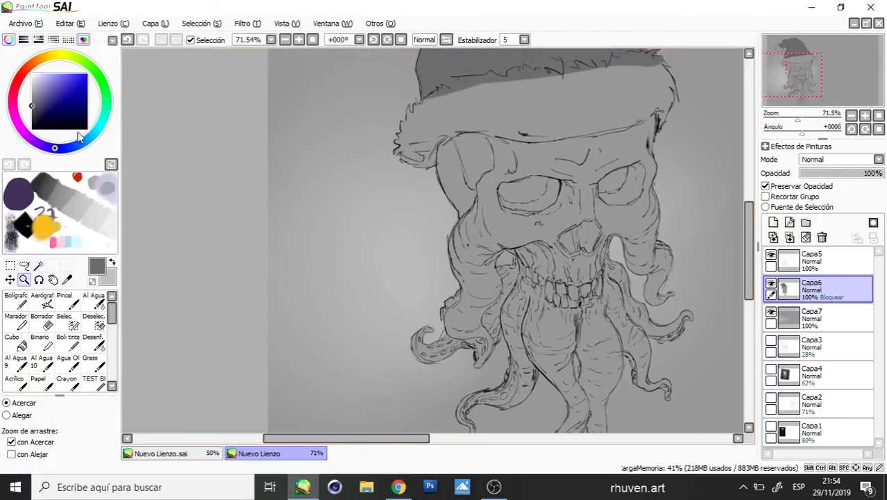
key(alt)
key(n)
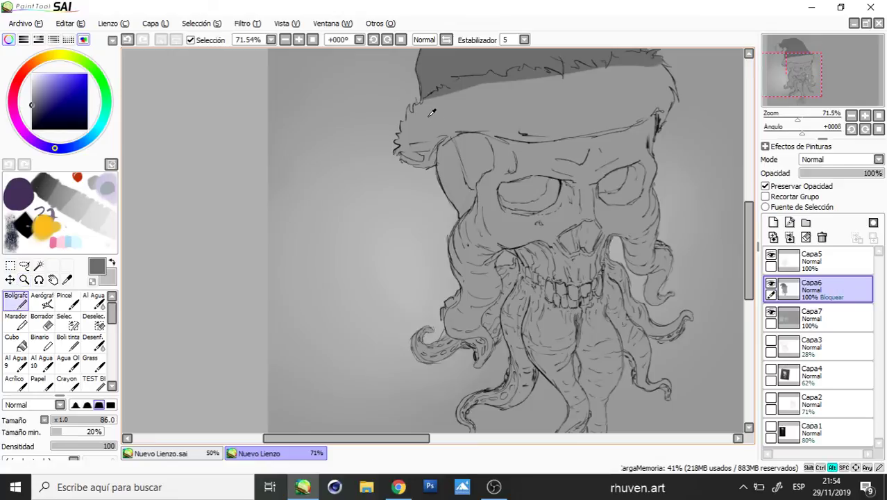
alt+click(428, 116)
click(33, 98)
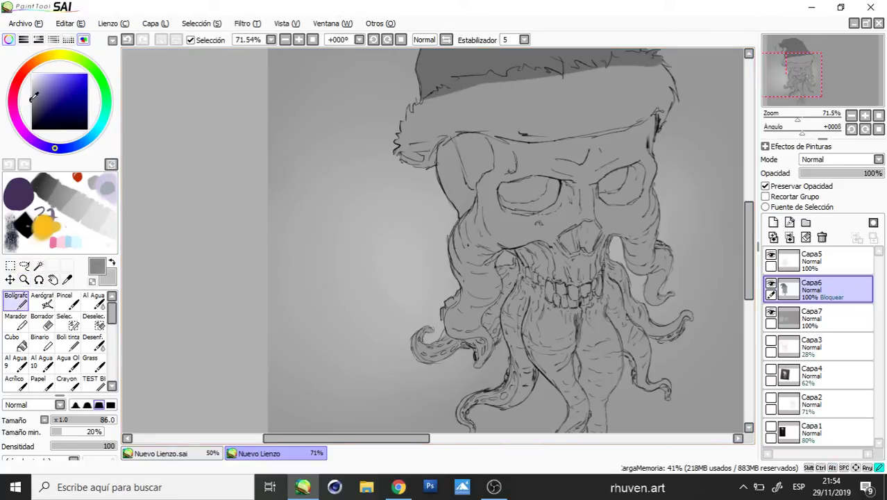
mouse_move(473, 276)
mouse_down()
mouse_move(470, 200)
mouse_move(437, 232)
mouse_up()
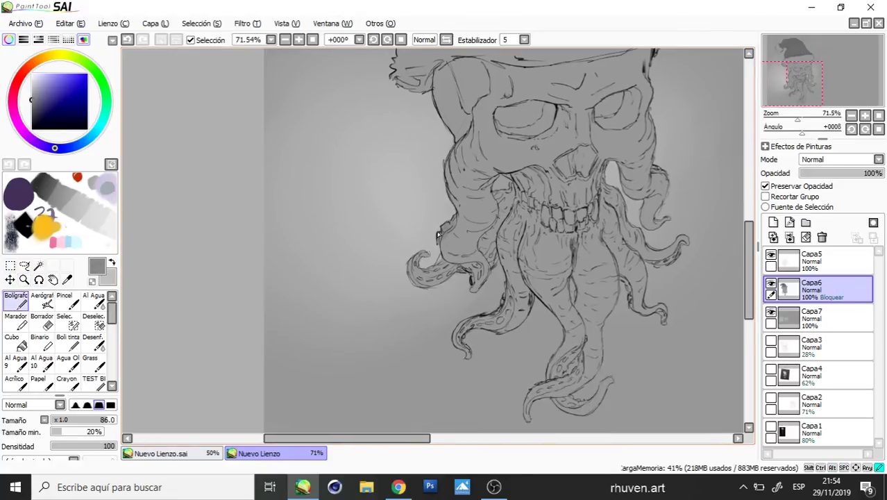
mouse_move(499, 210)
mouse_down()
mouse_move(487, 229)
mouse_move(495, 243)
mouse_up()
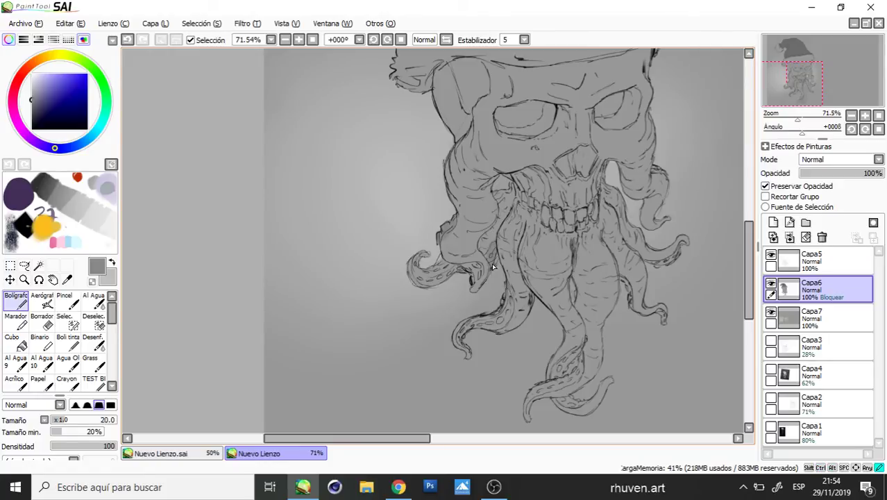
mouse_move(492, 267)
mouse_down()
mouse_move(430, 281)
mouse_move(416, 275)
mouse_move(452, 274)
mouse_up()
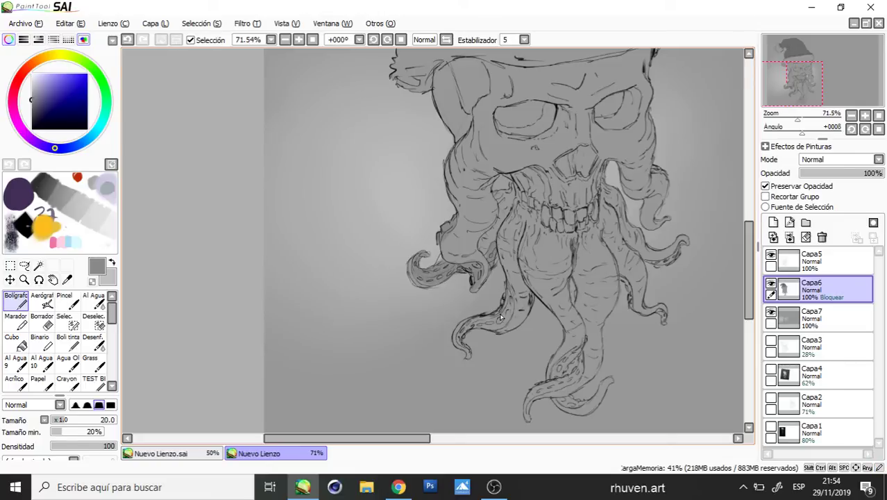
mouse_move(481, 319)
mouse_down()
mouse_move(466, 337)
mouse_move(472, 351)
mouse_up()
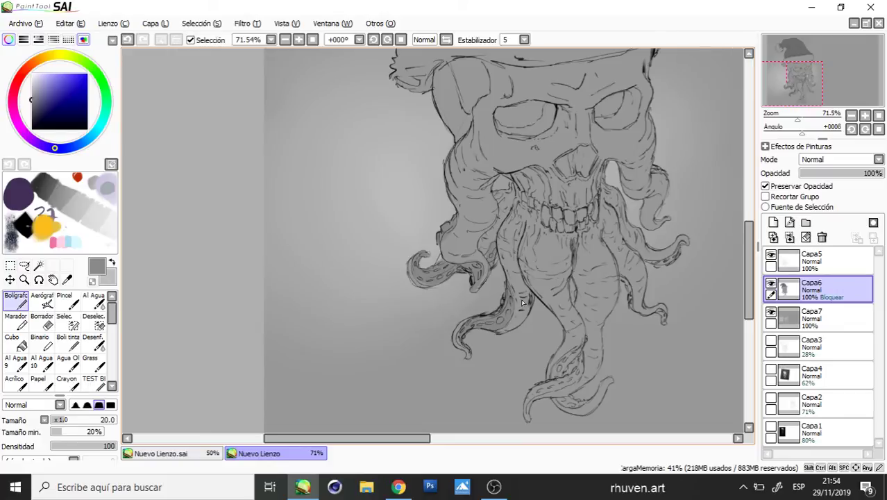
- Shade the suckered undersides of the lowest central tentacles and the tentacles on the skull's opposite side in the same grey
scroll(594, 323, down, 3)
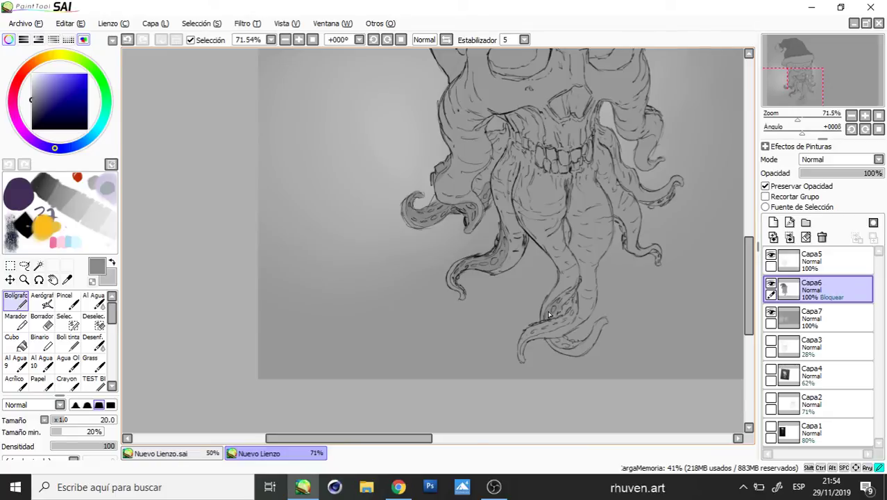
mouse_move(555, 308)
mouse_down()
mouse_move(574, 319)
mouse_move(553, 332)
mouse_move(559, 313)
mouse_move(534, 331)
mouse_move(573, 344)
mouse_up()
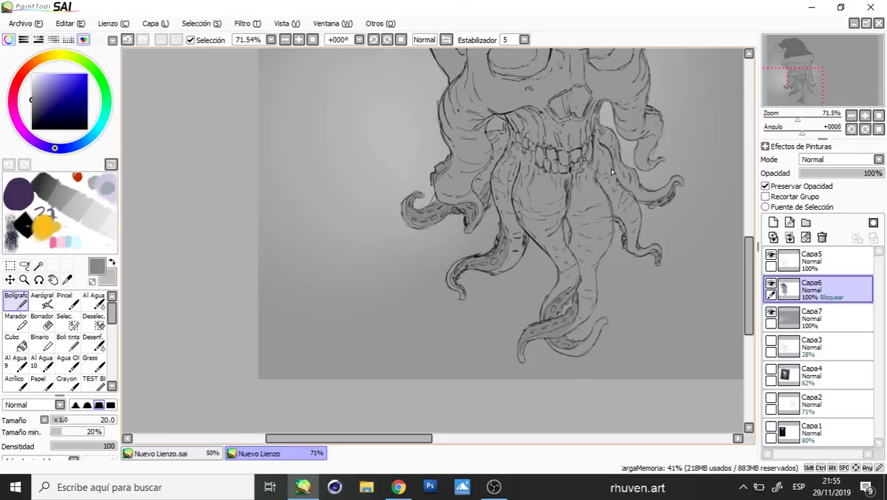
drag(612, 167, 590, 240)
drag(624, 217, 639, 233)
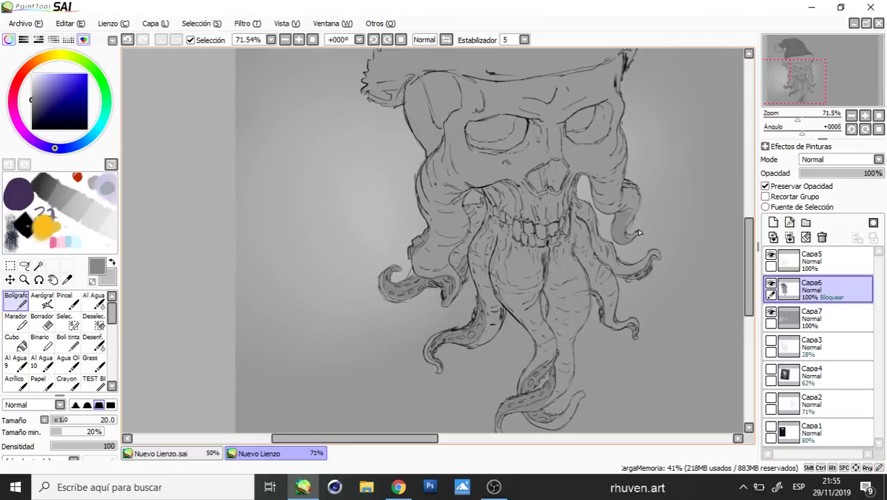
- Paint the Santa hat's pompom and fur trim in a lighter grey with a size 65 pen
key(z)
alt+click(497, 274)
drag(558, 315, 560, 340)
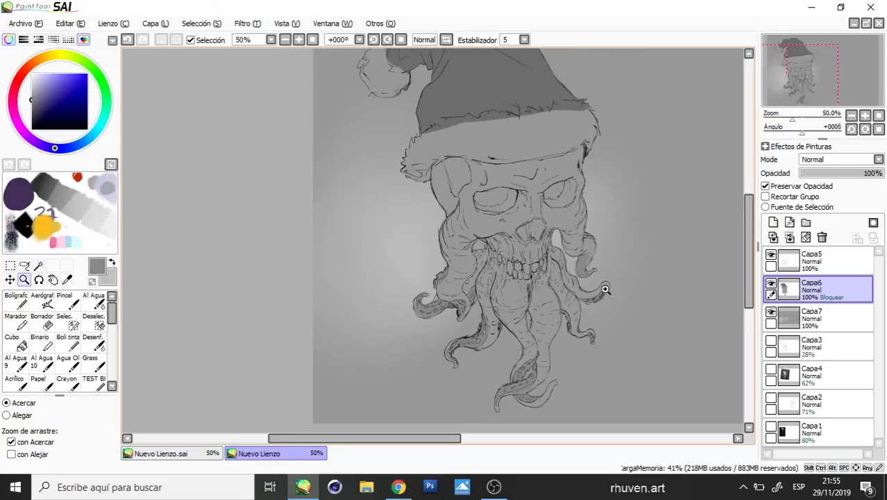
drag(562, 265, 589, 343)
key(b)
alt+click(493, 217)
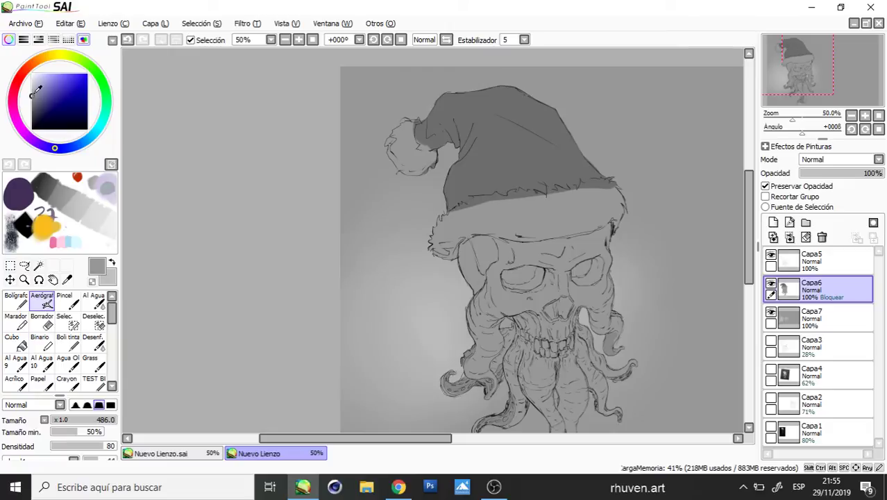
drag(32, 95, 31, 90)
key(n)
mouse_move(457, 240)
mouse_down()
mouse_move(454, 261)
mouse_move(513, 236)
mouse_move(449, 233)
mouse_up()
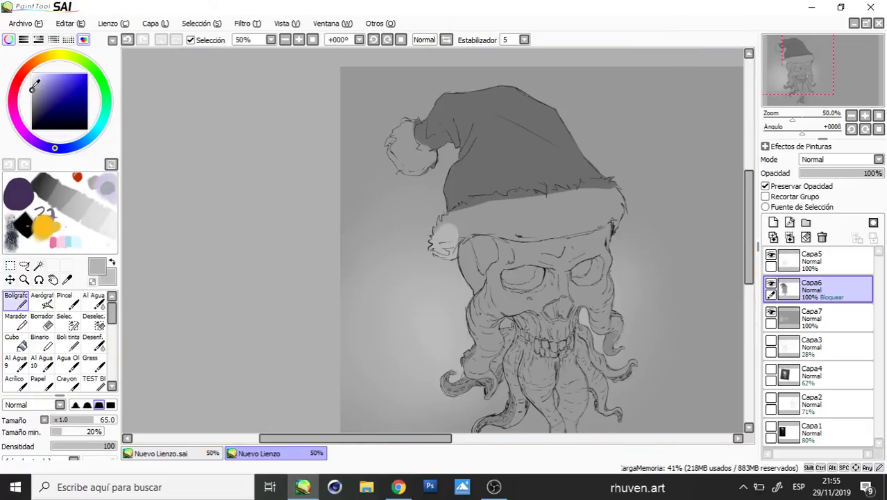
click(32, 88)
drag(405, 128, 394, 167)
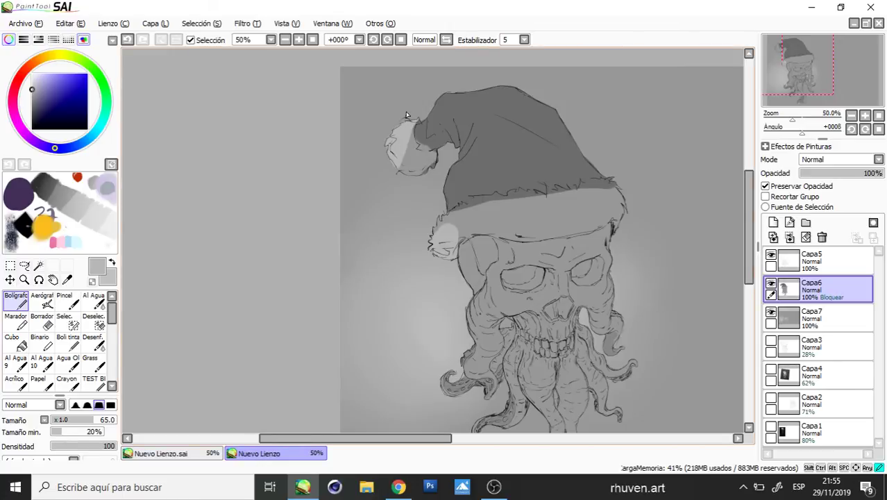
mouse_move(412, 119)
mouse_down()
mouse_move(408, 169)
mouse_move(409, 145)
mouse_move(433, 160)
mouse_up()
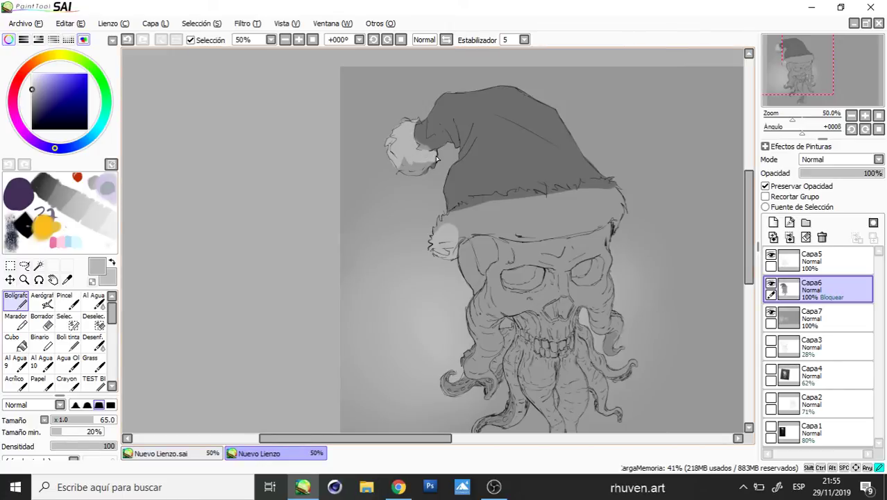
drag(437, 159, 406, 172)
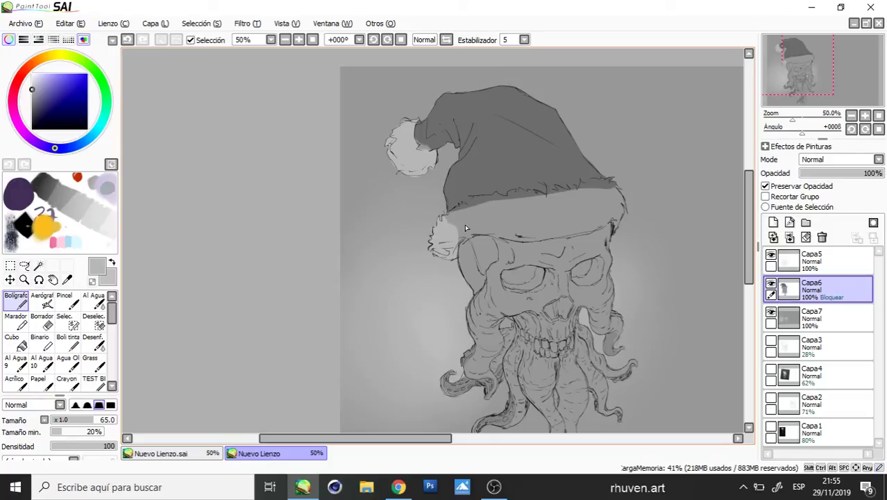
mouse_move(457, 211)
mouse_down()
mouse_move(561, 196)
mouse_move(471, 220)
mouse_move(542, 233)
mouse_move(622, 215)
mouse_up()
- Darken both eye sockets and the nasal cavity with a size 17 airbrush in dark grey, and soften the socket shading
key(z)
alt+click(592, 249)
drag(622, 284, 608, 260)
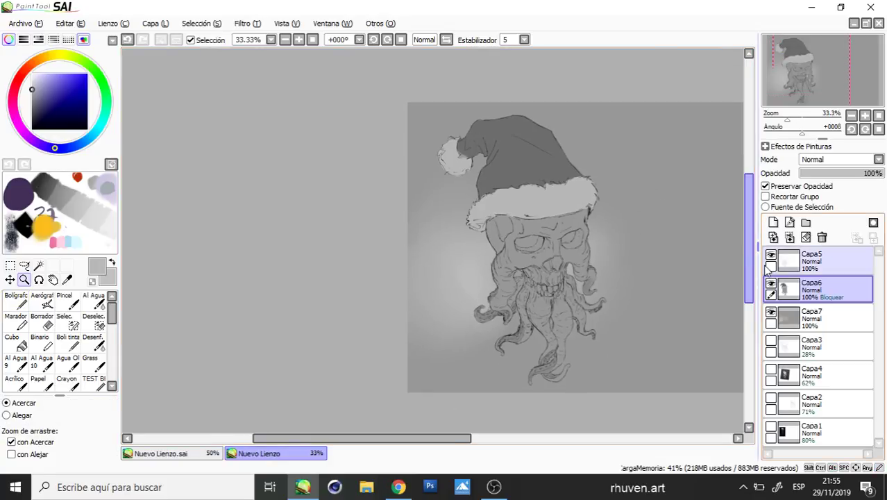
mouse_move(387, 272)
mouse_down()
mouse_move(420, 271)
mouse_move(385, 279)
mouse_up()
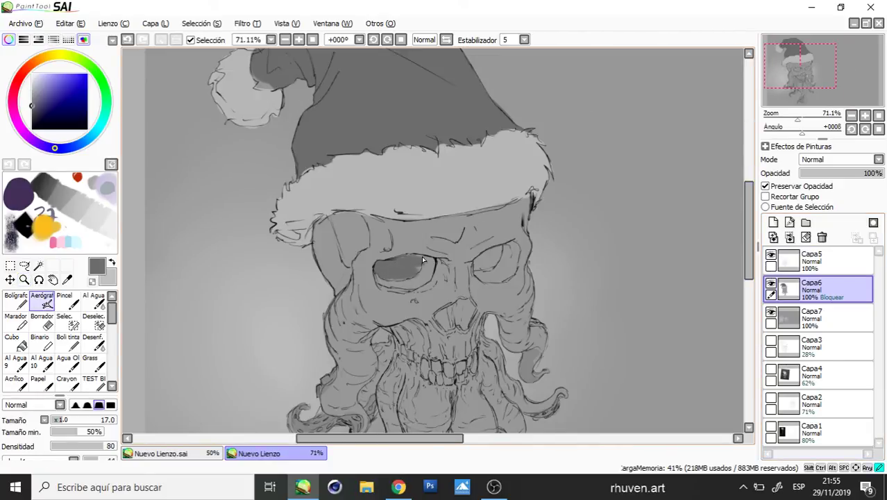
drag(479, 263, 508, 248)
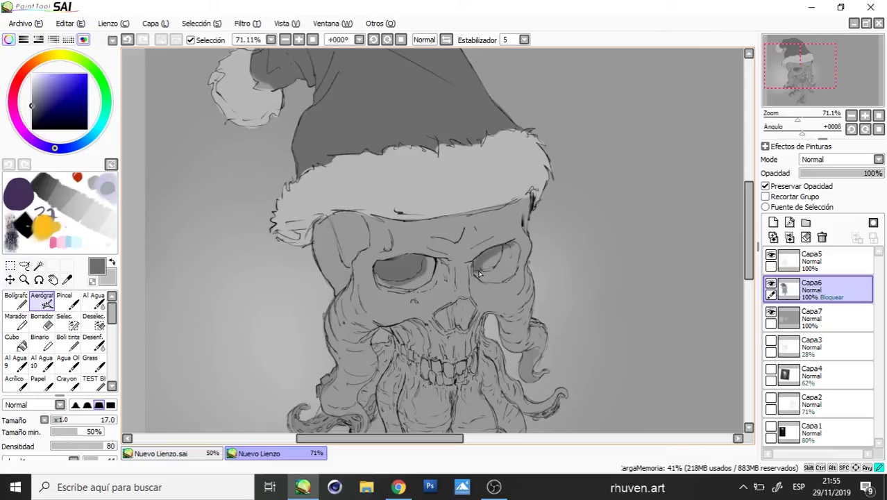
mouse_move(480, 263)
mouse_down()
mouse_move(443, 314)
mouse_move(460, 323)
mouse_move(469, 308)
mouse_up()
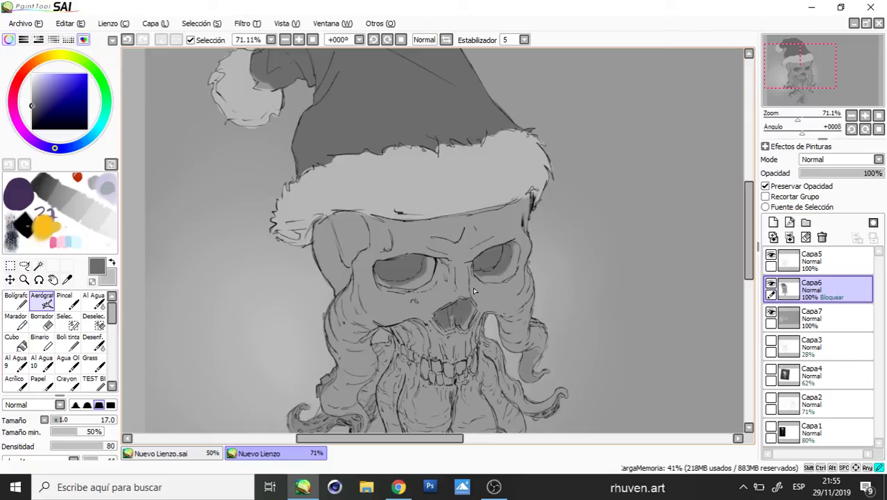
key(v)
drag(512, 262, 502, 263)
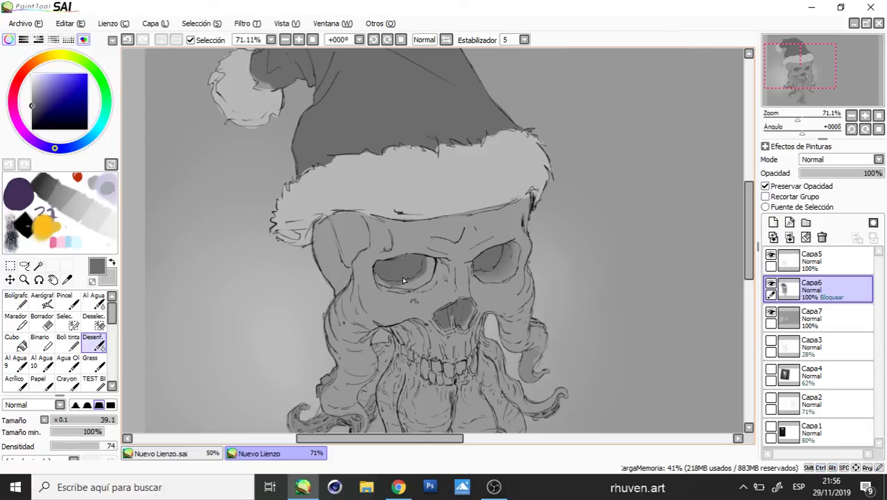
- Select the area around the whole character, paste a copy of it onto a new layer, and clear the selection
scroll(514, 248, down, 4)
key(ctrl+space)
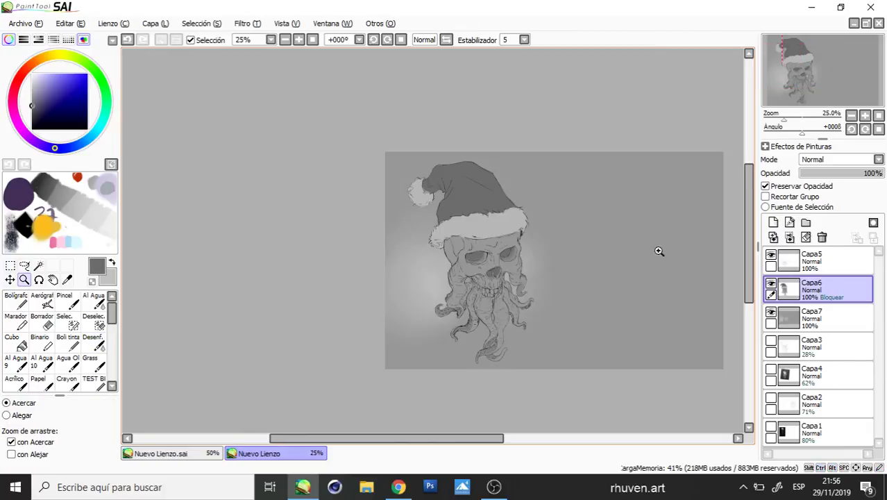
key(m)
mouse_move(563, 151)
mouse_down()
mouse_move(501, 211)
mouse_move(406, 373)
mouse_move(400, 369)
mouse_up()
key(ctrl+c)
key(ctrl+v)
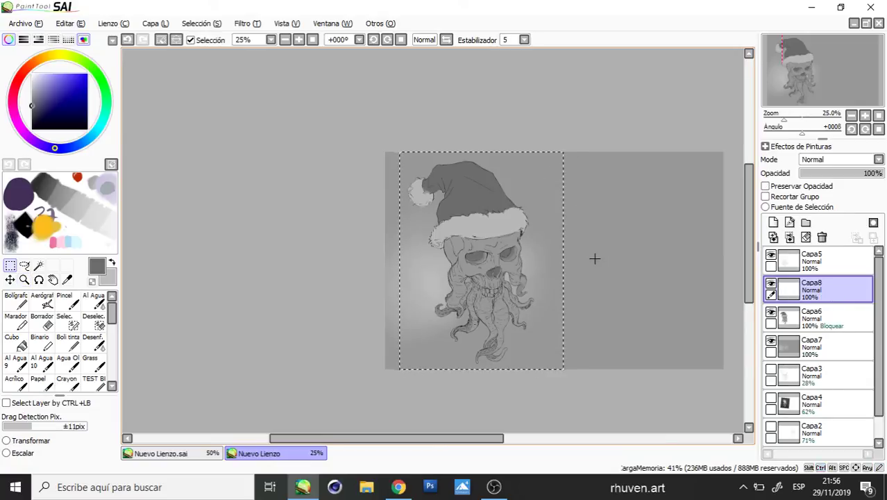
key(ctrl+d)
- Darken the pasted character copy with Matiz y Saturación by setting Luminiscencia to -52
key(ctrl+u)
drag(564, 132, 523, 134)
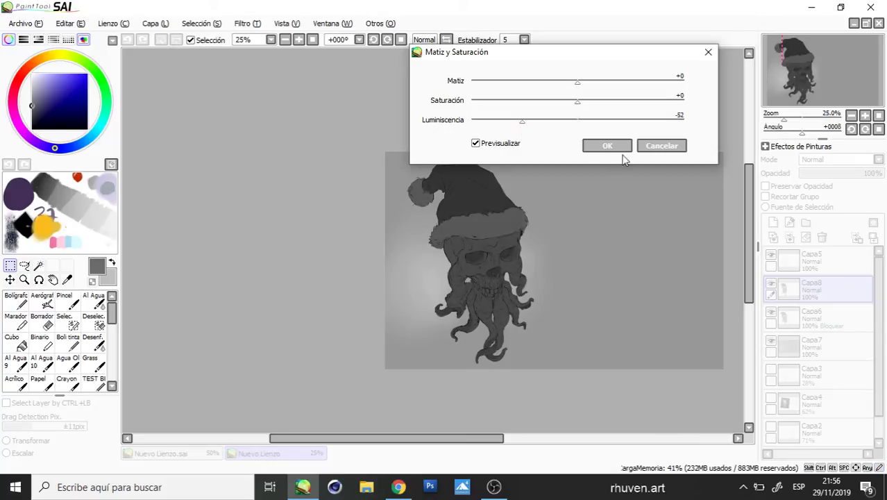
click(613, 147)
- Try erasing a small patch of the darkened copy on the forehead with a size 38 eraser
key(ctrl+space)
drag(583, 161, 383, 353)
drag(580, 116, 413, 277)
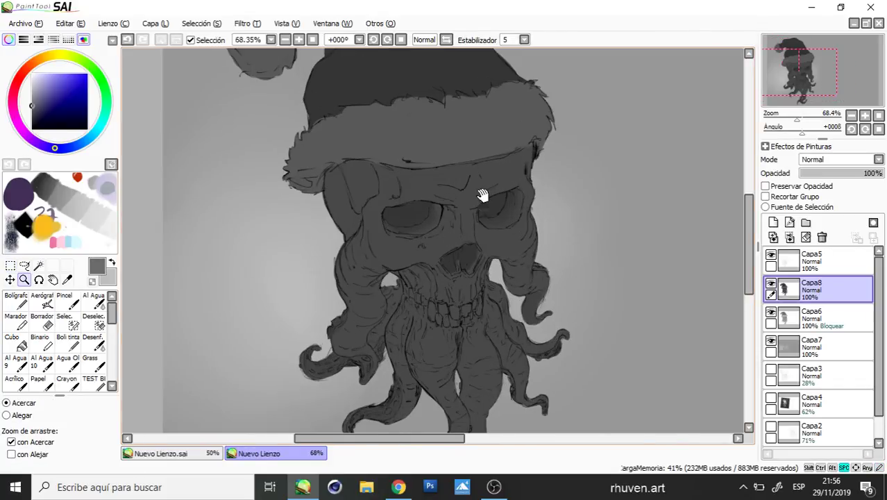
drag(466, 198, 420, 211)
key(e)
alt+click(453, 226)
alt+click(457, 227)
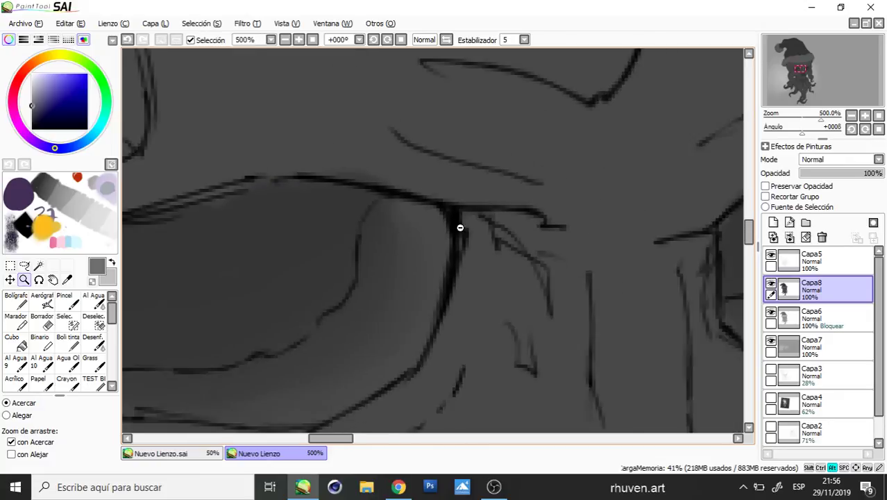
alt+click(460, 228)
alt+click(462, 228)
alt+click(464, 228)
alt+click(464, 228)
alt+click(466, 230)
alt+click(467, 230)
drag(506, 251, 506, 268)
key(e)
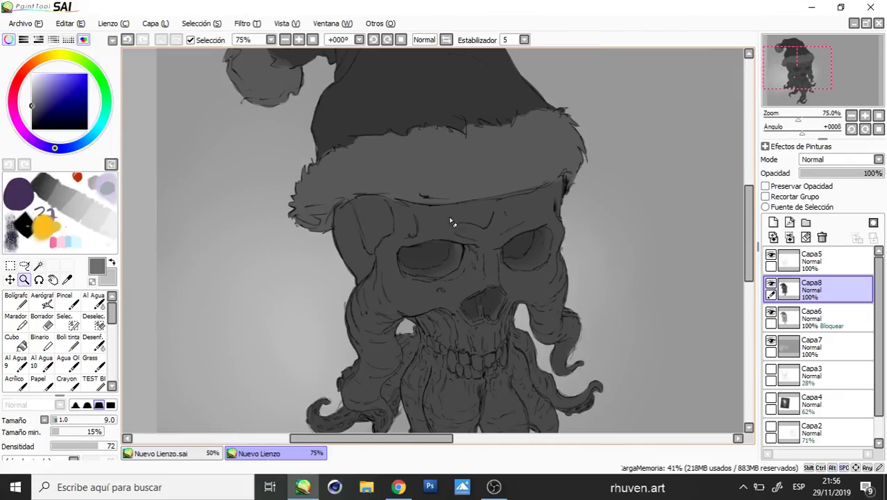
drag(420, 211, 433, 222)
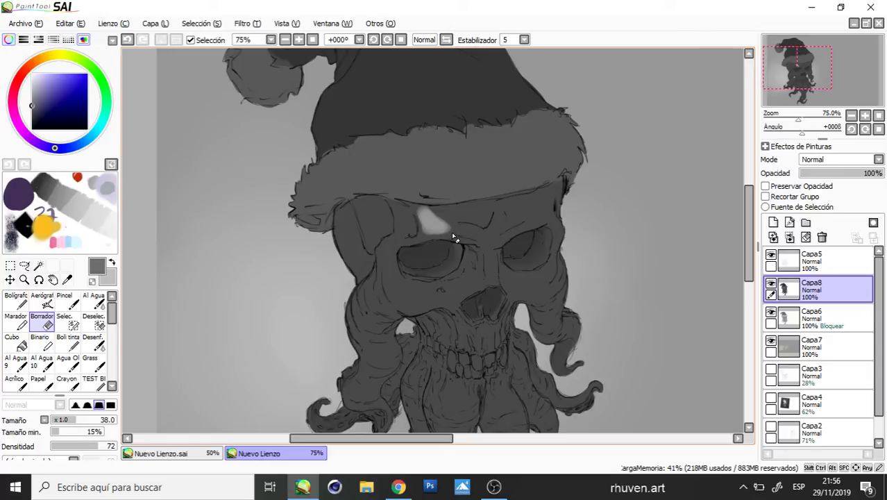
- Try a size 154 eraser across the forehead and fur trim of the darkened copy, and undo the erasing
key(ctrl+alt)
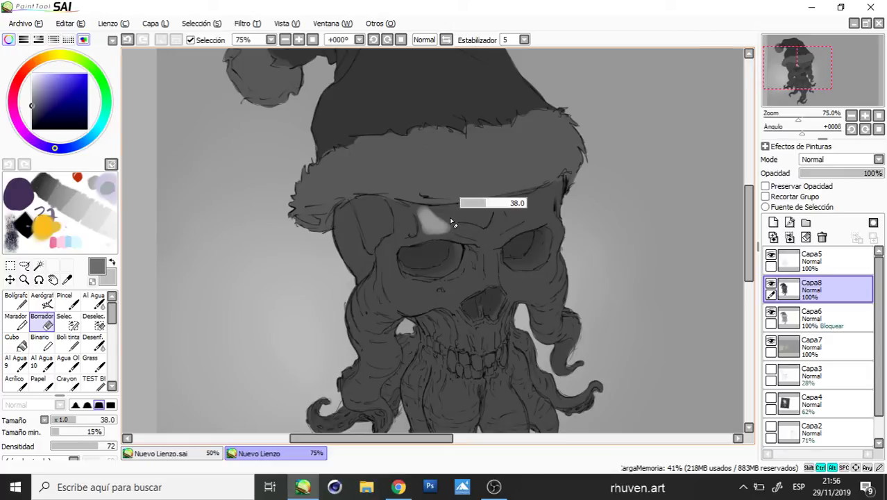
ctrl+alt+click(472, 261)
ctrl+alt+click(489, 251)
drag(490, 252, 510, 250)
drag(460, 230, 472, 229)
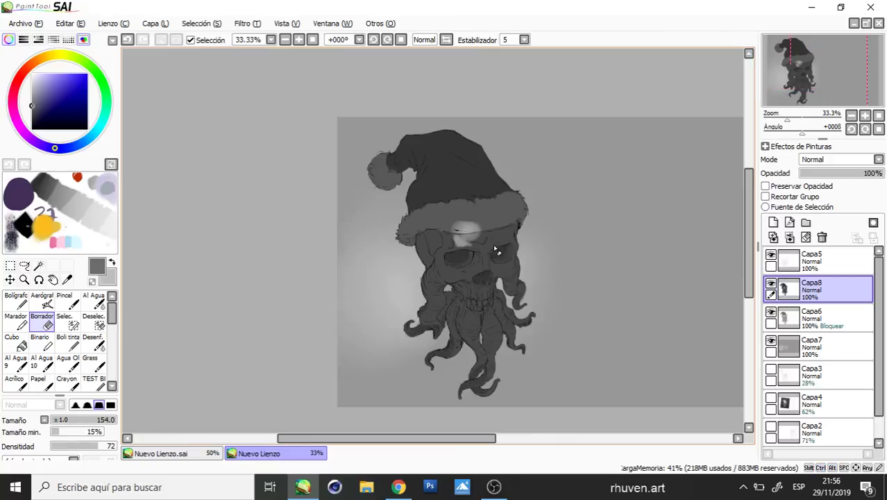
key(ctrl+z)
key(ctrl+z)
key(ctrl+z)
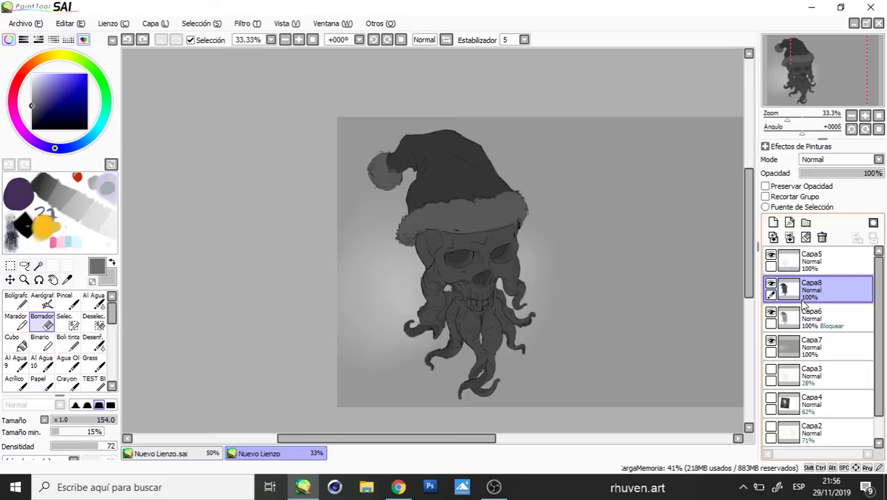
- Place Capa8 and a new empty layer beneath Capa6, and turn on Recortar Grupo for Capa6
drag(802, 299, 803, 327)
click(772, 222)
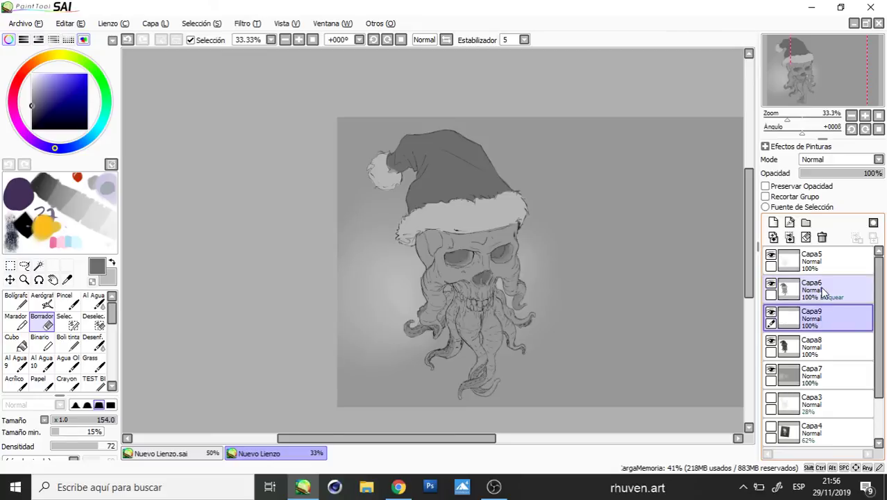
click(821, 290)
click(802, 198)
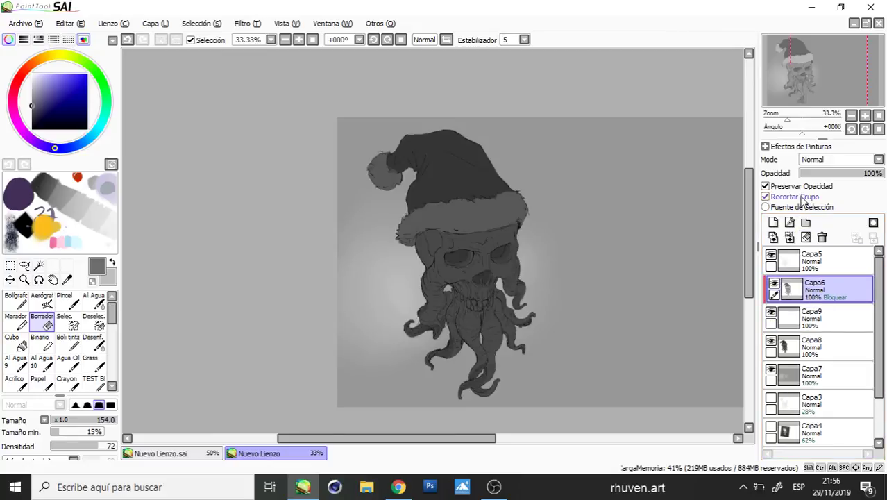
- Reveal soft light patches on the forehead, temple and both cheekbones by airbrushing Capa9 at size 63
click(802, 319)
key(ctrl+space)
drag(510, 267, 330, 353)
mouse_move(418, 211)
mouse_down()
mouse_move(447, 206)
mouse_move(388, 203)
mouse_move(453, 201)
mouse_move(425, 216)
mouse_move(490, 197)
mouse_move(414, 210)
mouse_up()
drag(363, 199, 407, 279)
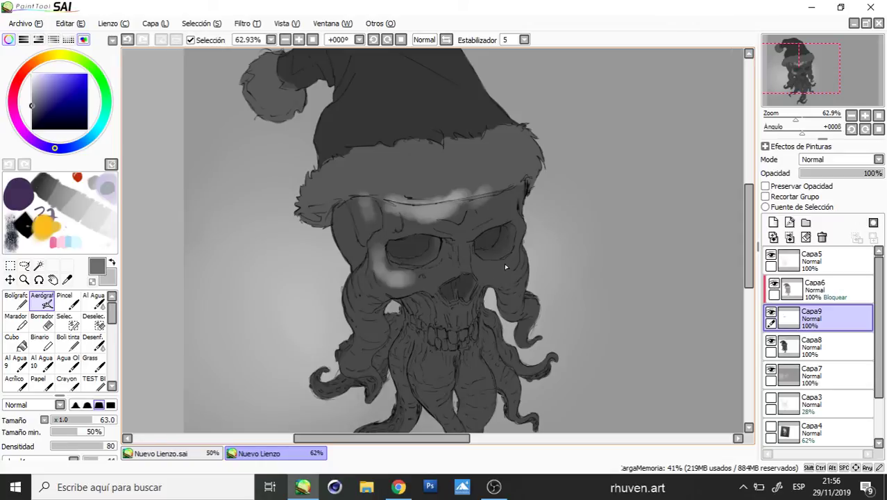
mouse_move(506, 265)
mouse_down()
mouse_move(484, 270)
mouse_move(506, 268)
mouse_up()
- Airbrush soft light patches onto the two central tentacles' bulges and the thick cheek tentacle
mouse_move(459, 370)
mouse_down()
mouse_move(470, 267)
mouse_move(439, 281)
mouse_up()
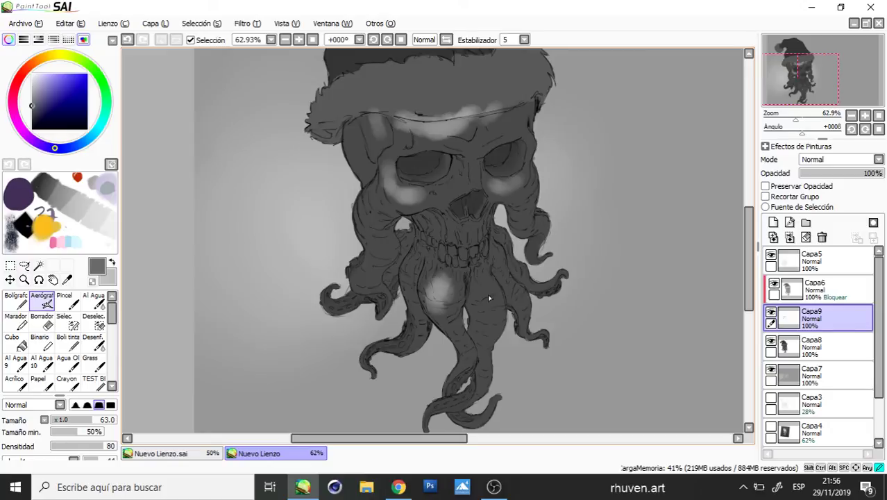
drag(489, 298, 485, 312)
drag(385, 256, 381, 254)
- Soften the light patches on the tentacles, face and forehead with the Desenf. blur brush at size 50.3
key(b)
drag(494, 319, 488, 332)
mouse_move(480, 300)
mouse_down()
mouse_move(487, 334)
mouse_move(486, 298)
mouse_move(483, 311)
mouse_up()
key(ctrl+z)
key(ctrl+z)
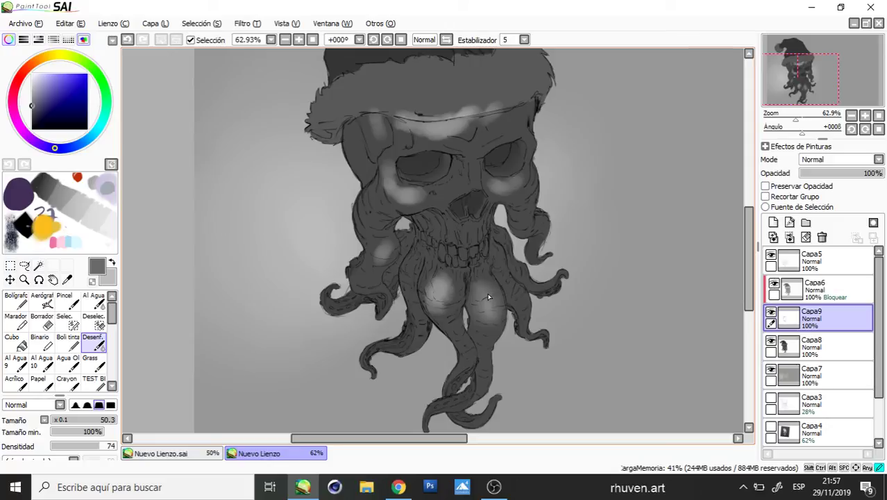
drag(442, 279, 437, 301)
mouse_move(379, 254)
mouse_down()
mouse_move(387, 251)
mouse_move(380, 253)
mouse_up()
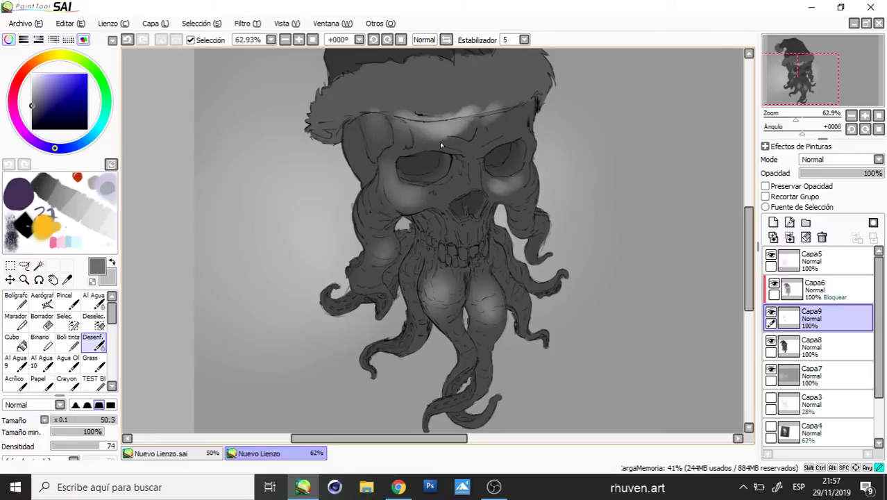
drag(420, 132, 475, 136)
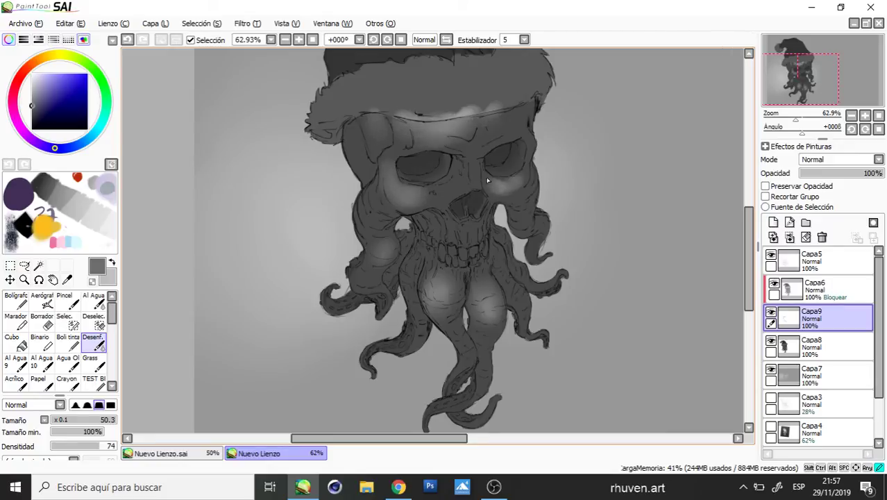
- Erase the light spilling onto the hat's fur trim above the forehead with a size 38 eraser
scroll(546, 309, up, 2)
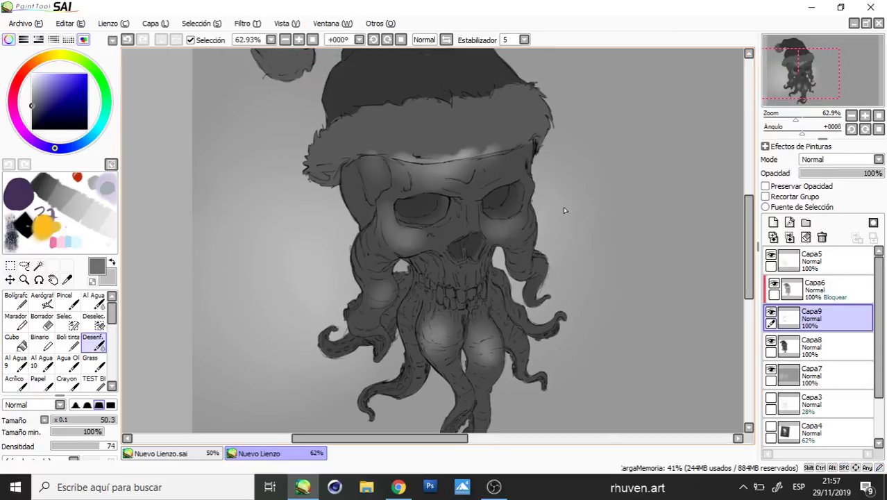
key(e)
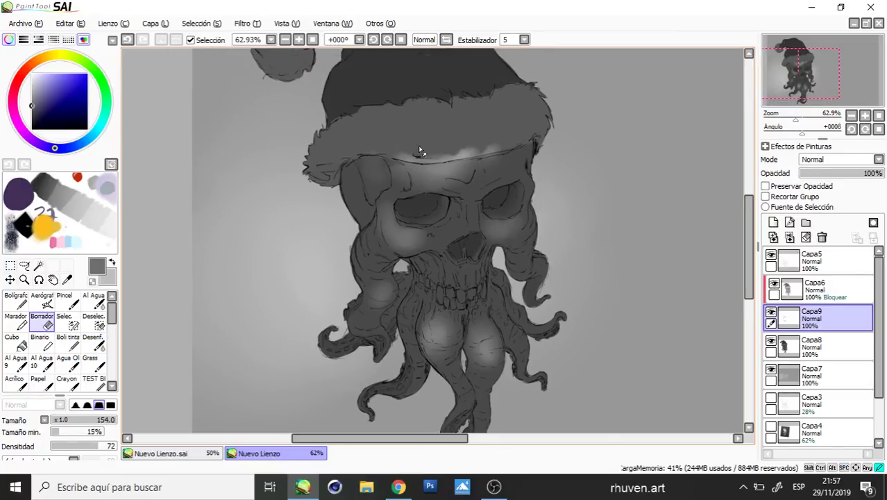
drag(419, 151, 494, 137)
key(ctrl+z)
drag(411, 148, 365, 148)
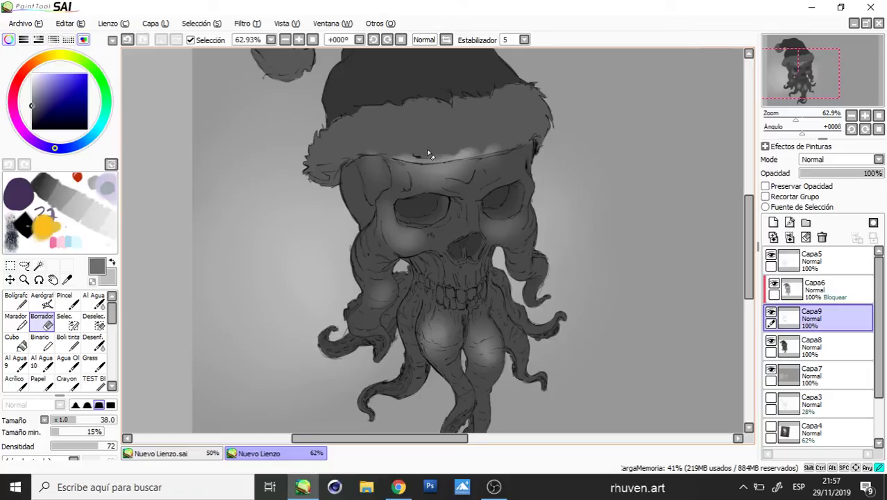
mouse_move(425, 144)
mouse_down()
mouse_move(416, 159)
mouse_move(511, 144)
mouse_up()
- Airbrush narrow highlights on the forehead, temple, brow ridge, near cheekbone and thick cheek tentacle, using sizes 10 and 21
drag(546, 232, 560, 194)
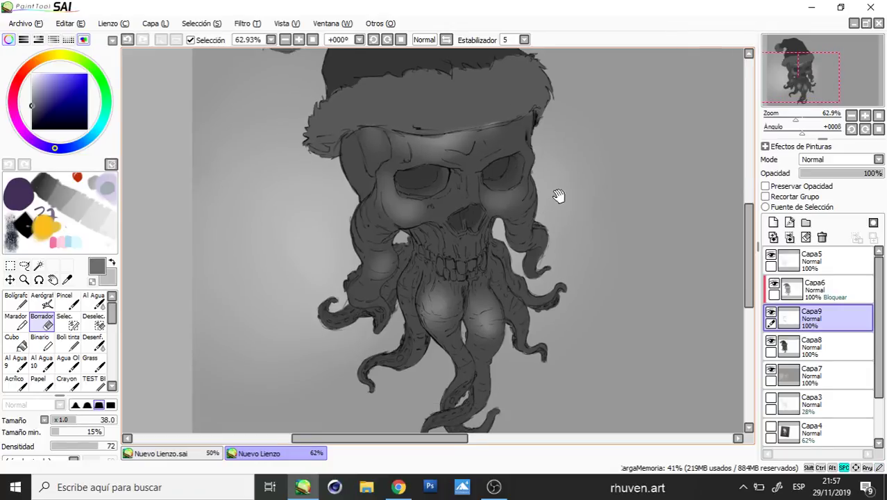
key(a)
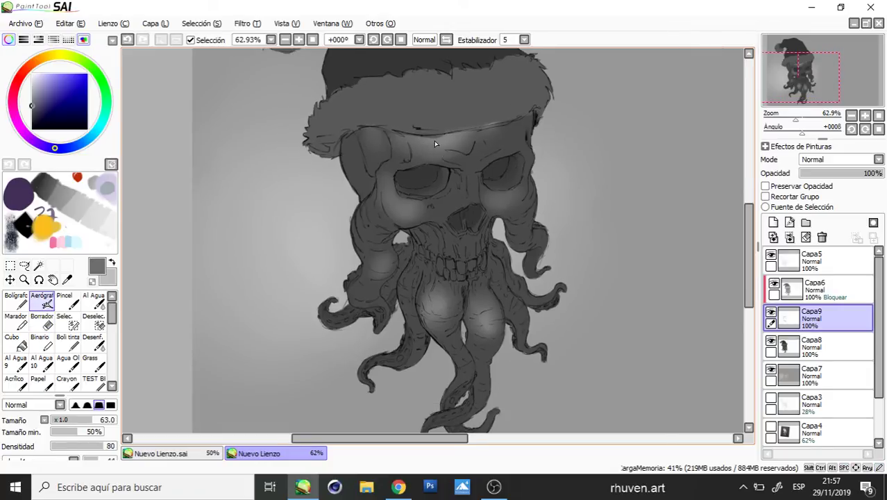
mouse_move(434, 141)
mouse_down()
mouse_move(418, 140)
mouse_move(451, 135)
mouse_up()
drag(397, 135, 381, 131)
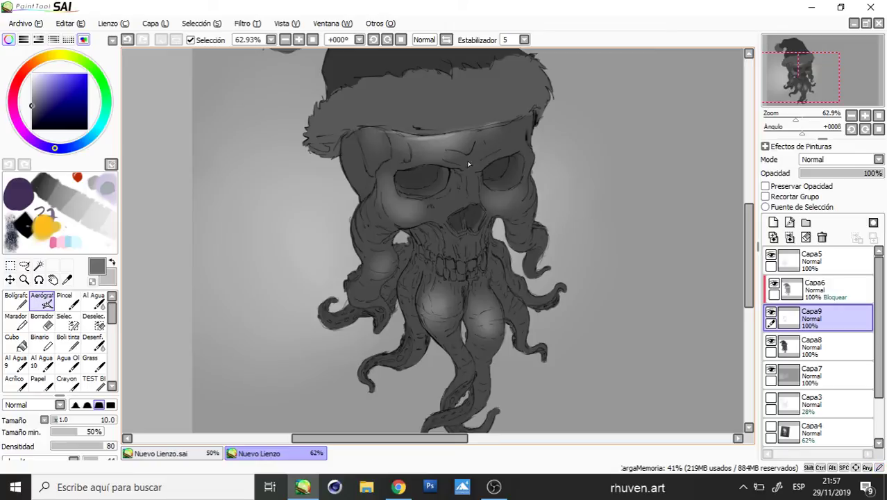
mouse_move(427, 165)
mouse_down()
mouse_move(417, 161)
mouse_move(414, 143)
mouse_move(455, 168)
mouse_move(386, 168)
mouse_move(365, 152)
mouse_move(364, 135)
mouse_up()
drag(390, 183, 390, 179)
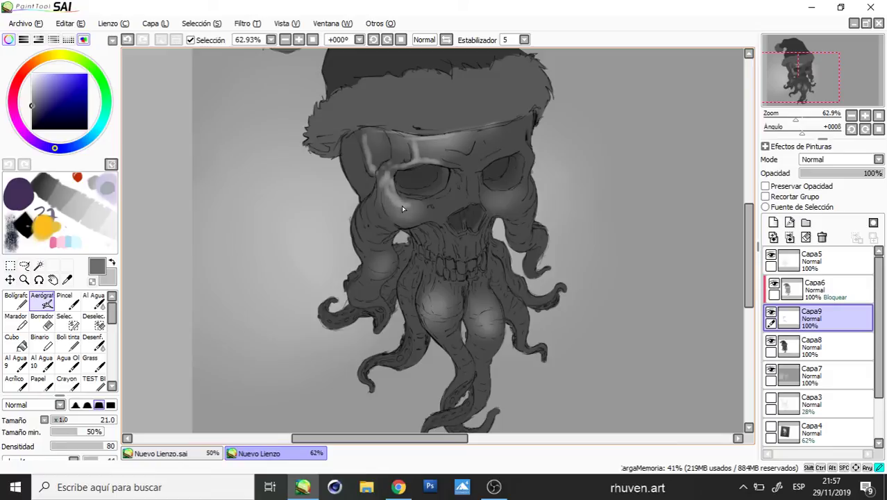
mouse_move(378, 188)
mouse_down()
mouse_move(383, 223)
mouse_move(373, 220)
mouse_up()
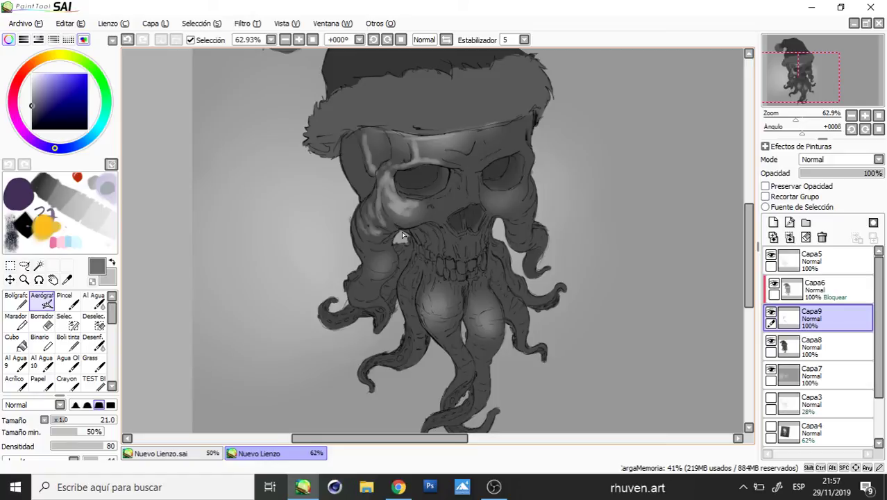
mouse_move(364, 244)
mouse_down()
mouse_move(389, 267)
mouse_move(363, 288)
mouse_move(376, 303)
mouse_up()
- Airbrush highlights at size 16 on the nose bridge, the far brow and the far eye socket's cheekbone
mouse_move(420, 207)
mouse_down()
mouse_move(413, 210)
mouse_move(459, 189)
mouse_move(449, 198)
mouse_move(473, 202)
mouse_up()
key(ctrl+z)
drag(469, 201, 455, 209)
drag(471, 168, 466, 169)
mouse_move(461, 170)
mouse_down()
mouse_move(482, 161)
mouse_move(461, 152)
mouse_move(459, 158)
mouse_move(478, 148)
mouse_move(472, 159)
mouse_move(450, 160)
mouse_move(484, 151)
mouse_move(486, 136)
mouse_move(497, 157)
mouse_up()
key(ctrl+z)
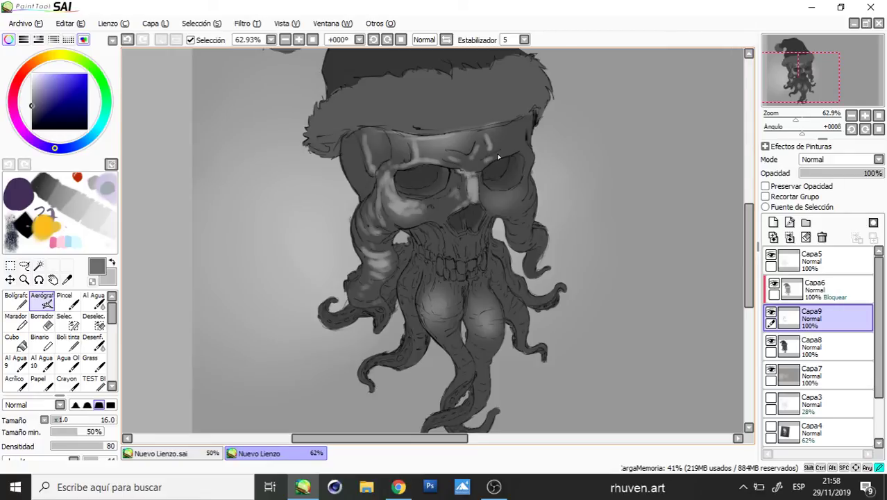
mouse_move(496, 187)
mouse_down()
mouse_move(526, 164)
mouse_move(498, 188)
mouse_move(525, 203)
mouse_move(516, 212)
mouse_up()
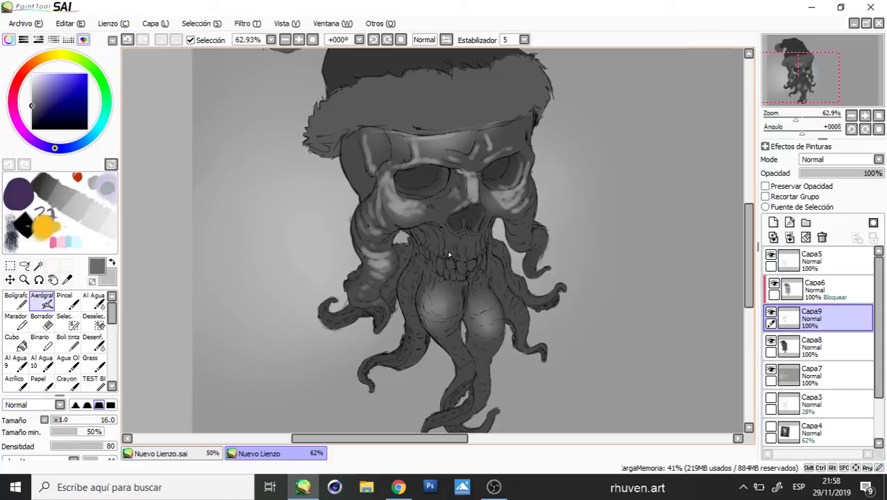
- Airbrush small highlights on the teeth at about size 17 and banded highlights across the central tentacles at size 26
mouse_move(449, 256)
mouse_down()
mouse_move(455, 238)
mouse_move(462, 256)
mouse_move(432, 240)
mouse_move(462, 269)
mouse_up()
drag(470, 262, 472, 269)
mouse_move(439, 259)
mouse_down()
mouse_move(428, 257)
mouse_move(445, 270)
mouse_move(433, 254)
mouse_move(534, 257)
mouse_move(444, 268)
mouse_up()
key(ctrl+z)
key(ctrl+z)
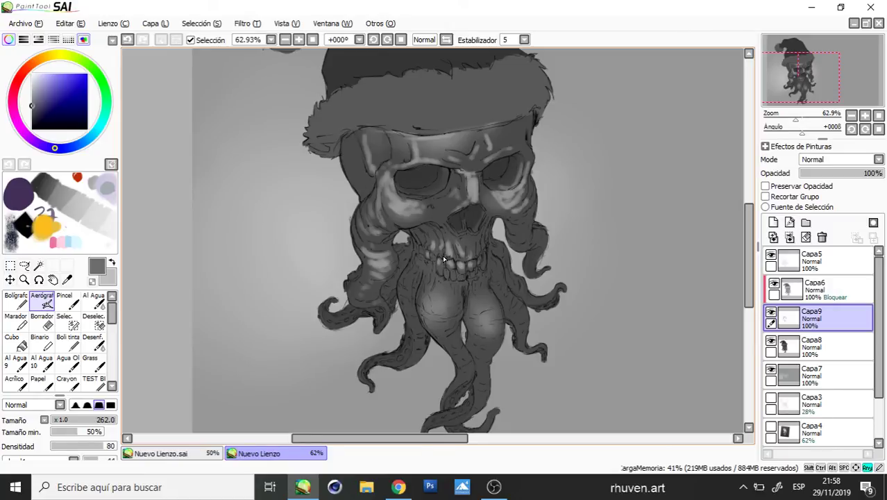
drag(443, 259, 438, 261)
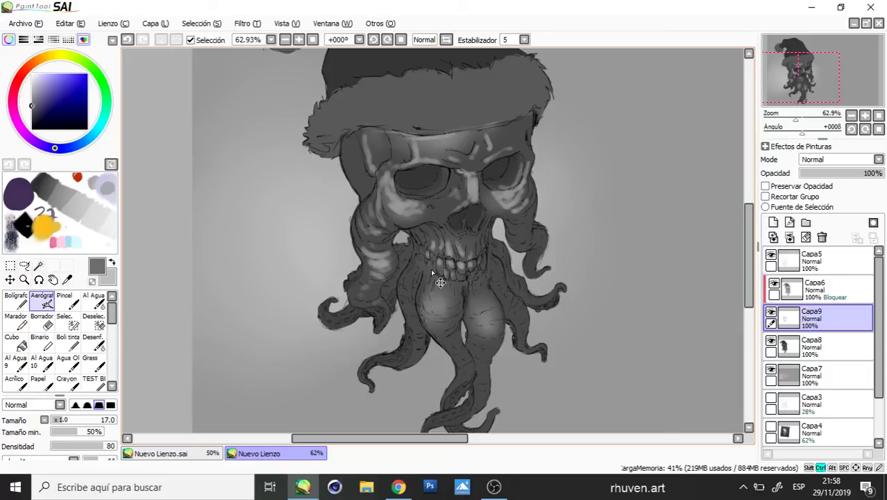
mouse_move(430, 267)
mouse_down()
mouse_move(430, 281)
mouse_move(409, 277)
mouse_up()
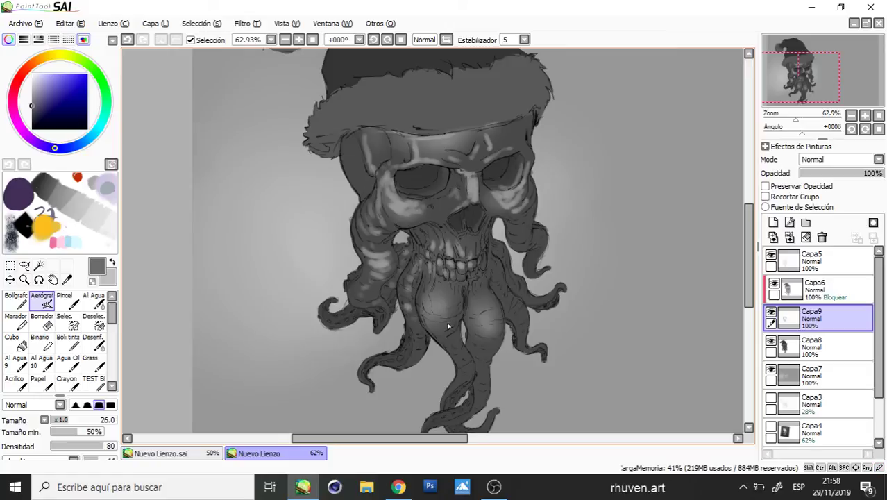
mouse_move(427, 308)
mouse_down()
mouse_move(457, 305)
mouse_move(440, 295)
mouse_up()
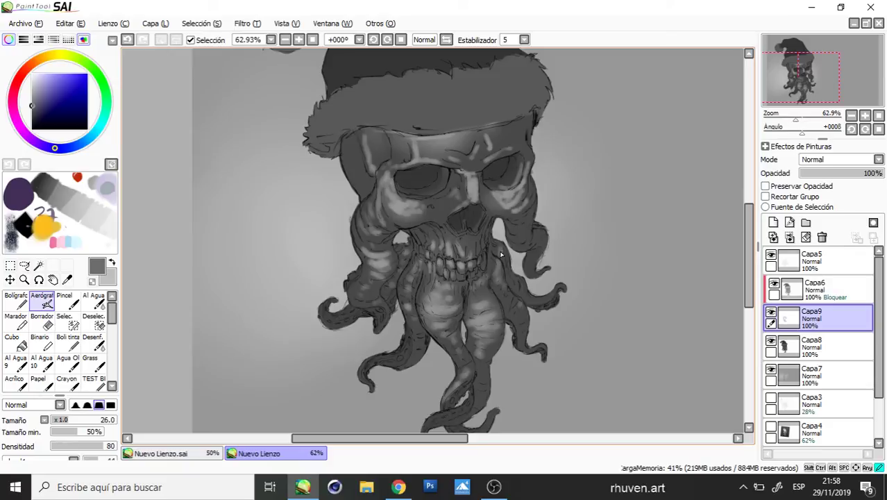
- Blend the highlights on the cheekbones, brow, forehead and tentacles with the Agua Ol brush at size 33
ctrl+alt+click(561, 304)
ctrl+alt+click(553, 300)
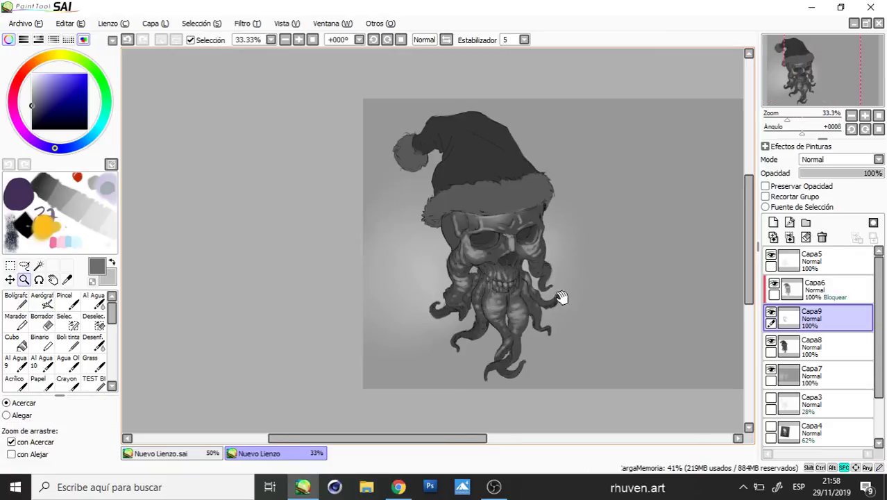
drag(605, 161, 333, 380)
key(b)
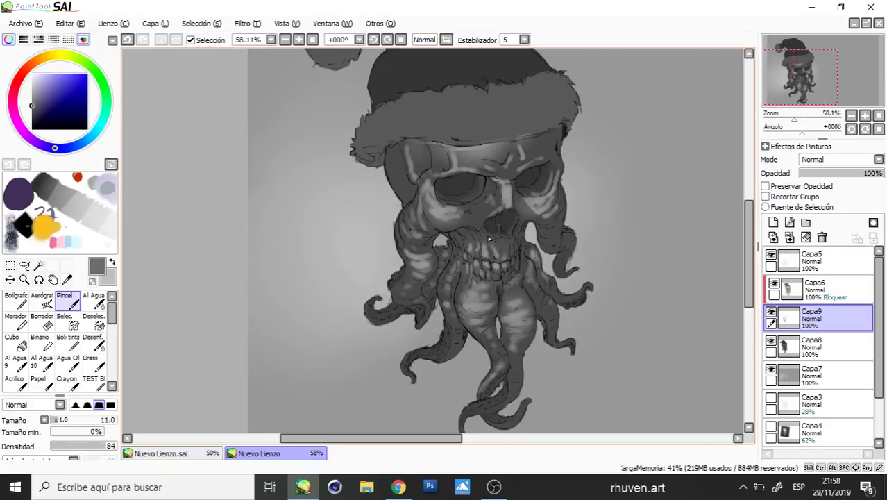
key(c)
drag(452, 223, 460, 223)
drag(456, 219, 440, 222)
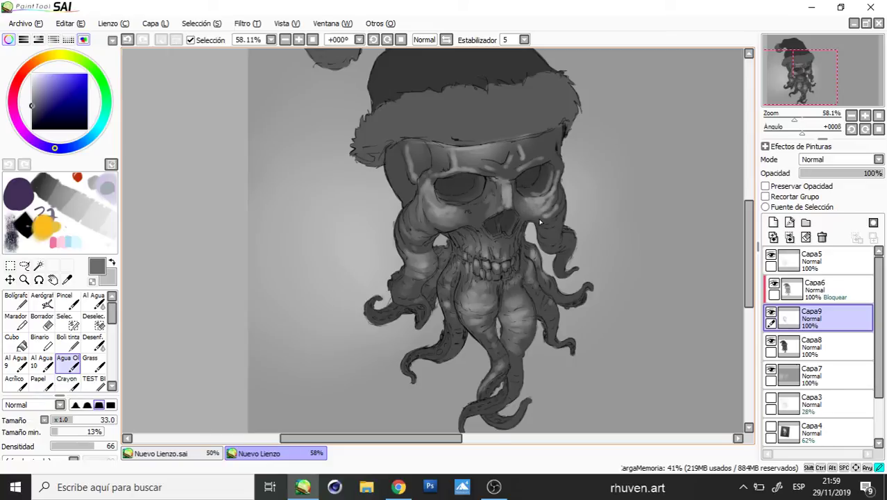
drag(541, 219, 557, 201)
mouse_move(516, 173)
mouse_down()
mouse_move(541, 161)
mouse_move(518, 144)
mouse_up()
drag(453, 154, 456, 170)
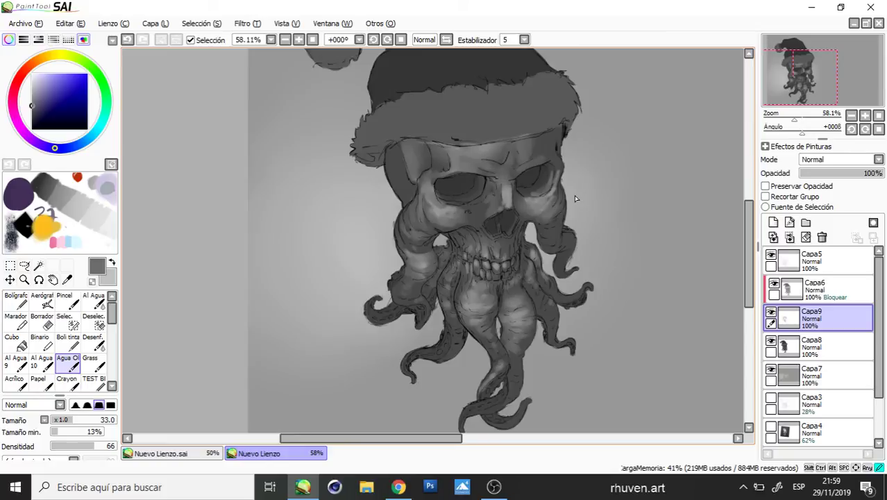
- Mirror the canvas view horizontally at 33.33% zoom to check the whole figure
key(z)
alt+click(584, 231)
alt+click(587, 233)
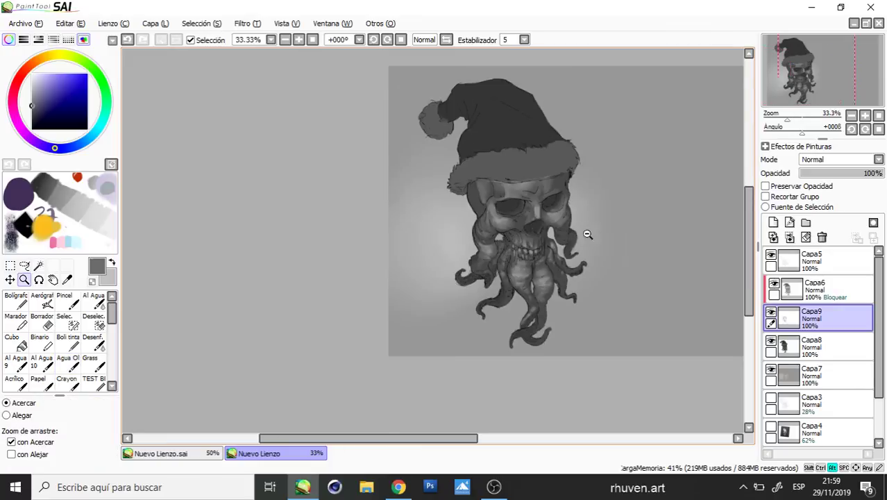
mouse_move(645, 279)
mouse_down()
mouse_move(646, 289)
mouse_move(648, 281)
mouse_up()
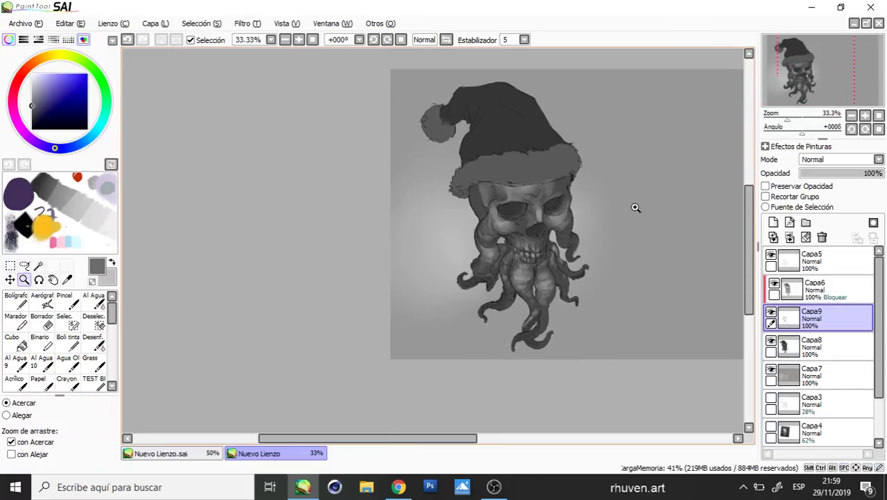
key(h)
drag(469, 246, 550, 225)
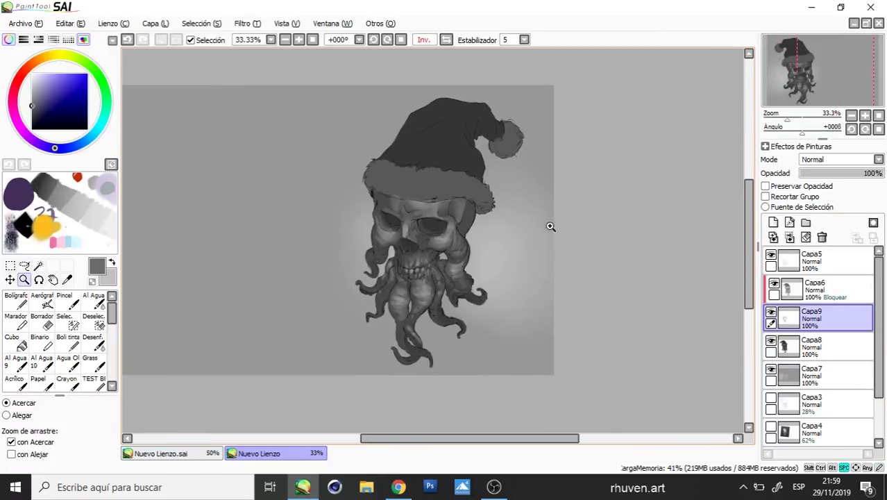
- Fade the light on the lower and side tentacles with a large soft eraser at sizes 500 and 151
key(e)
drag(394, 303, 389, 380)
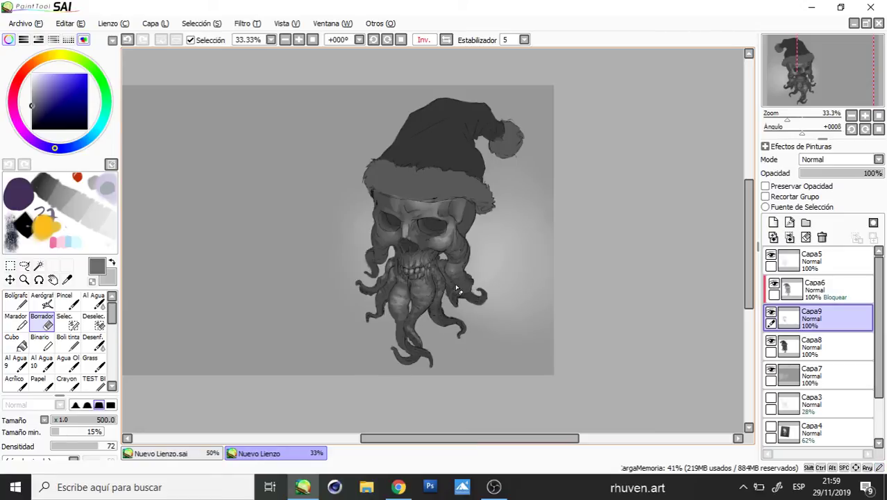
drag(454, 282, 447, 292)
drag(391, 288, 388, 265)
- Switch to Chrome and bring up the YouTube Studio live broadcast dashboard
key(alt+Tab)
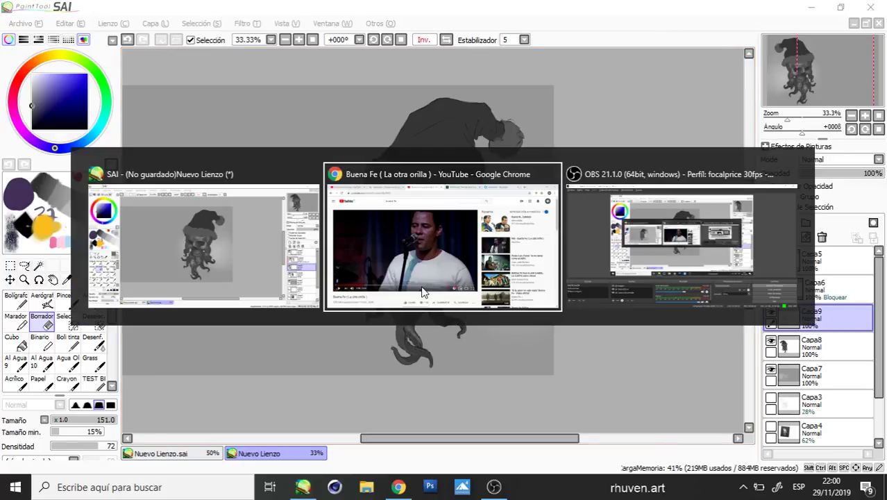
key(alt+Tab)
key(alt+Tab)
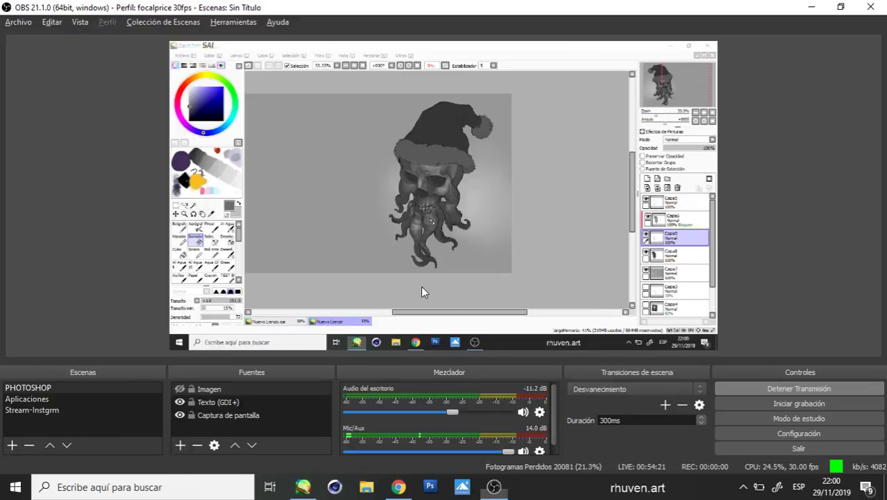
key(alt+Tab)
key(Tab)
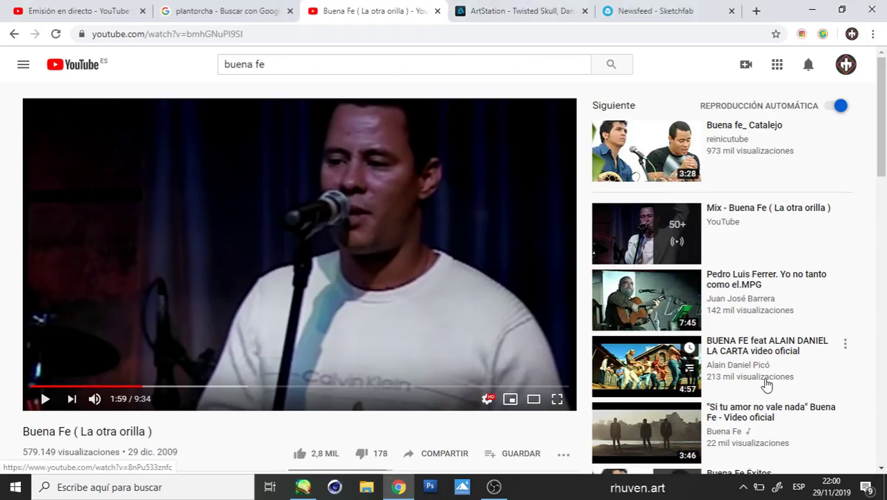
key(ctrl+shift+Tab)
key(ctrl+shift+Tab)
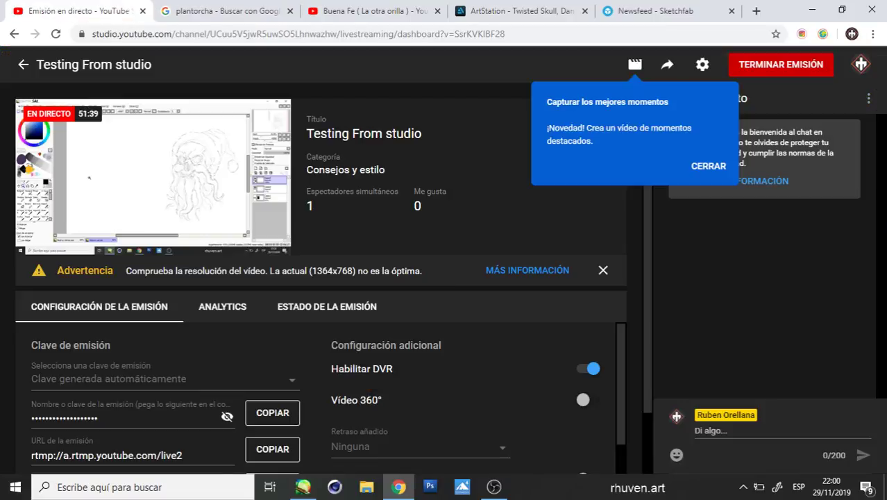
- Dismiss the highlights feature notice and request to end the "Testing From studio" broadcast
click(709, 167)
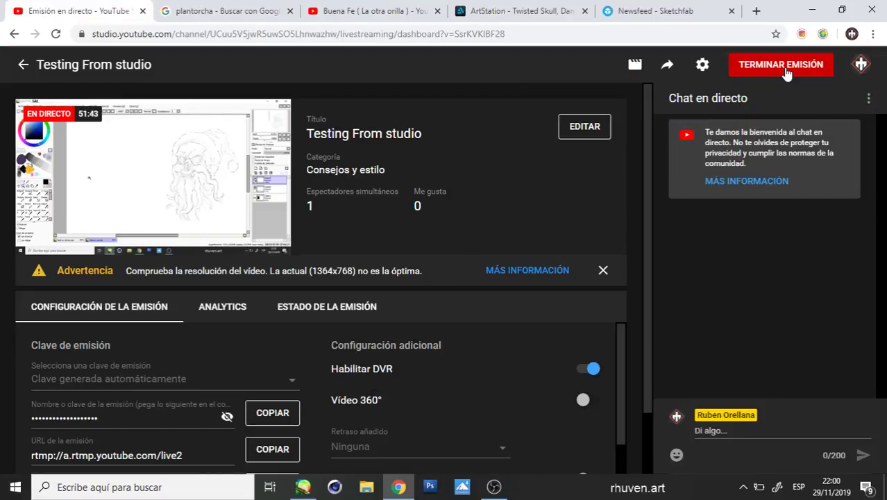
click(784, 68)
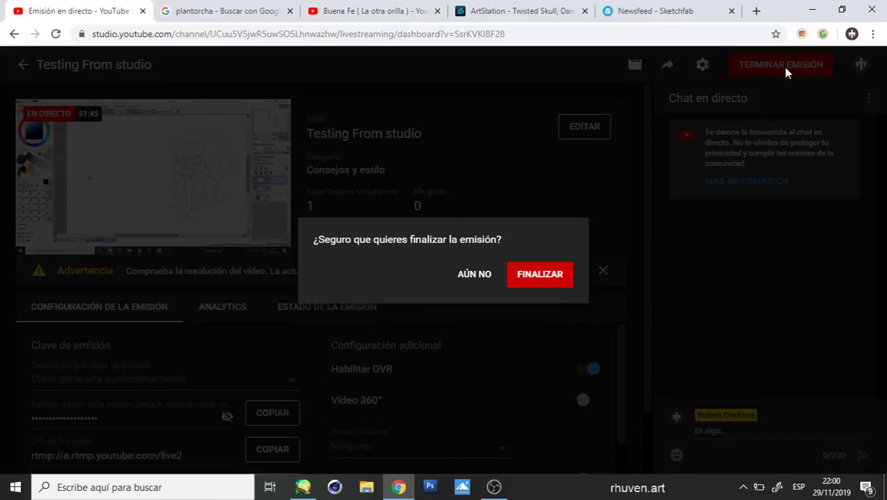